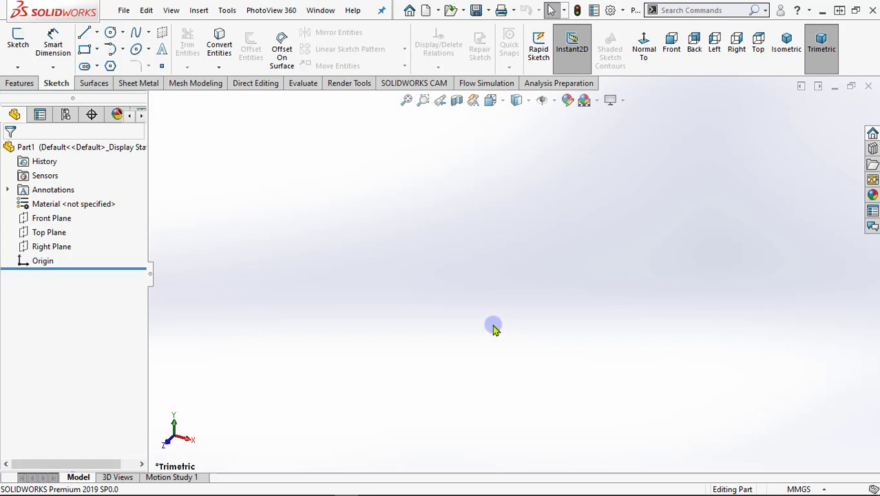
- Start a sketch on the Top Plane and draw an 8-sided polygon centred on the origin, with an inscribed circle about 99 mm in diameter
{"action": "left_click", "coordinate": [48, 235]}
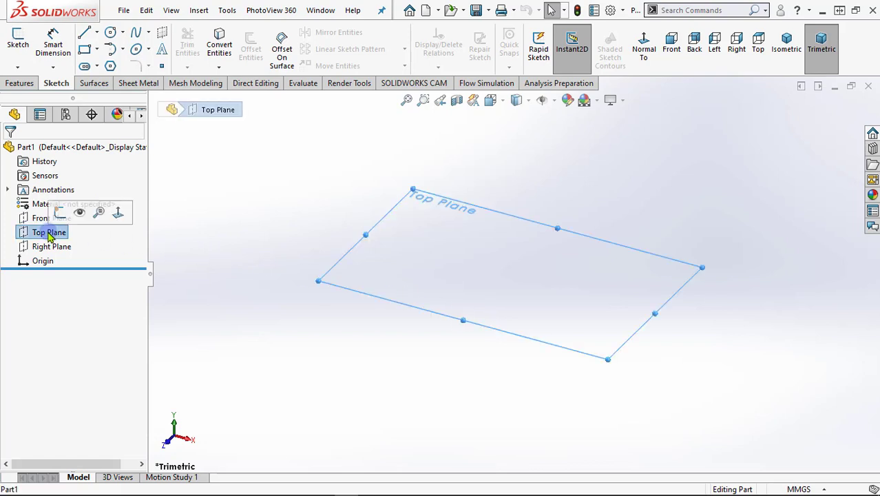
{"action": "left_click", "coordinate": [55, 210]}
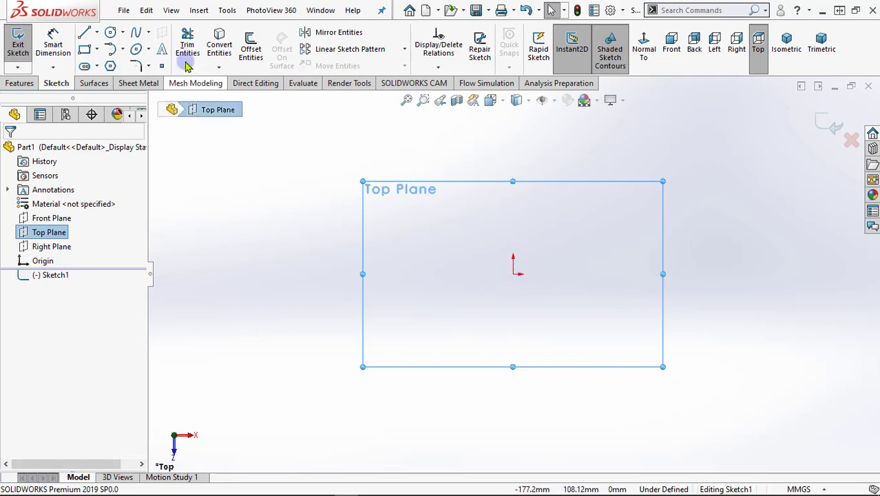
{"action": "left_click", "coordinate": [109, 67]}
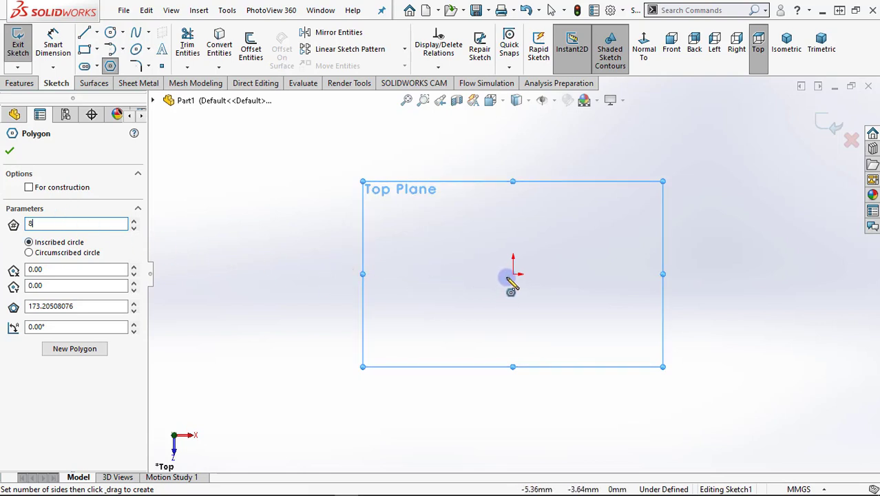
{"action": "left_click_drag", "start_coordinate": [514, 275], "coordinate": [582, 342]}
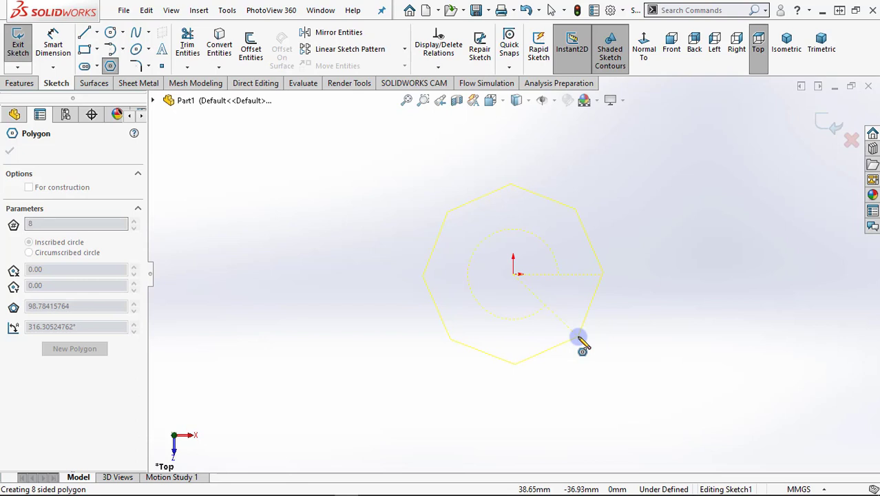
{"action": "left_click_drag", "start_coordinate": [582, 342], "coordinate": [582, 343]}
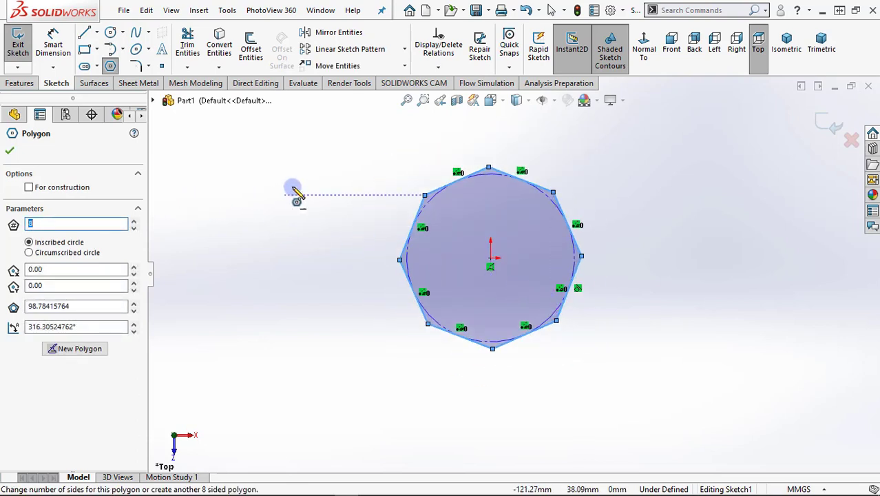
- Dimension the distance between two opposite sides of the octagon as 60 mm
{"action": "left_click", "coordinate": [53, 43]}
{"action": "scroll", "coordinate": [496, 277], "scroll_direction": "up", "scroll_amount": 2}
{"action": "scroll", "coordinate": [525, 228], "scroll_direction": "down", "scroll_amount": 2}
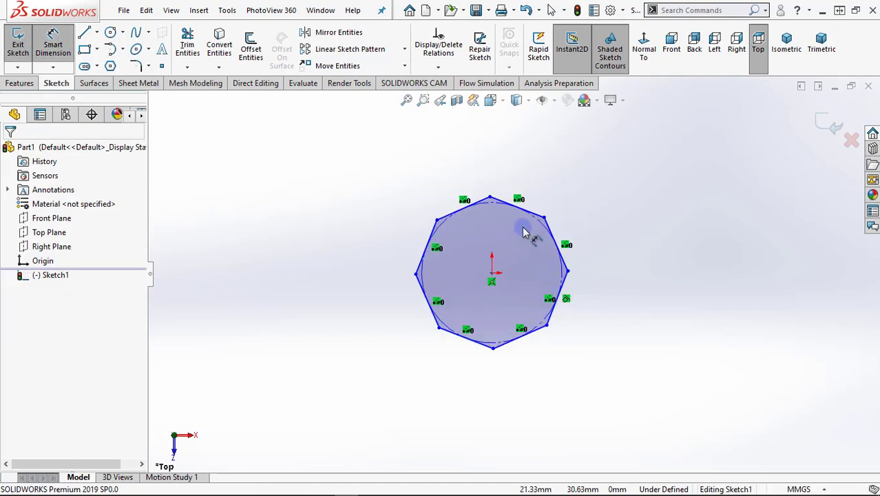
{"action": "left_click", "coordinate": [467, 204]}
{"action": "left_click", "coordinate": [541, 352]}
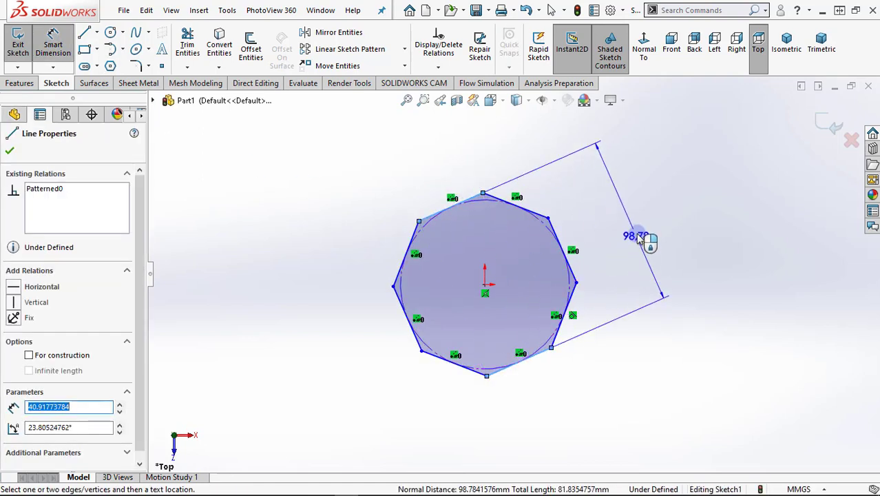
{"action": "left_click", "coordinate": [632, 221]}
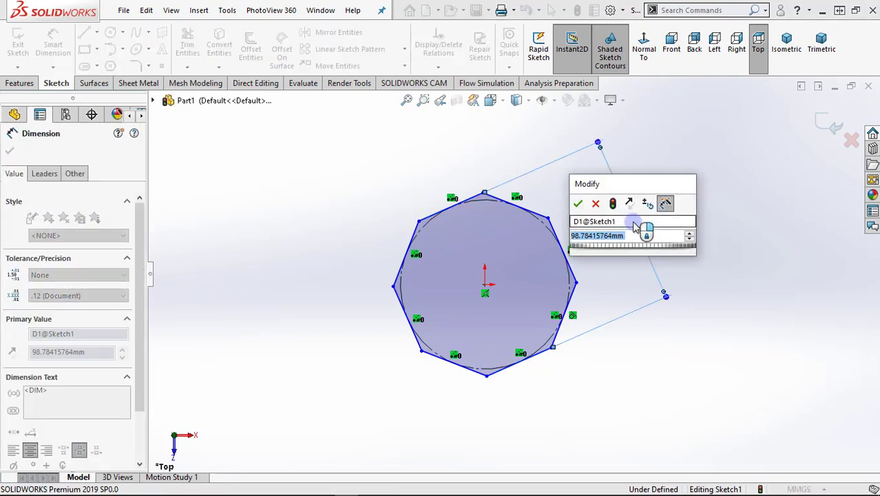
{"action": "type", "text": "60"}
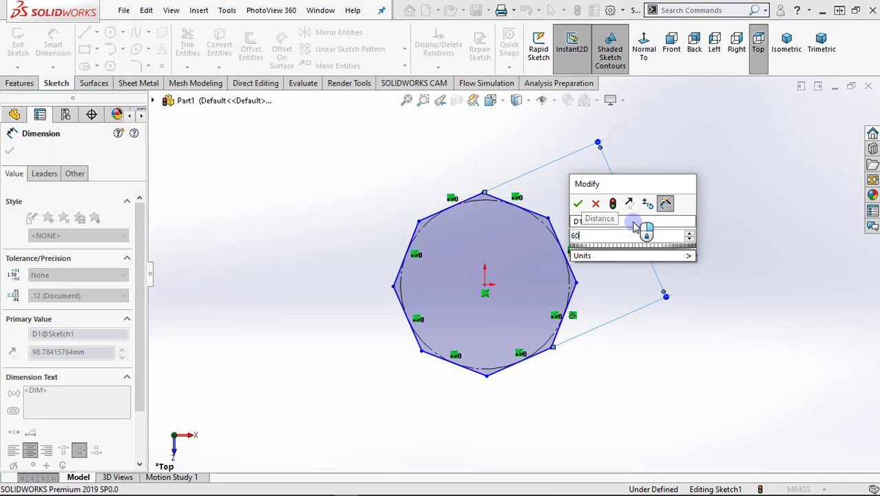
{"action": "key", "text": "Return"}
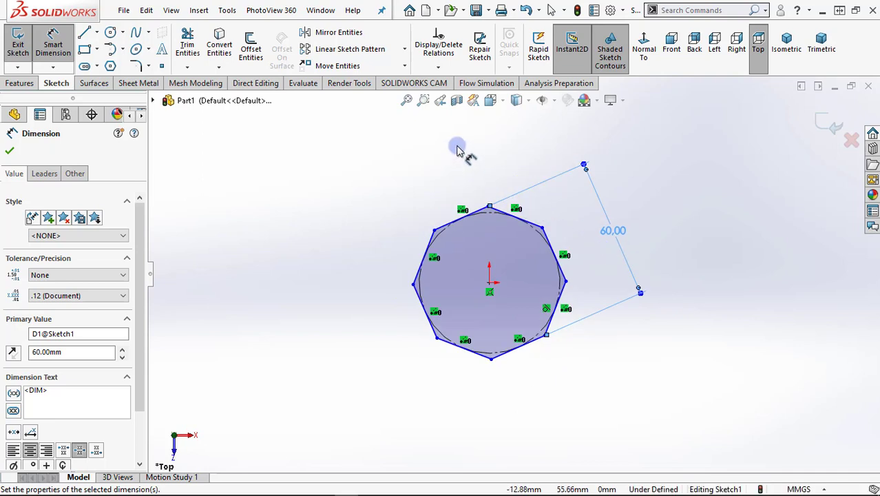
{"action": "right_click", "coordinate": [361, 172]}
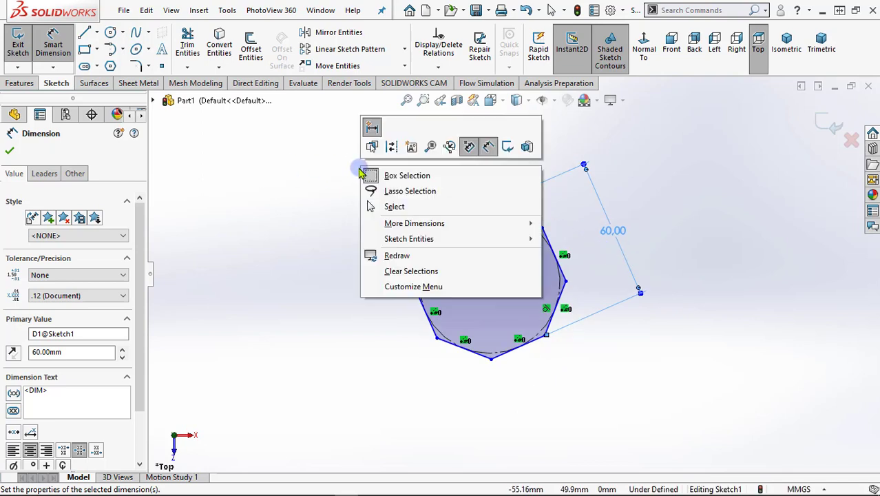
{"action": "left_click", "coordinate": [375, 206]}
{"action": "left_click", "coordinate": [697, 298]}
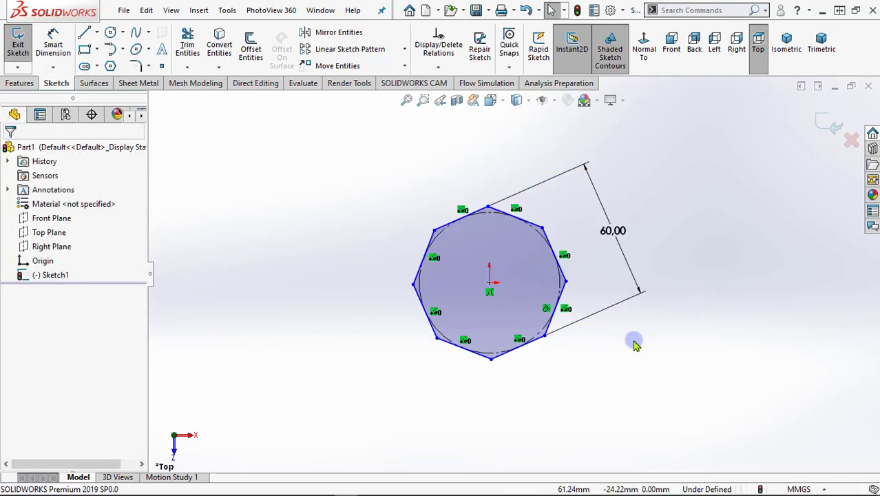
- Draw a centerline from the origin to the octagon's rightmost vertex
{"action": "left_click", "coordinate": [97, 33]}
{"action": "left_click", "coordinate": [108, 63]}
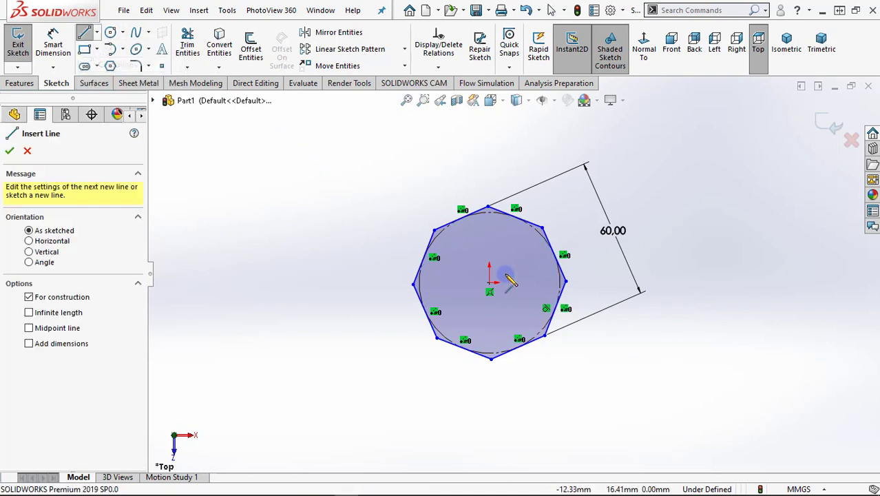
{"action": "scroll", "coordinate": [544, 307], "scroll_direction": "down", "scroll_amount": 2}
{"action": "left_click", "coordinate": [477, 277]}
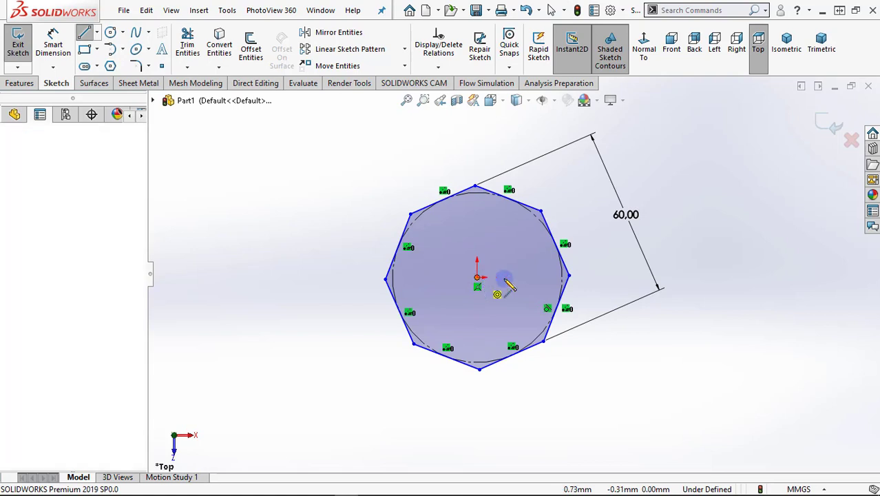
{"action": "left_click", "coordinate": [570, 277]}
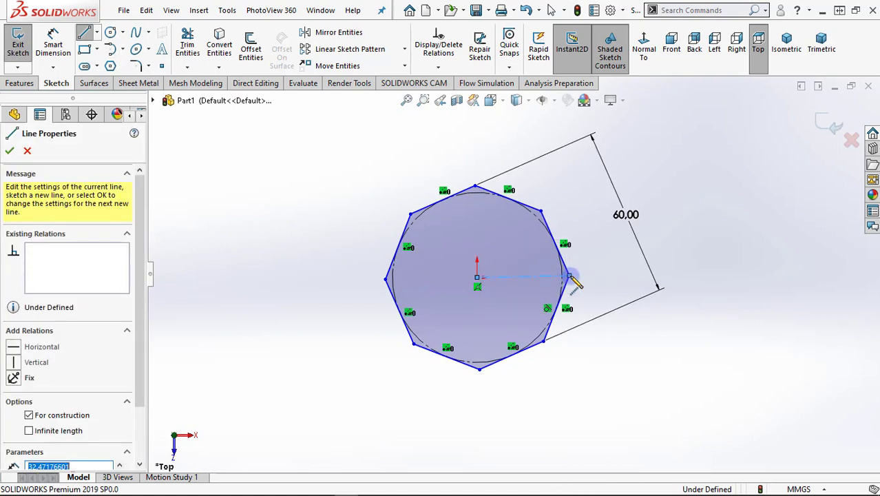
{"action": "key", "text": "Escape"}
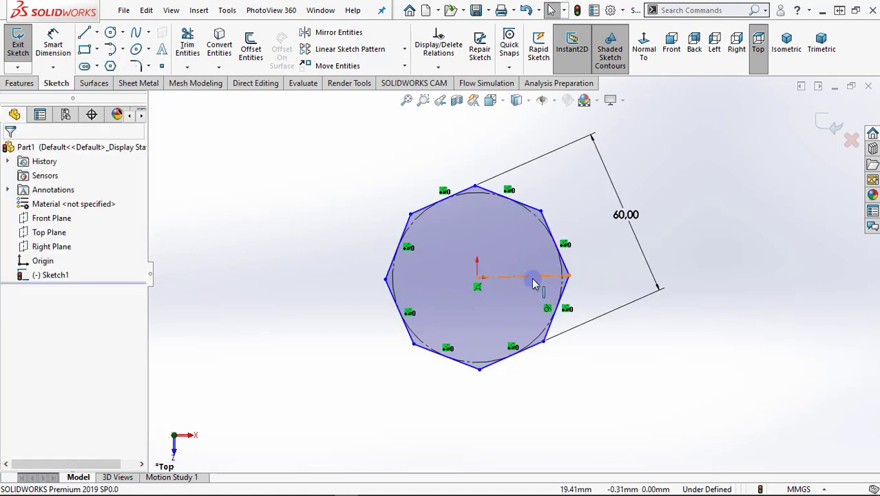
- Apply a Horizontal relation to the octagon's centerline and exit the sketch
{"action": "left_click", "coordinate": [536, 284]}
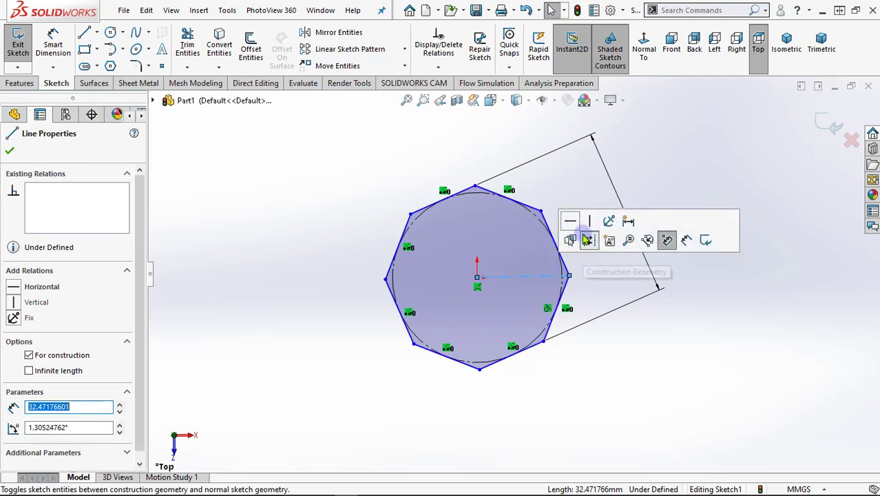
{"action": "left_click", "coordinate": [570, 221]}
{"action": "left_click", "coordinate": [626, 354]}
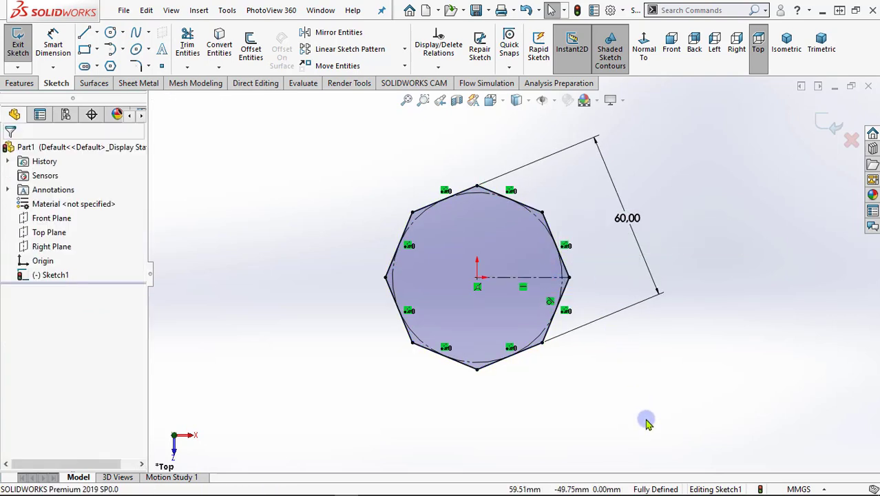
{"action": "left_click", "coordinate": [833, 133]}
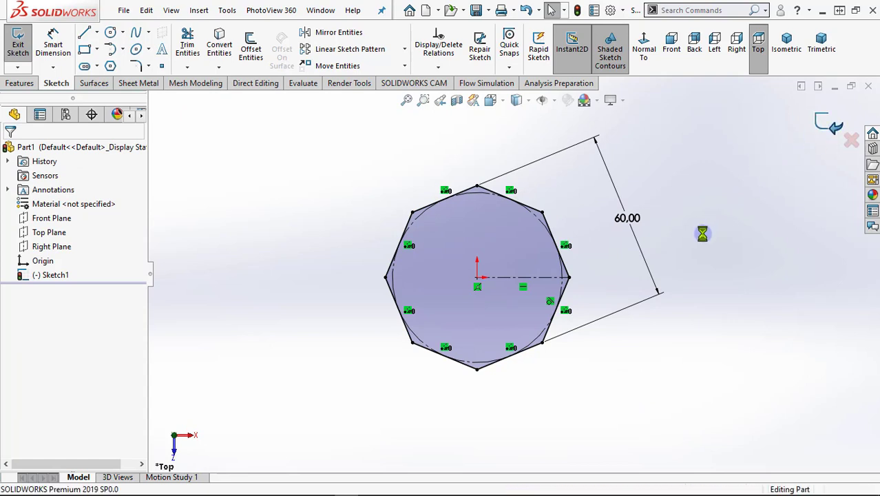
{"action": "mouse_move", "coordinate": [540, 372]}
{"action": "middle_mouse_down"}
{"action": "mouse_move", "coordinate": [536, 246]}
{"action": "mouse_move", "coordinate": [513, 248]}
{"action": "middle_mouse_up"}
{"action": "left_click", "coordinate": [245, 455]}
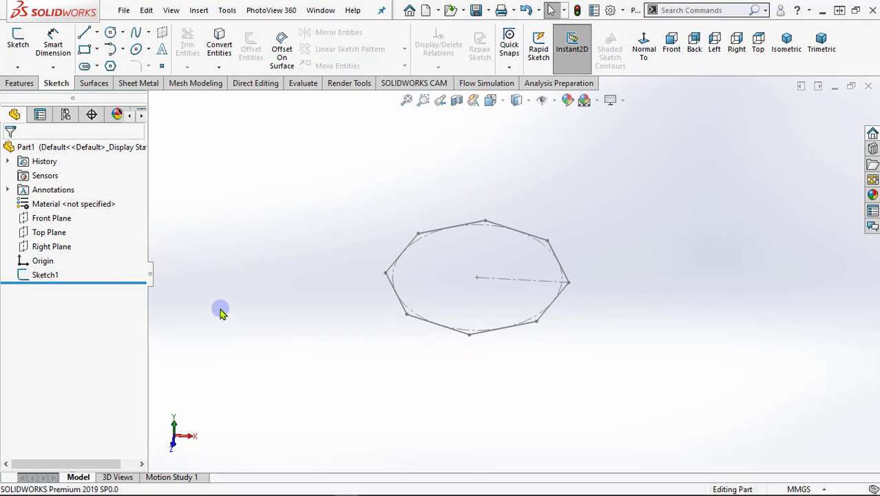
- Start a sketch on the Front Plane and draw a vertical centerline about 73 mm long upward from the origin
{"action": "left_click", "coordinate": [58, 219]}
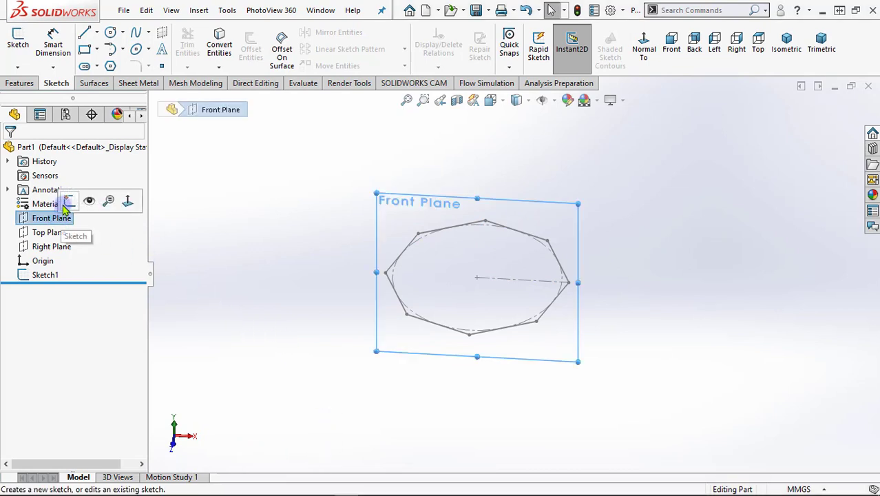
{"action": "left_click", "coordinate": [68, 203]}
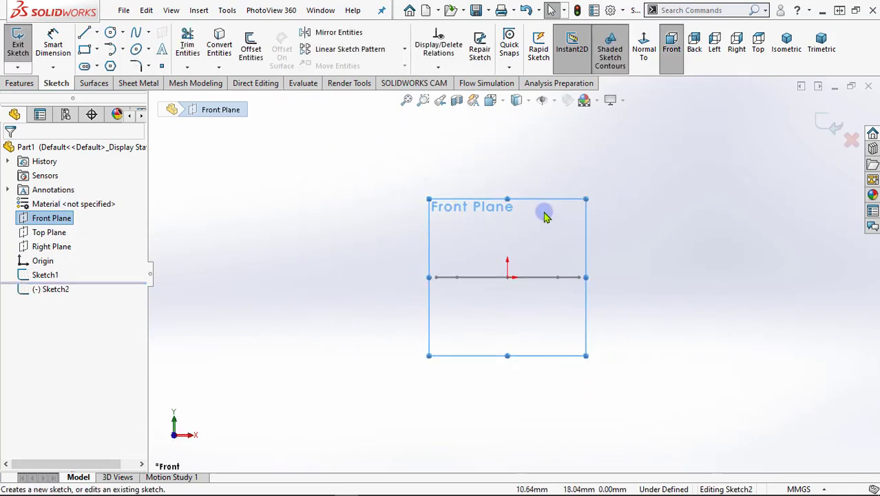
{"action": "left_click", "coordinate": [96, 32]}
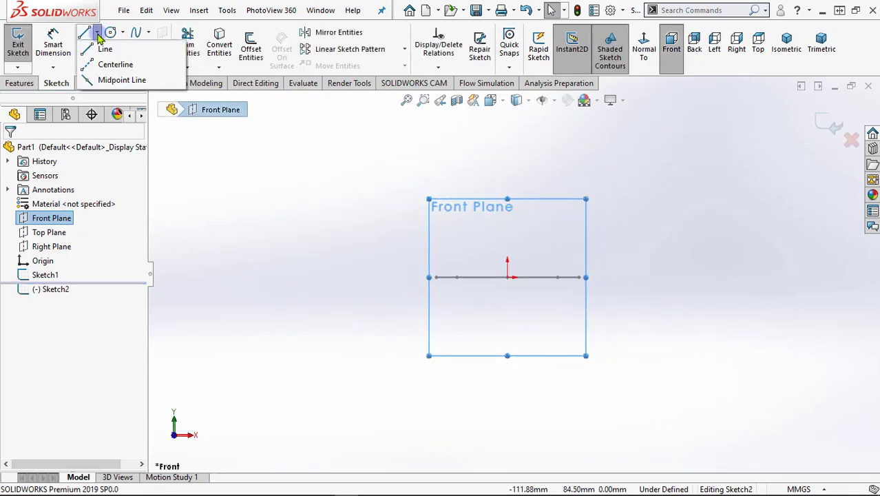
{"action": "left_click", "coordinate": [108, 64]}
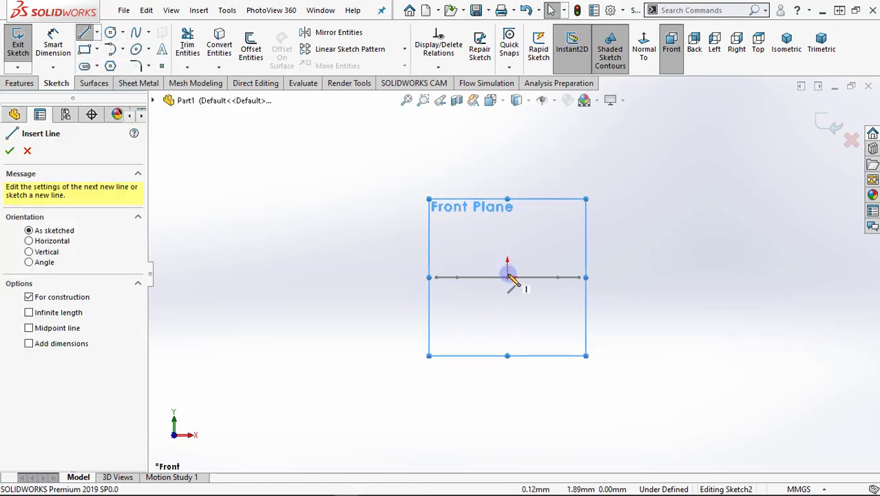
{"action": "left_click_drag", "start_coordinate": [510, 278], "coordinate": [507, 117]}
{"action": "scroll", "coordinate": [516, 135], "scroll_direction": "up", "scroll_amount": 3}
{"action": "scroll", "coordinate": [521, 158], "scroll_direction": "down", "scroll_amount": 5}
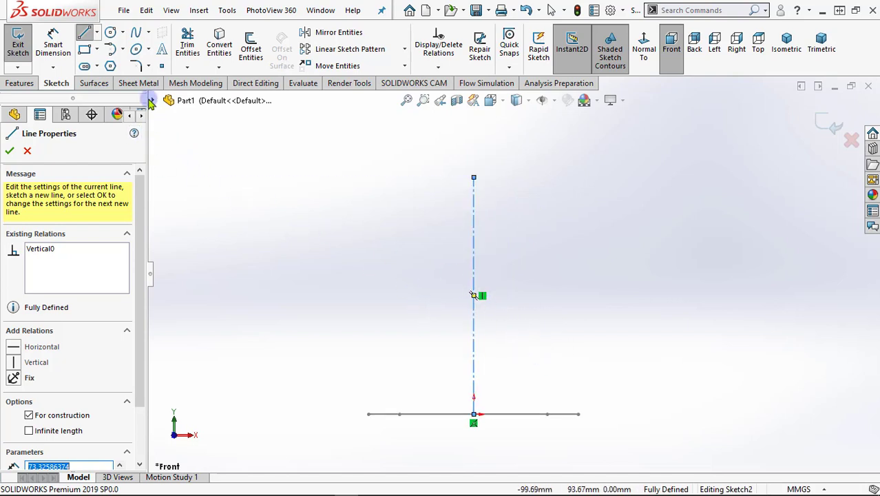
- Draw an outward-slanting line about 75 mm long upward from the octagon's rightmost vertex
{"action": "left_click", "coordinate": [97, 33]}
{"action": "left_click", "coordinate": [105, 47]}
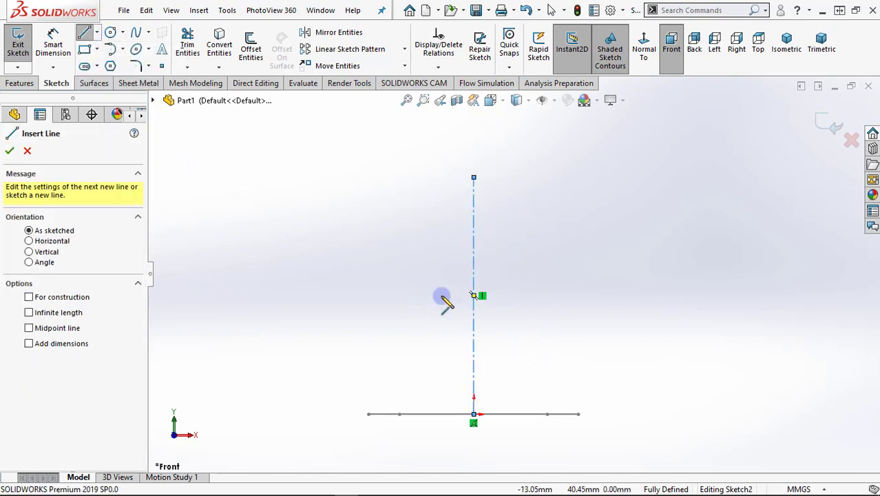
{"action": "scroll", "coordinate": [468, 331], "scroll_direction": "up", "scroll_amount": 1}
{"action": "left_click", "coordinate": [567, 390]}
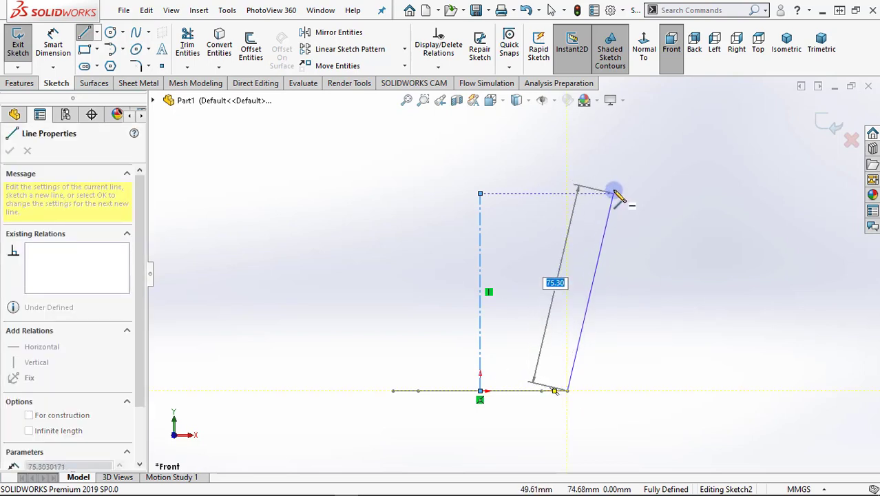
{"action": "left_click", "coordinate": [613, 193]}
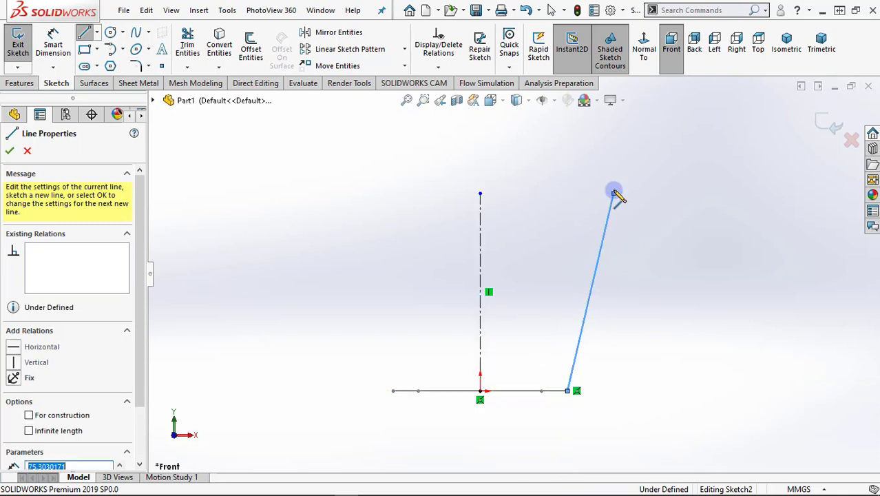
{"action": "right_click", "coordinate": [614, 195]}
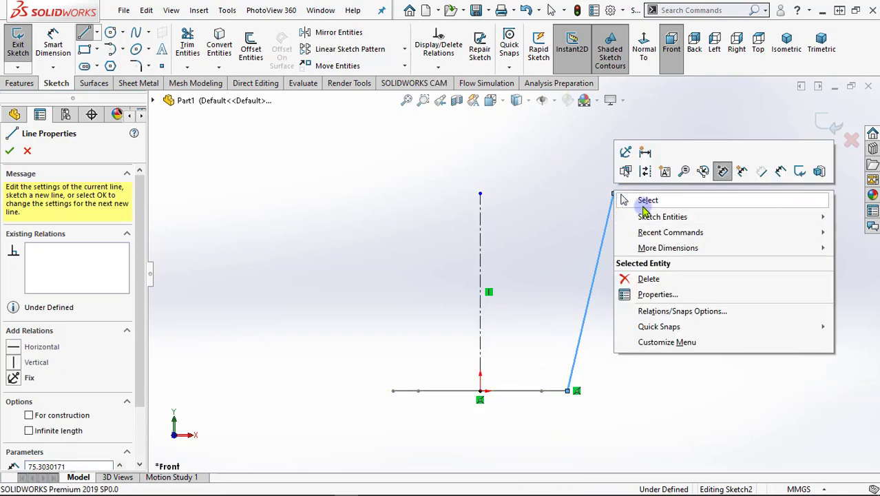
{"action": "left_click", "coordinate": [637, 199]}
{"action": "scroll", "coordinate": [659, 358], "scroll_direction": "up", "scroll_amount": 1}
{"action": "scroll", "coordinate": [661, 366], "scroll_direction": "down", "scroll_amount": 1}
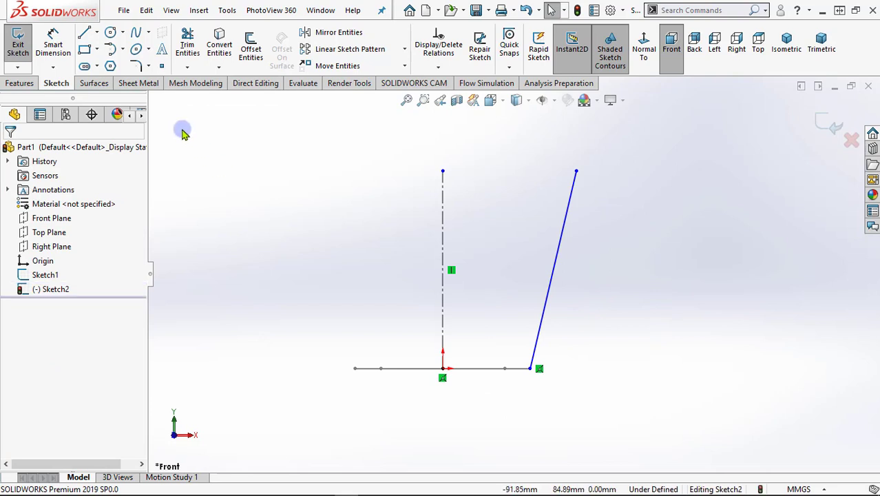
- Dimension the angle between the vertical centerline and the slanted line as 15°
{"action": "left_click", "coordinate": [55, 47]}
{"action": "left_click", "coordinate": [443, 241]}
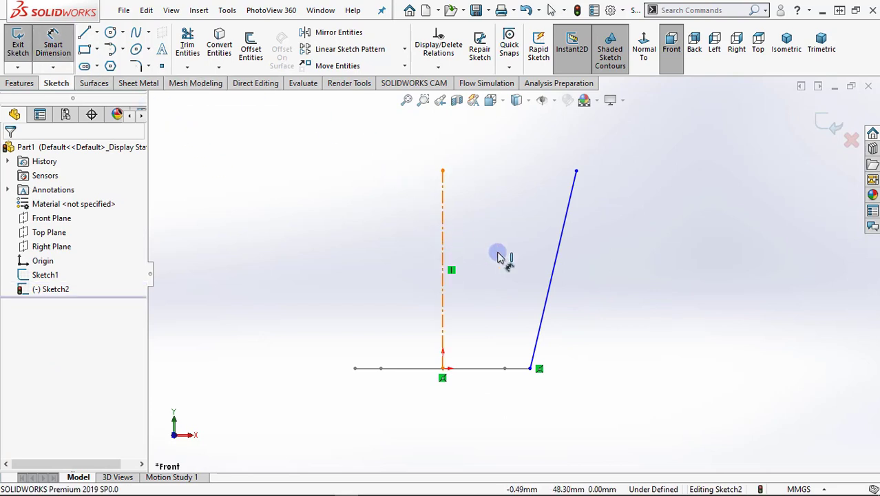
{"action": "left_click", "coordinate": [551, 271]}
{"action": "left_click", "coordinate": [520, 239]}
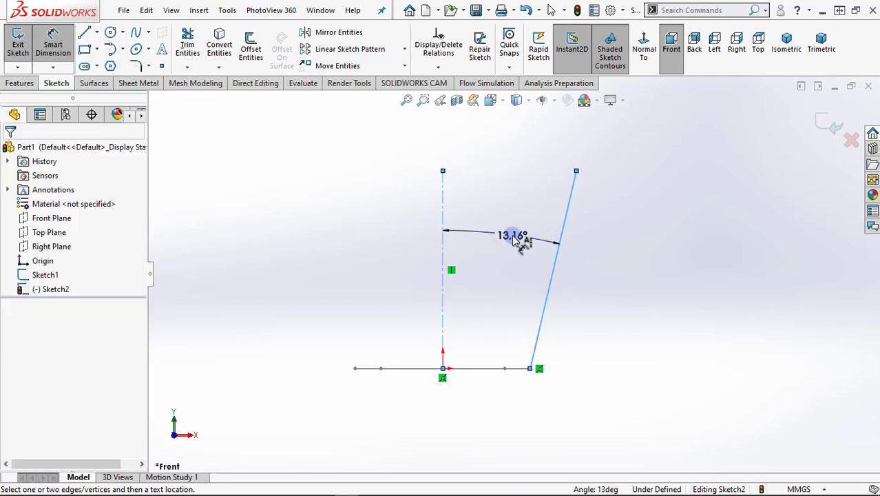
{"action": "type", "text": "15"}
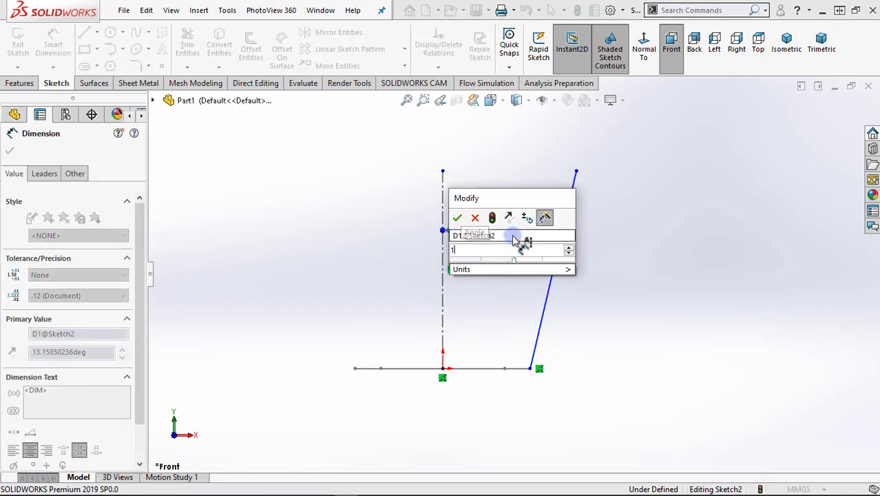
{"action": "left_click", "coordinate": [457, 218]}
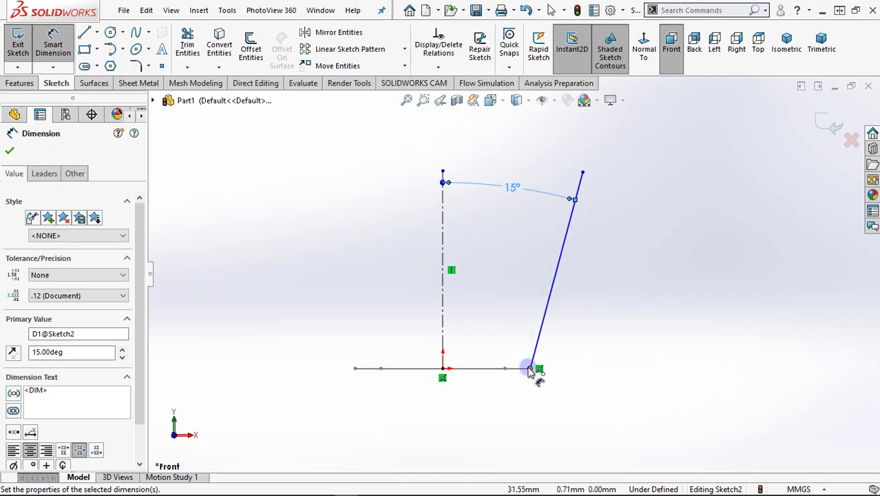
- Dimension the vertical distance between the slanted line's two endpoints as 65 mm and exit the sketch
{"action": "left_click", "coordinate": [530, 369]}
{"action": "left_click", "coordinate": [582, 173]}
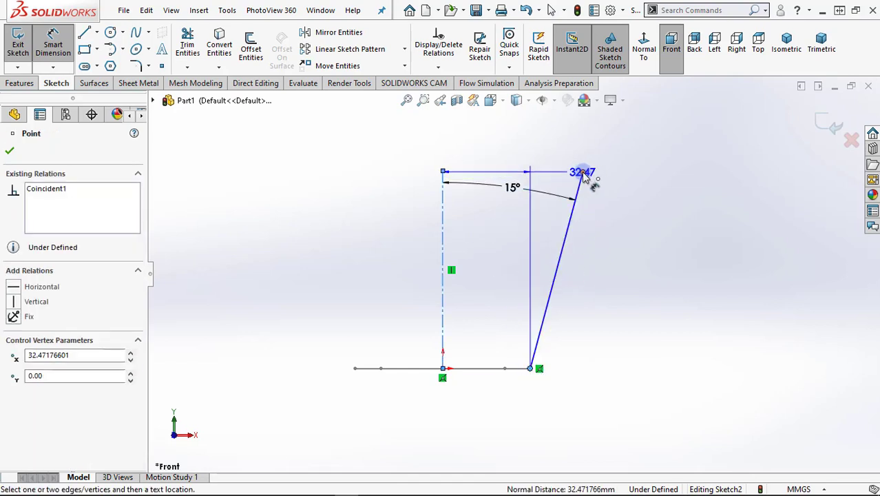
{"action": "left_click", "coordinate": [617, 271]}
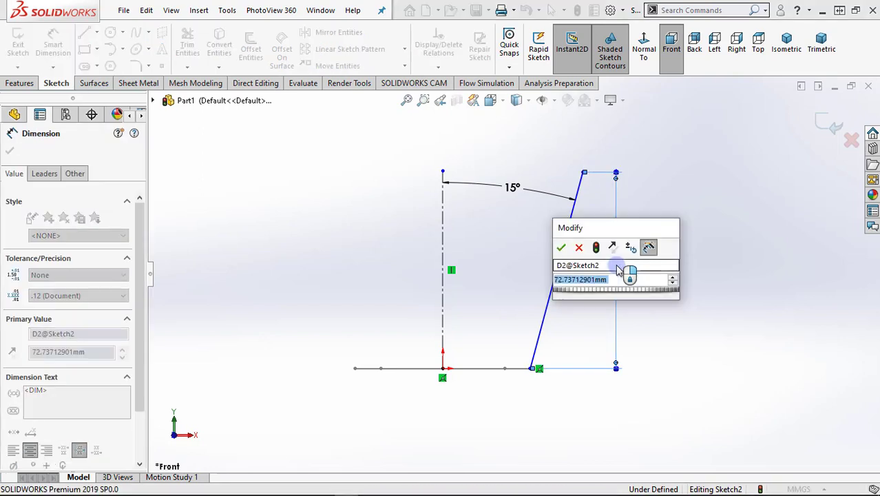
{"action": "type", "text": "65"}
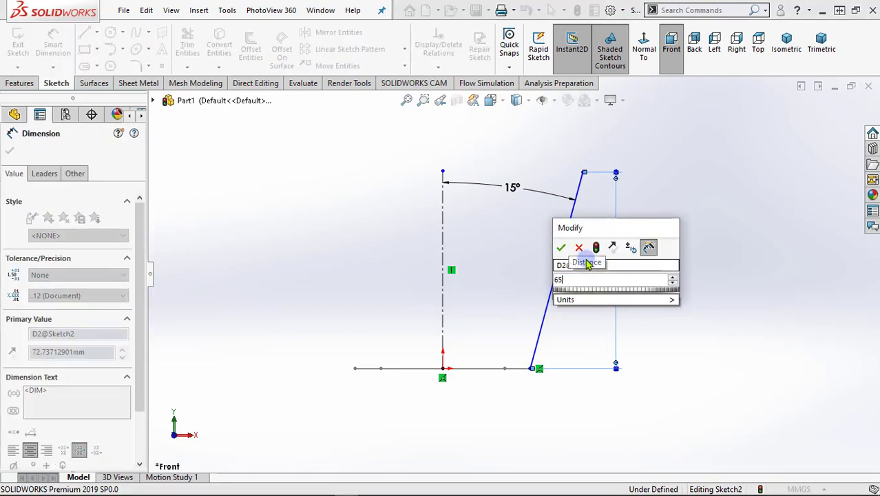
{"action": "left_click", "coordinate": [561, 246]}
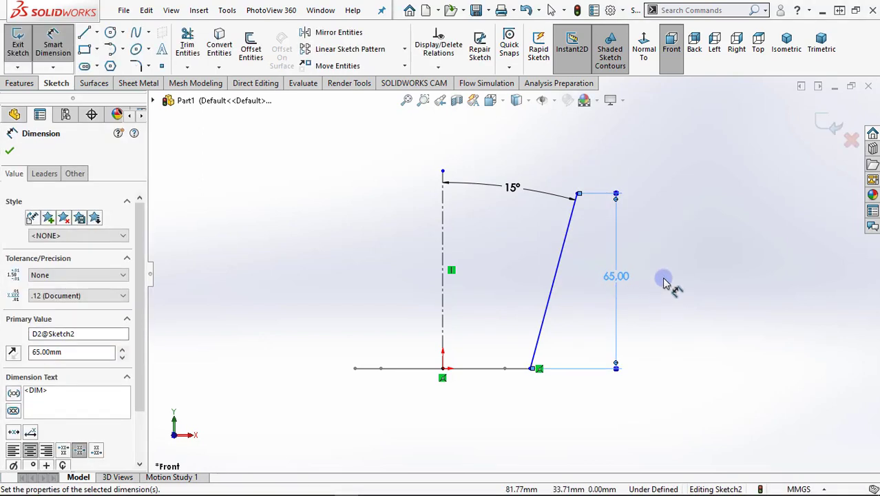
{"action": "left_click", "coordinate": [825, 123]}
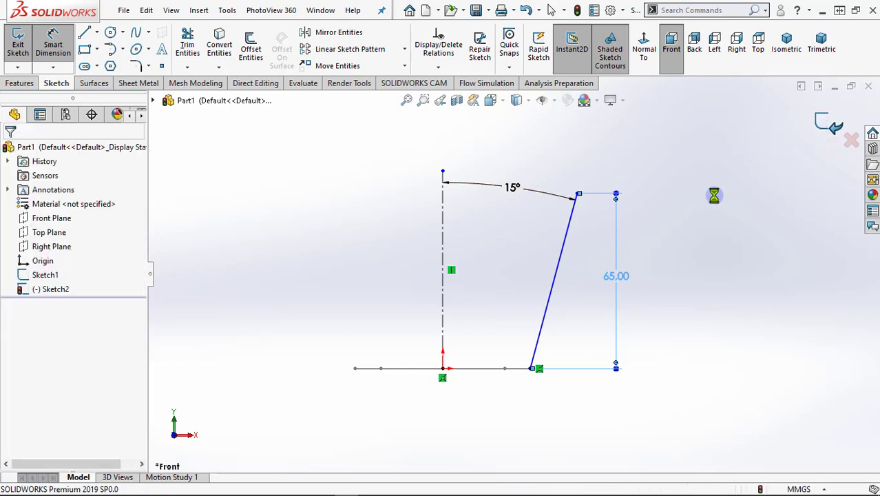
- Show the side profile sketch containing the slanted line and vertical centerline alongside the octagon
{"action": "mouse_move", "coordinate": [645, 278]}
{"action": "middle_mouse_down"}
{"action": "mouse_move", "coordinate": [643, 317]}
{"action": "mouse_move", "coordinate": [619, 274]}
{"action": "middle_mouse_up"}
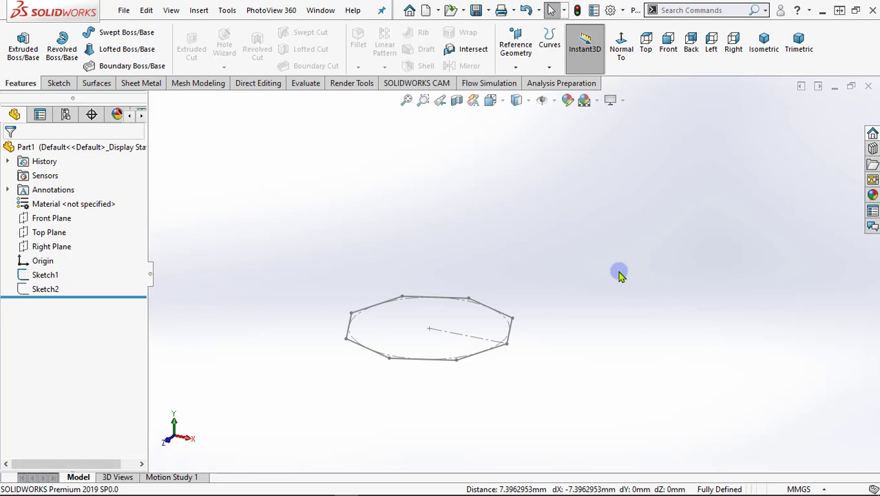
{"action": "left_click", "coordinate": [42, 290]}
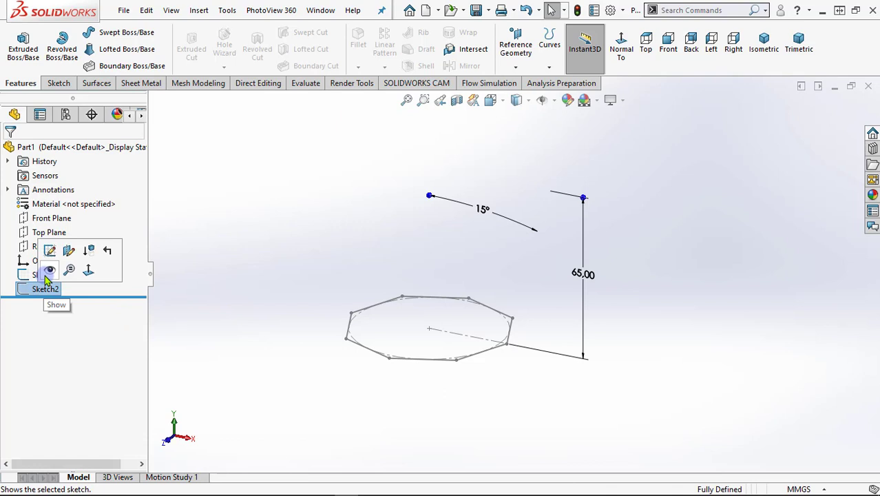
{"action": "left_click", "coordinate": [52, 270]}
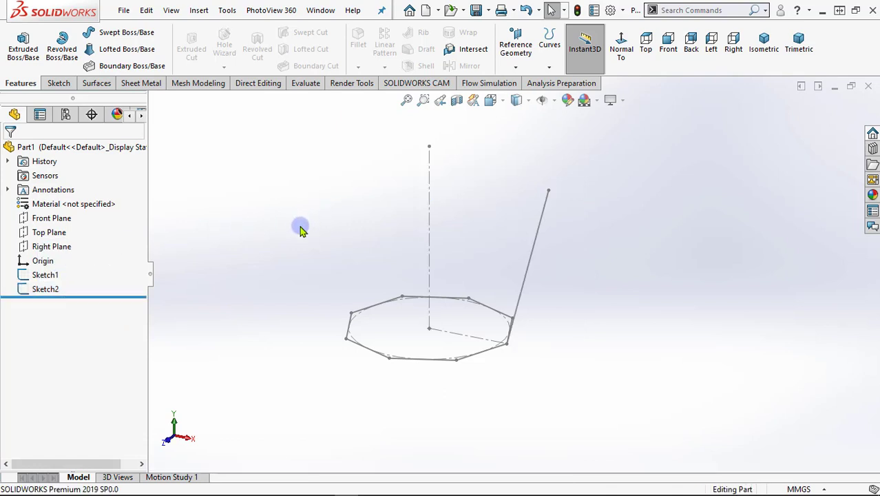
{"action": "middle_click_drag", "start_coordinate": [300, 226], "coordinate": [354, 239], "text": "ctrl"}
- Create a reference plane parallel to the Top Plane and coincident with the slanted line's upper endpoint
{"action": "left_click", "coordinate": [516, 66]}
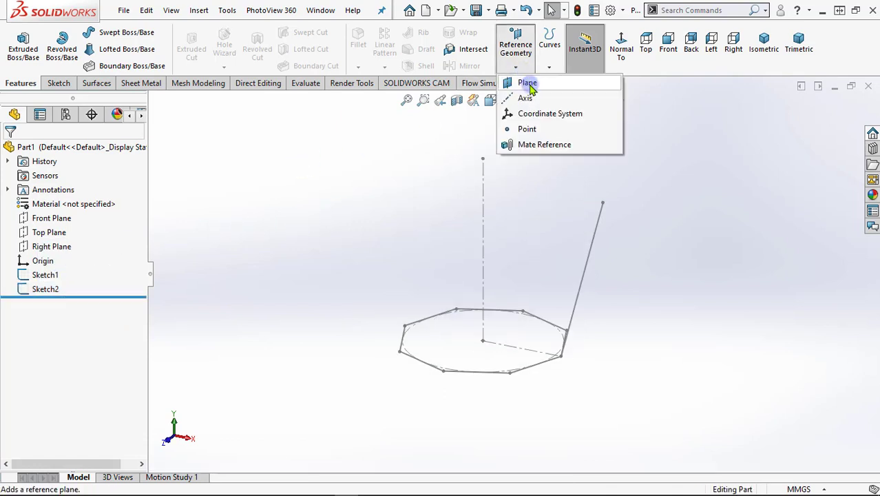
{"action": "left_click", "coordinate": [524, 82]}
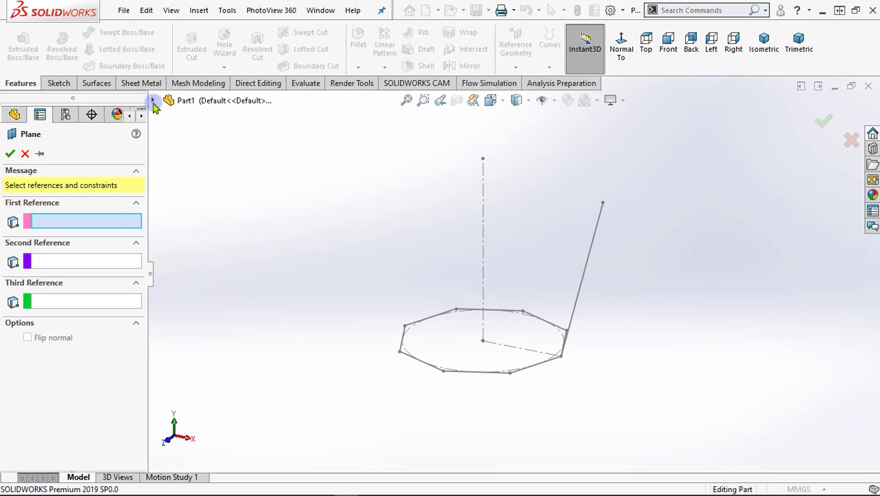
{"action": "left_click", "coordinate": [152, 101]}
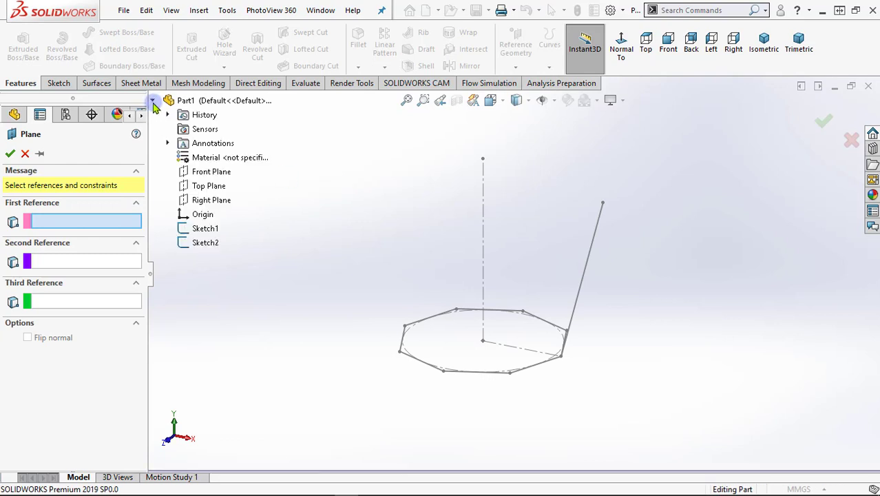
{"action": "left_click", "coordinate": [208, 187]}
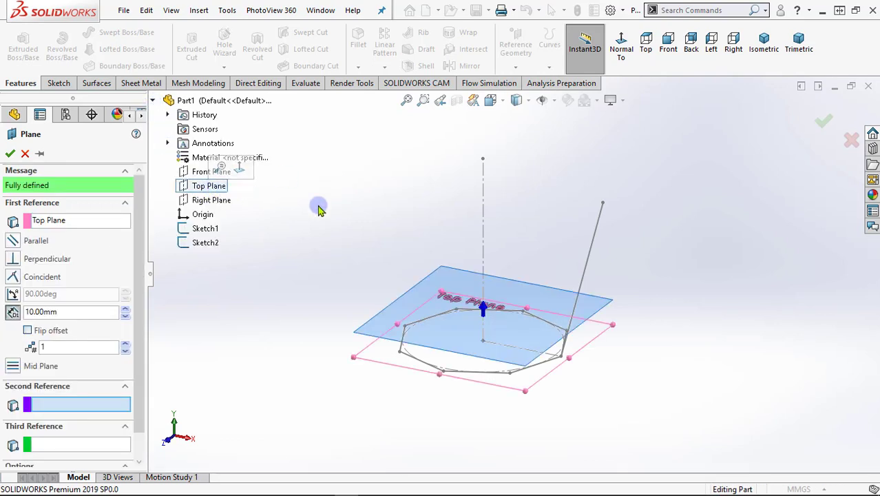
{"action": "left_click", "coordinate": [603, 204]}
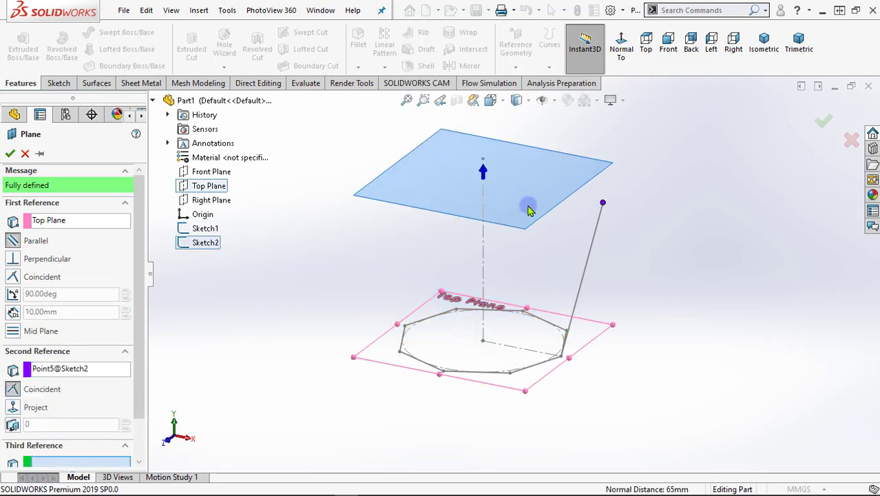
{"action": "left_click", "coordinate": [10, 154]}
{"action": "left_click", "coordinate": [281, 235]}
{"action": "scroll", "coordinate": [372, 250], "scroll_direction": "up", "scroll_amount": 2}
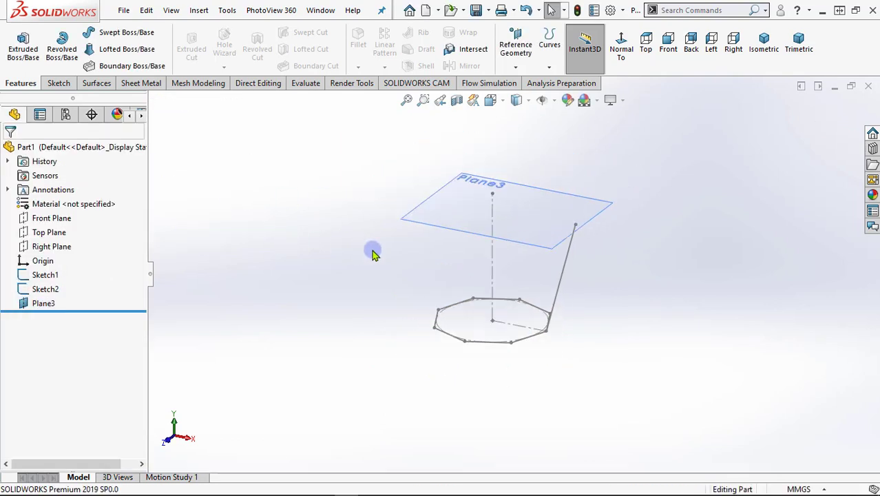
- Start a sketch on the new plane and draw an 8-sided inscribed-circle polygon from the origin out to the slanted line's upper end
{"action": "left_click", "coordinate": [424, 204]}
{"action": "left_click", "coordinate": [488, 172]}
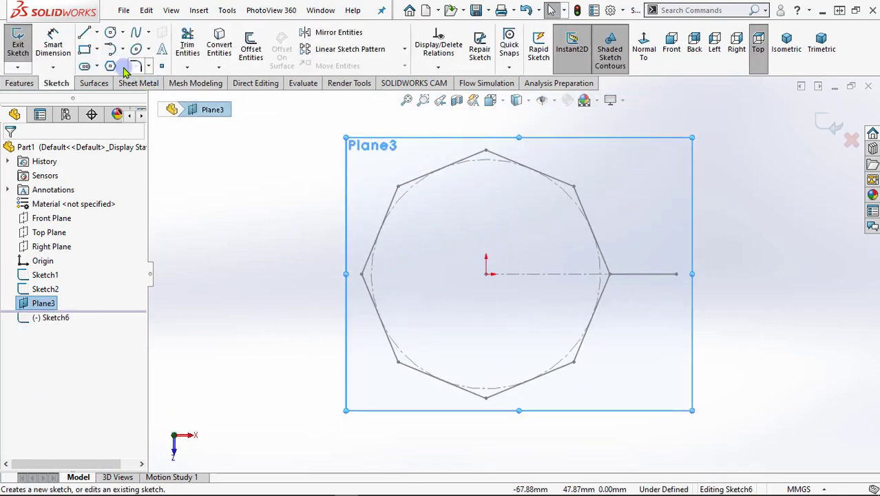
{"action": "left_click", "coordinate": [110, 65]}
{"action": "left_click", "coordinate": [488, 274]}
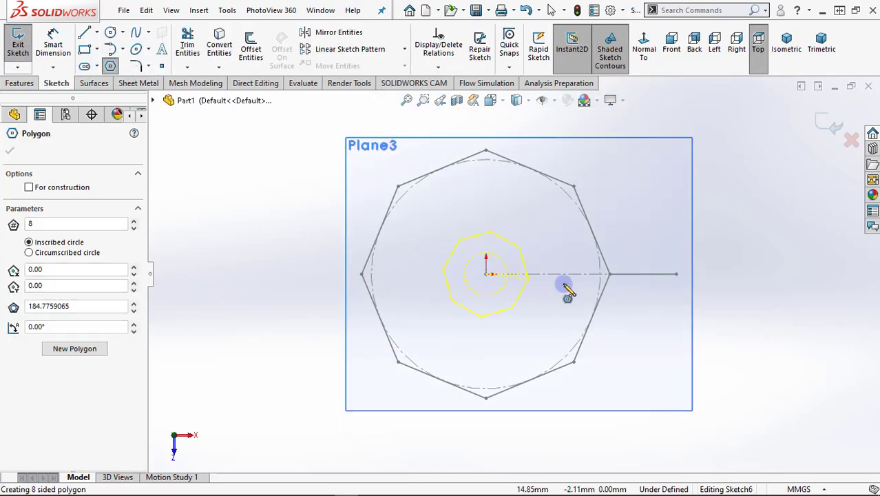
{"action": "left_click", "coordinate": [675, 274]}
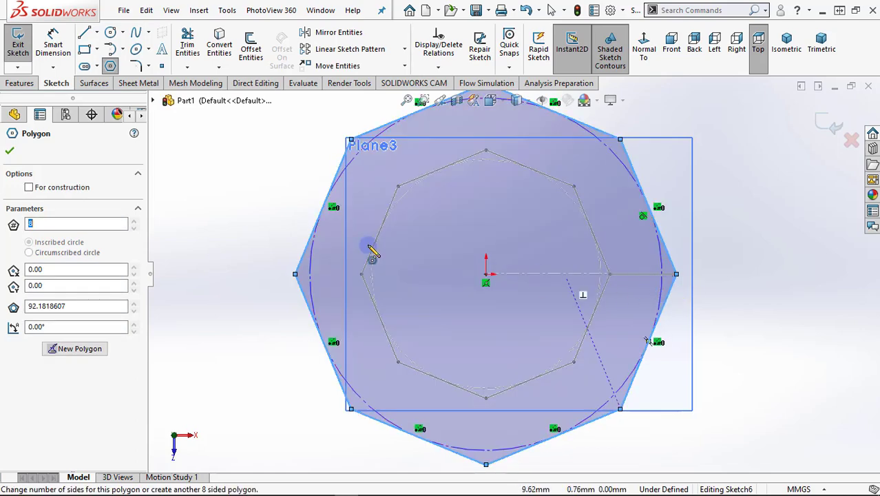
{"action": "left_click", "coordinate": [10, 153]}
- Make the upper octagon's vertex coincident with the slanted line's upper endpoint and exit the sketch
{"action": "scroll", "coordinate": [373, 251], "scroll_direction": "up", "scroll_amount": 4}
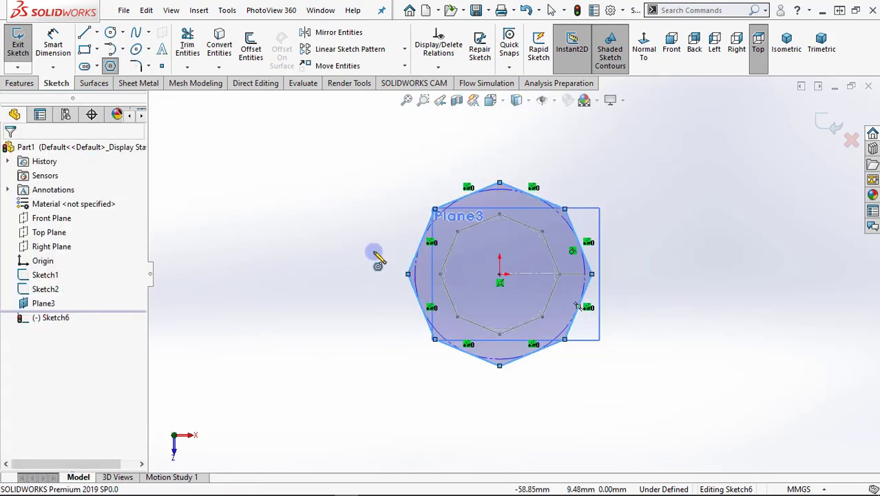
{"action": "mouse_move", "coordinate": [558, 417]}
{"action": "middle_mouse_down"}
{"action": "mouse_move", "coordinate": [546, 269]}
{"action": "mouse_move", "coordinate": [602, 274]}
{"action": "middle_mouse_up"}
{"action": "scroll", "coordinate": [613, 274], "scroll_direction": "down", "scroll_amount": 3}
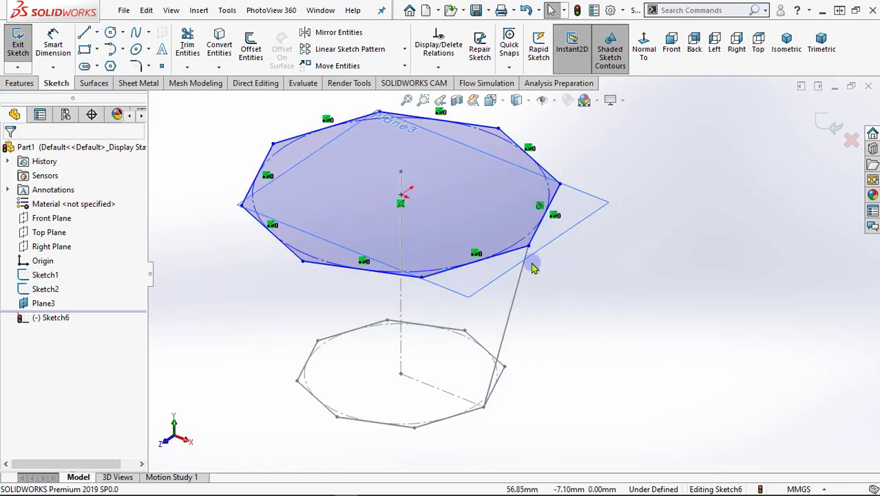
{"action": "scroll", "coordinate": [531, 263], "scroll_direction": "down", "scroll_amount": 2}
{"action": "left_click_drag", "start_coordinate": [518, 231], "coordinate": [518, 232]}
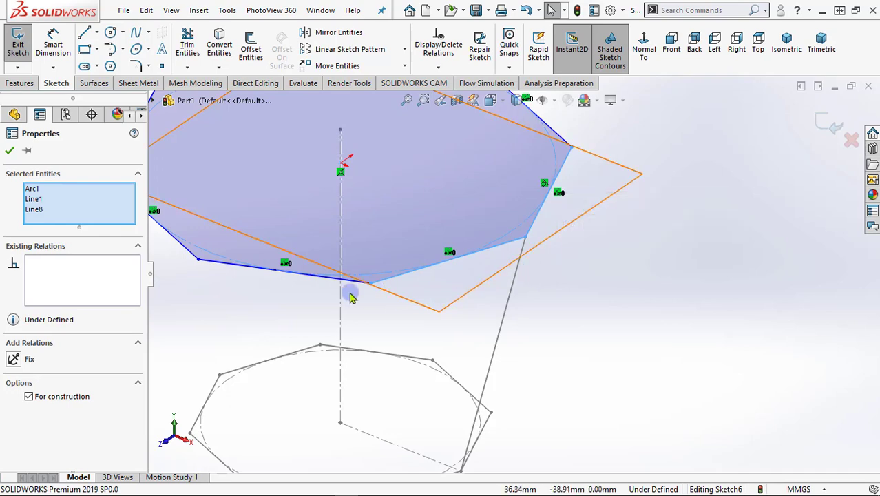
{"action": "left_click", "coordinate": [545, 270]}
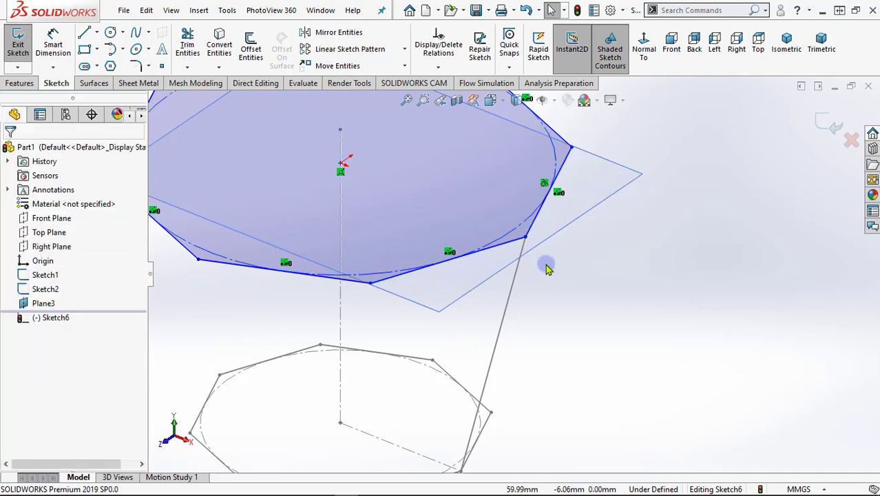
{"action": "left_click_drag", "start_coordinate": [520, 233], "coordinate": [514, 223]}
{"action": "left_click", "coordinate": [525, 238], "text": "ctrl"}
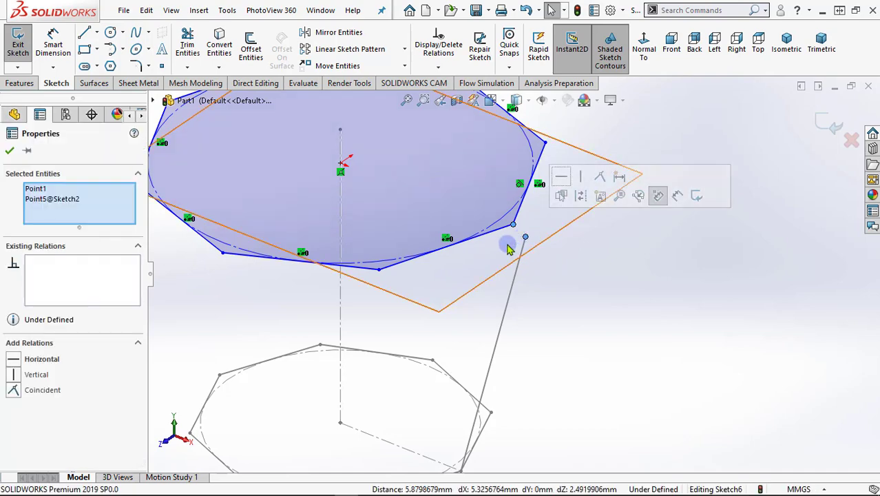
{"action": "left_click", "coordinate": [12, 389]}
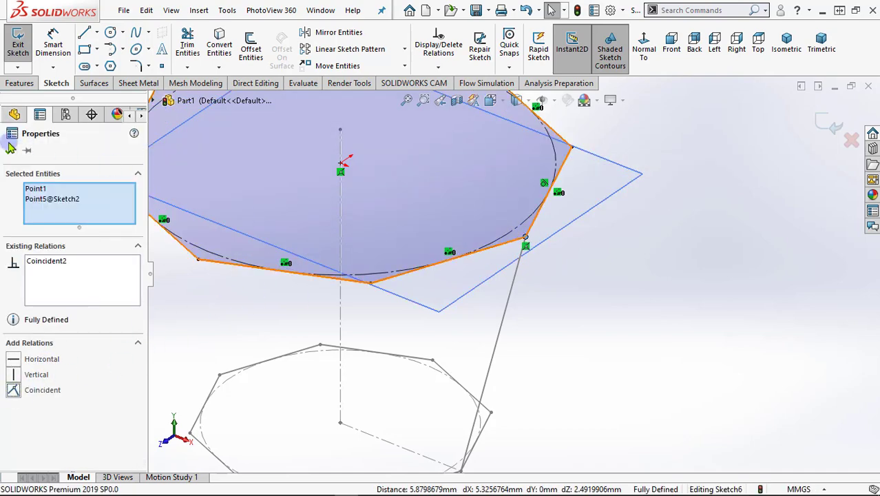
{"action": "left_click", "coordinate": [584, 252]}
{"action": "middle_click_drag", "start_coordinate": [584, 252], "coordinate": [637, 280]}
{"action": "scroll", "coordinate": [636, 281], "scroll_direction": "up", "scroll_amount": 2}
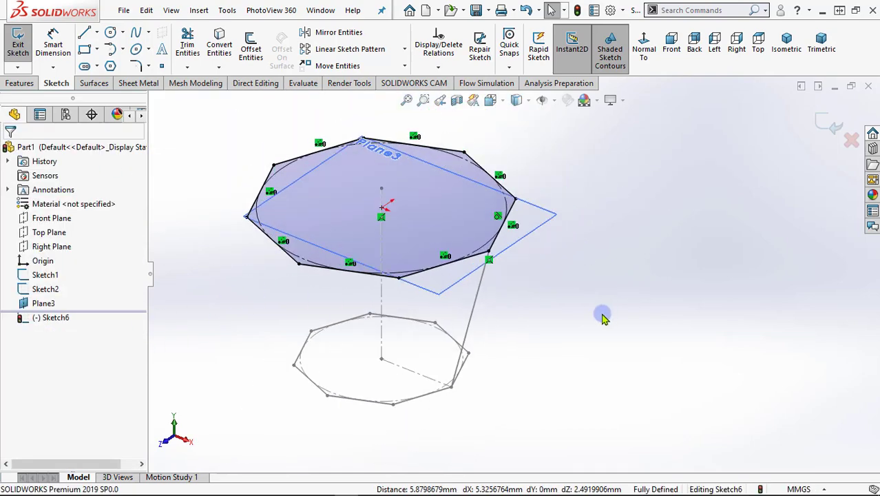
{"action": "scroll", "coordinate": [601, 318], "scroll_direction": "up", "scroll_amount": 4}
{"action": "scroll", "coordinate": [425, 337], "scroll_direction": "down", "scroll_amount": 3}
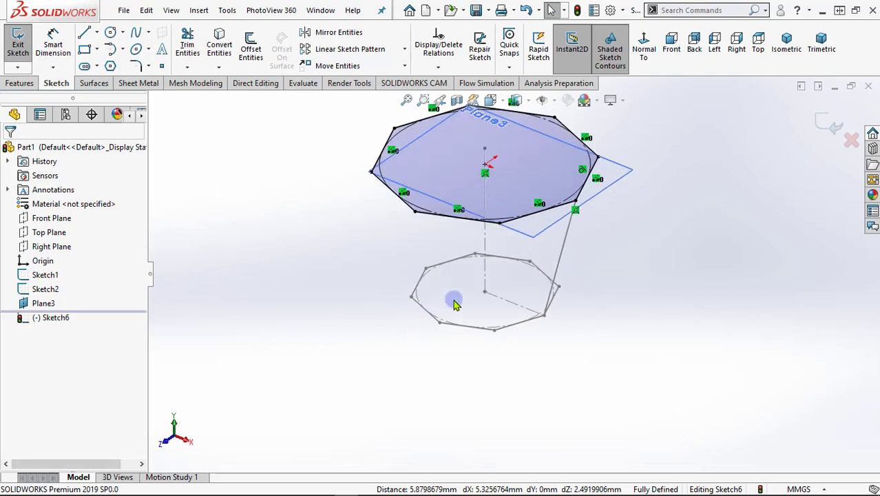
{"action": "left_click", "coordinate": [834, 127]}
- Hide the offset reference plane and the side profile sketch with the slanted line, leaving the two octagons displayed
{"action": "scroll", "coordinate": [648, 249], "scroll_direction": "up", "scroll_amount": 3}
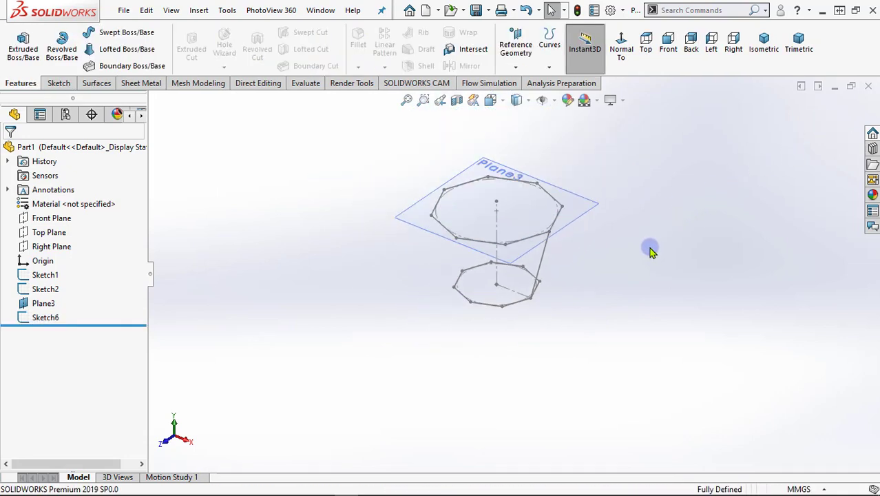
{"action": "scroll", "coordinate": [601, 233], "scroll_direction": "down", "scroll_amount": 3}
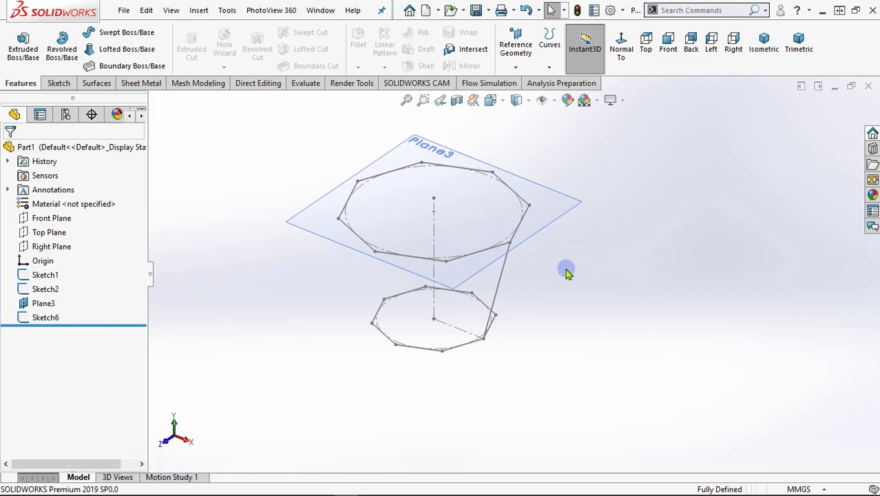
{"action": "middle_click_drag", "start_coordinate": [566, 273], "coordinate": [603, 285], "text": "ctrl"}
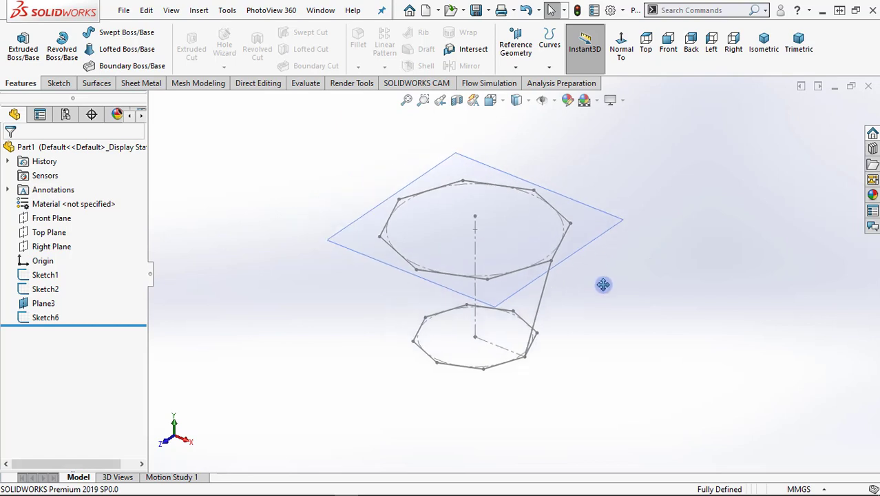
{"action": "left_click", "coordinate": [607, 214]}
{"action": "left_click", "coordinate": [680, 173]}
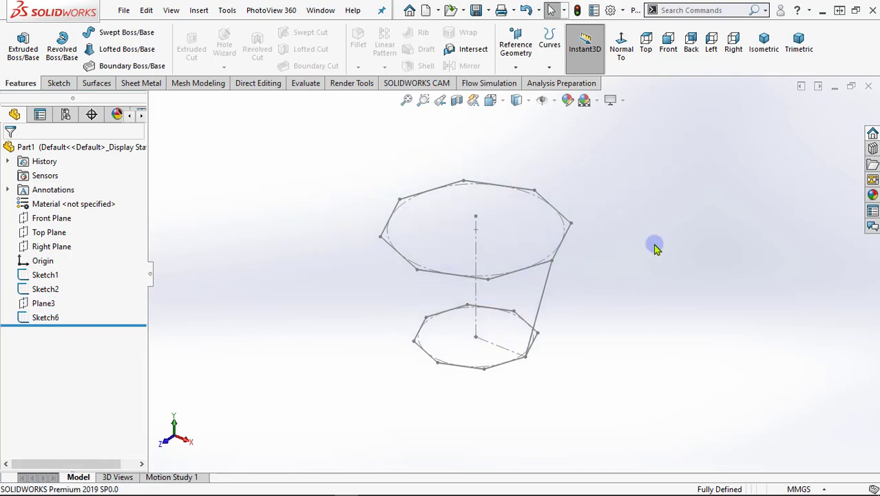
{"action": "left_click", "coordinate": [549, 284]}
{"action": "left_click", "coordinate": [614, 238]}
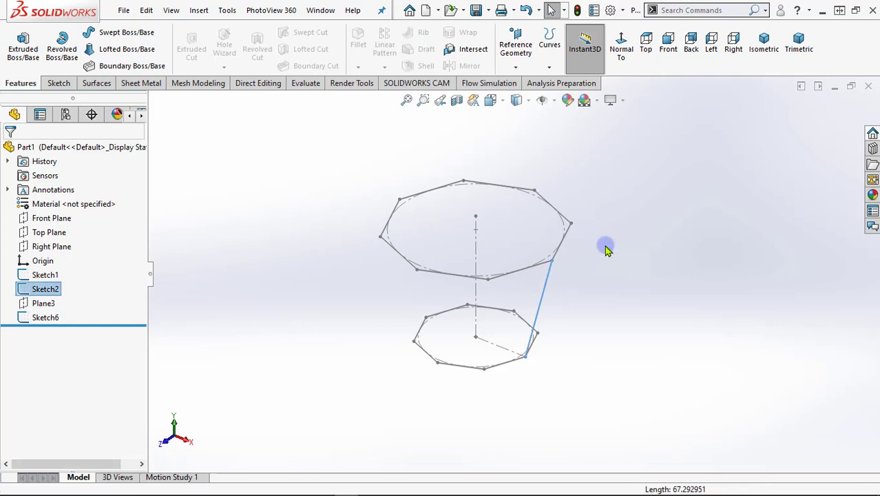
{"action": "scroll", "coordinate": [492, 377], "scroll_direction": "down", "scroll_amount": 2}
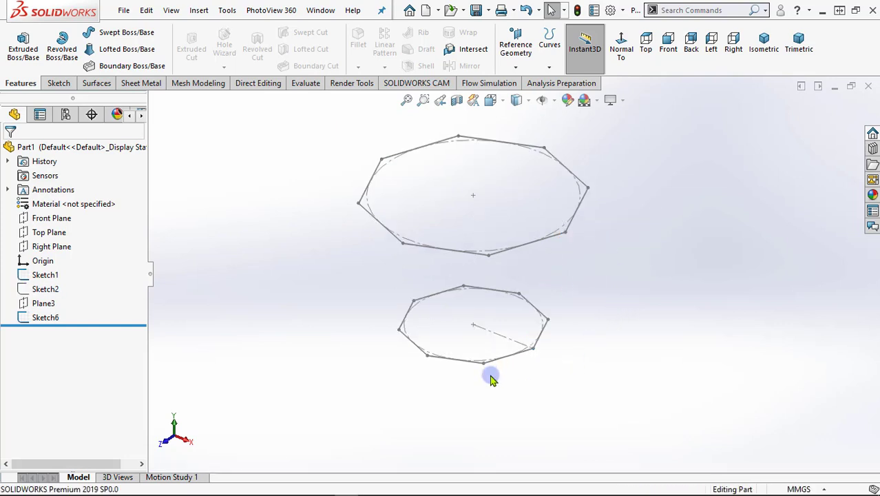
- Sketch a circle on the Top Plane centred on the origin and passing through a vertex of the base octagon, and exit the sketch
{"action": "left_click", "coordinate": [47, 235]}
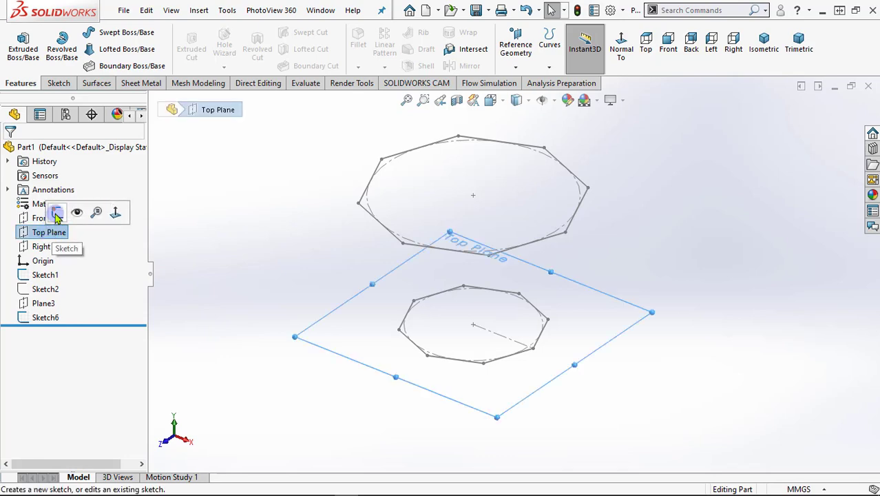
{"action": "left_click", "coordinate": [57, 216]}
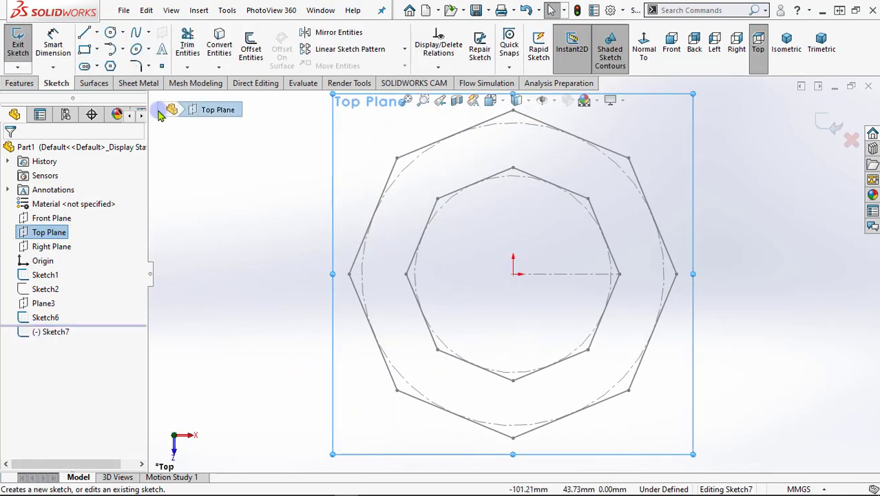
{"action": "left_click", "coordinate": [110, 32]}
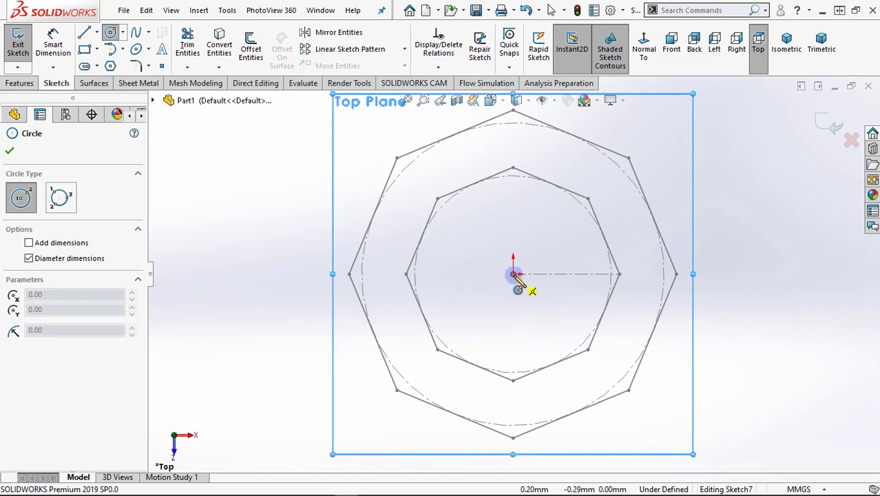
{"action": "left_click", "coordinate": [513, 274]}
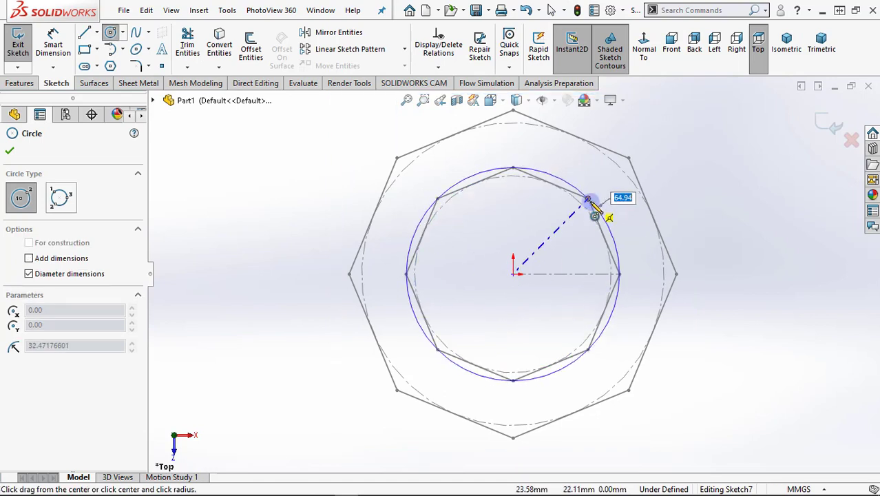
{"action": "left_click", "coordinate": [587, 200]}
{"action": "right_click", "coordinate": [731, 235]}
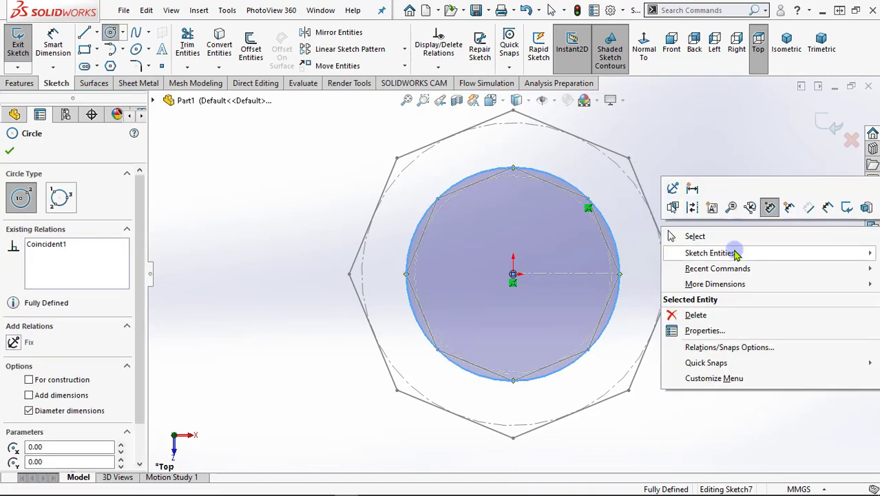
{"action": "left_click", "coordinate": [675, 237]}
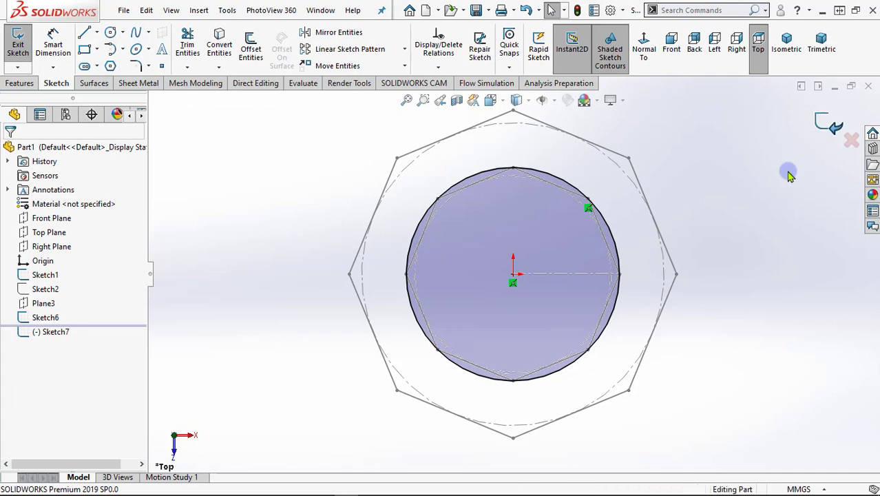
{"action": "left_click", "coordinate": [833, 124]}
{"action": "mouse_move", "coordinate": [630, 212]}
{"action": "middle_mouse_down"}
{"action": "mouse_move", "coordinate": [601, 241]}
{"action": "mouse_move", "coordinate": [640, 309]}
{"action": "mouse_move", "coordinate": [632, 341]}
{"action": "mouse_move", "coordinate": [580, 367]}
{"action": "mouse_move", "coordinate": [627, 358]}
{"action": "middle_mouse_up"}
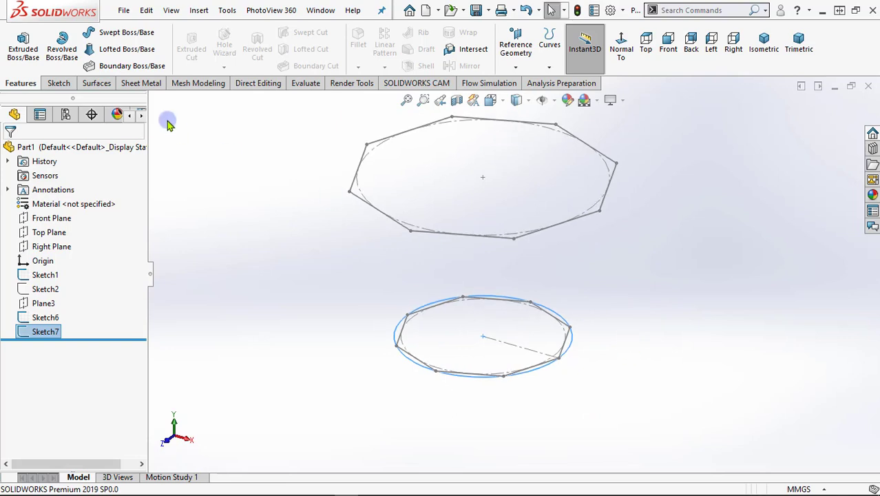
- Start a helix from the base circle, defined by pitch and revolution, with a constant pitch of 130 mm and 0.5 revolutions
{"action": "left_click", "coordinate": [550, 68]}
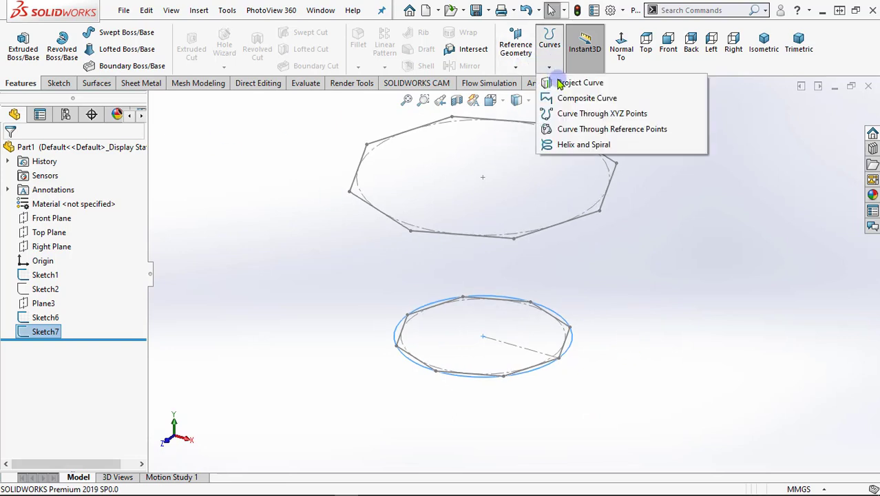
{"action": "left_click", "coordinate": [582, 143]}
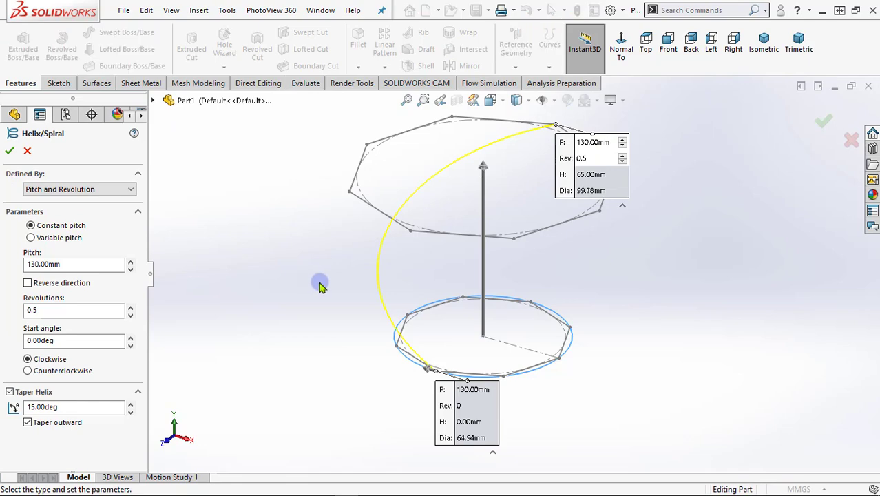
{"action": "mouse_move", "coordinate": [319, 285]}
{"action": "middle_mouse_down"}
{"action": "mouse_move", "coordinate": [286, 258]}
{"action": "mouse_move", "coordinate": [253, 258]}
{"action": "middle_mouse_up"}
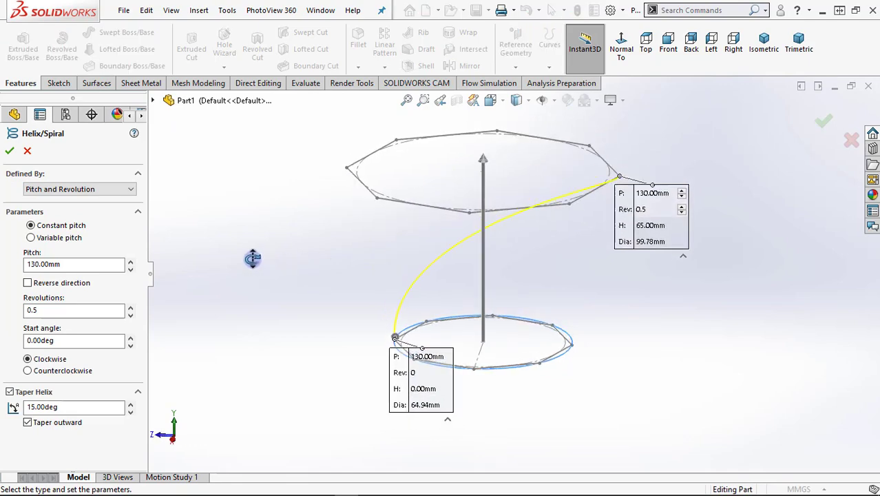
{"action": "scroll", "coordinate": [261, 257], "scroll_direction": "up", "scroll_amount": 1}
{"action": "scroll", "coordinate": [334, 231], "scroll_direction": "down", "scroll_amount": 2}
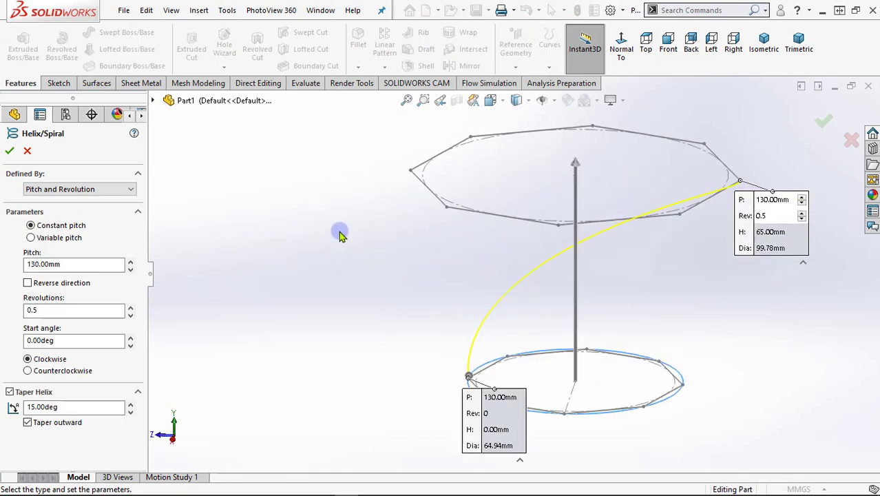
{"action": "left_click_drag", "start_coordinate": [103, 262], "coordinate": [30, 257]}
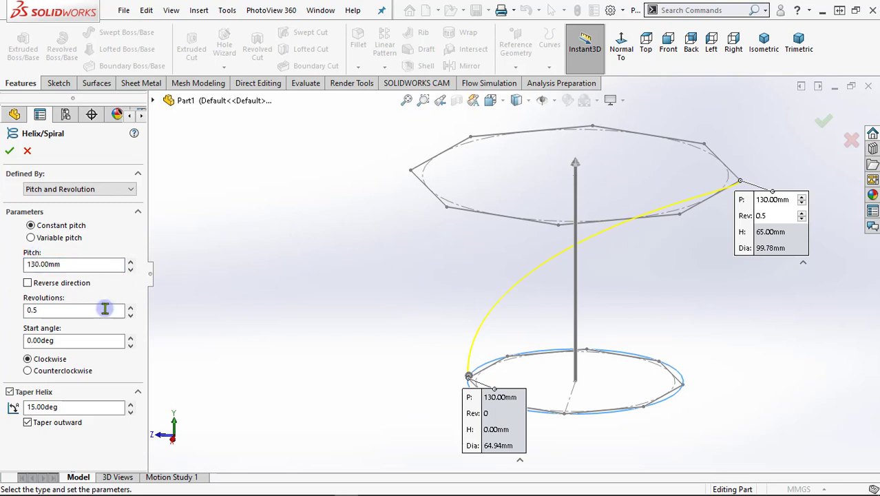
{"action": "left_click_drag", "start_coordinate": [110, 310], "coordinate": [62, 309]}
{"action": "scroll", "coordinate": [327, 297], "scroll_direction": "up", "scroll_amount": 1}
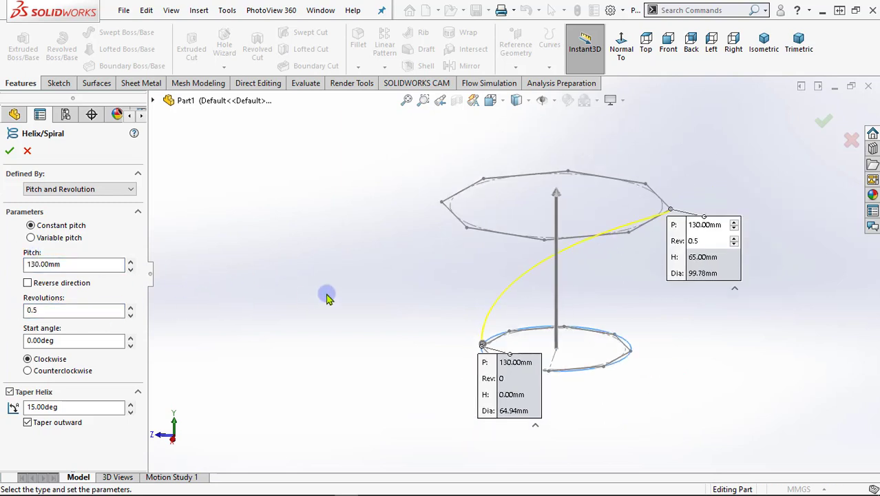
- Finish the clockwise helix with a 0° start angle and a 15° outward taper
{"action": "left_click_drag", "start_coordinate": [105, 339], "coordinate": [55, 340]}
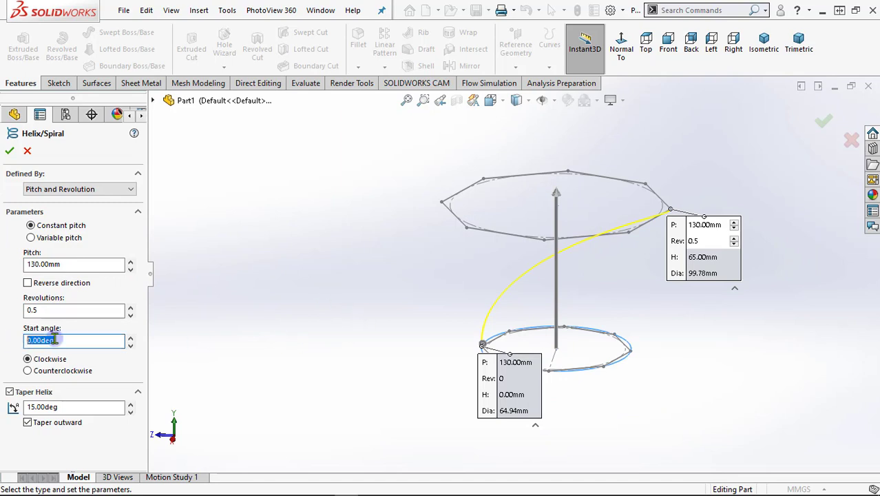
{"action": "left_click_drag", "start_coordinate": [78, 406], "coordinate": [14, 406]}
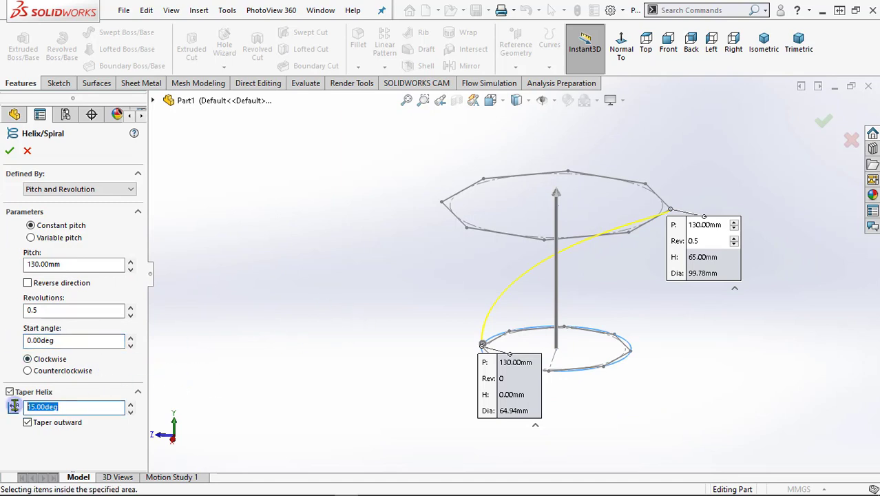
{"action": "scroll", "coordinate": [371, 325], "scroll_direction": "up", "scroll_amount": 2}
{"action": "scroll", "coordinate": [588, 325], "scroll_direction": "down", "scroll_amount": 2}
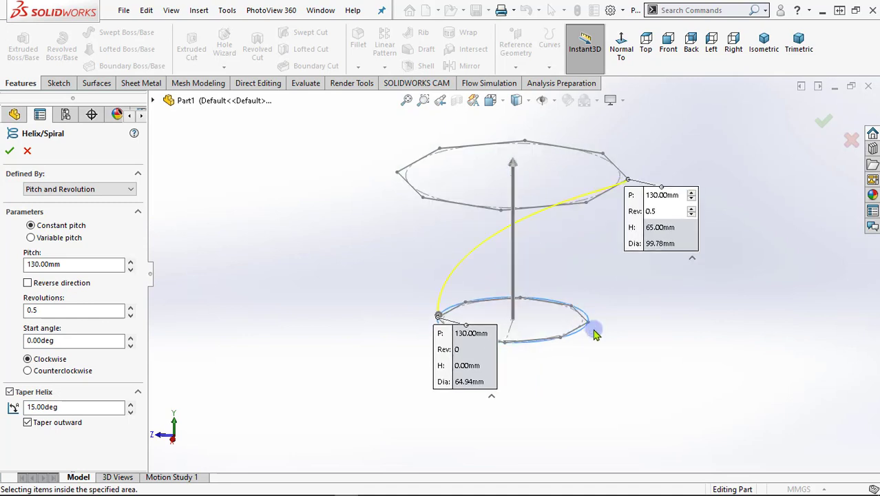
{"action": "scroll", "coordinate": [576, 231], "scroll_direction": "down", "scroll_amount": 2}
{"action": "scroll", "coordinate": [575, 231], "scroll_direction": "up", "scroll_amount": 2}
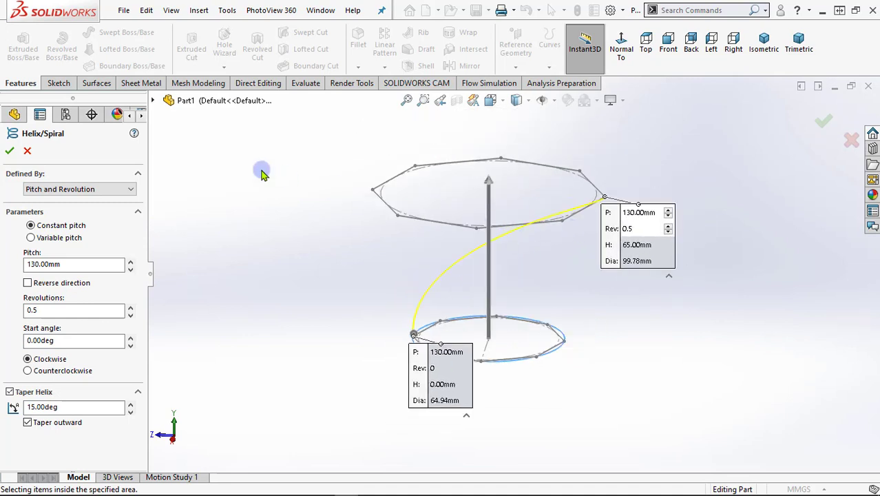
{"action": "left_click", "coordinate": [9, 152]}
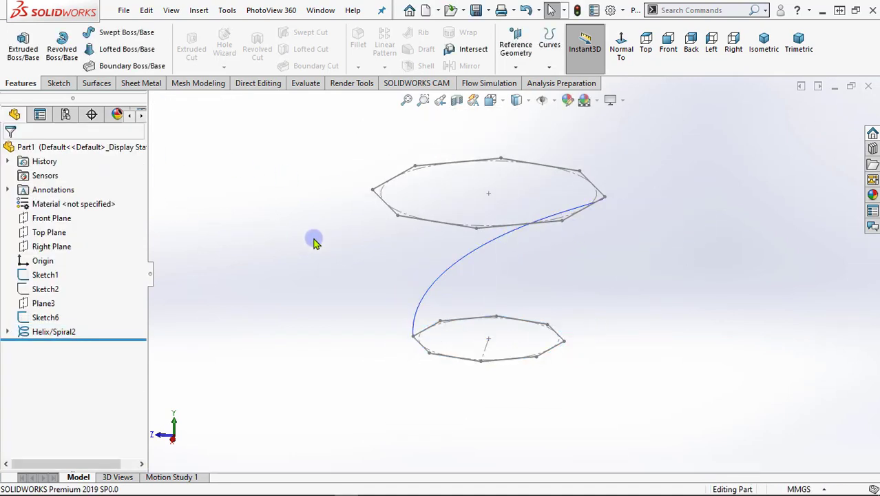
- In a new Top Plane sketch, draw another circle from the origin through a base octagon vertex and exit the sketch
{"action": "middle_click_drag", "start_coordinate": [319, 241], "coordinate": [350, 359]}
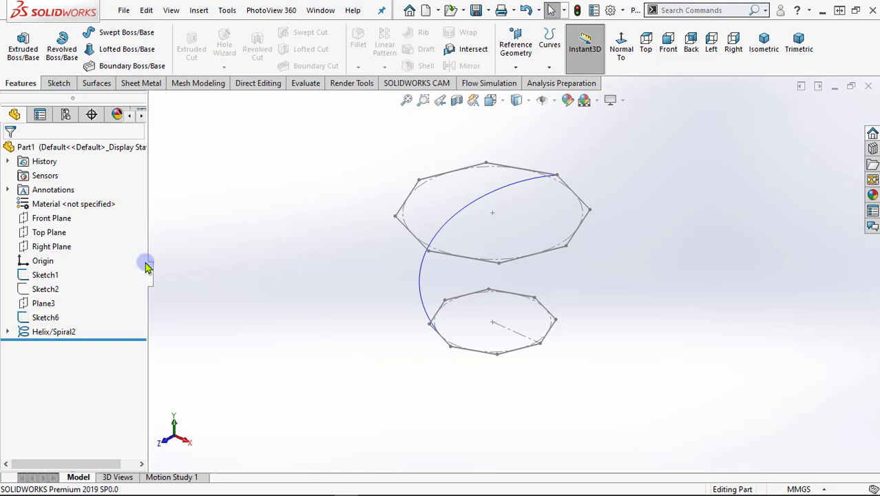
{"action": "left_click", "coordinate": [44, 234]}
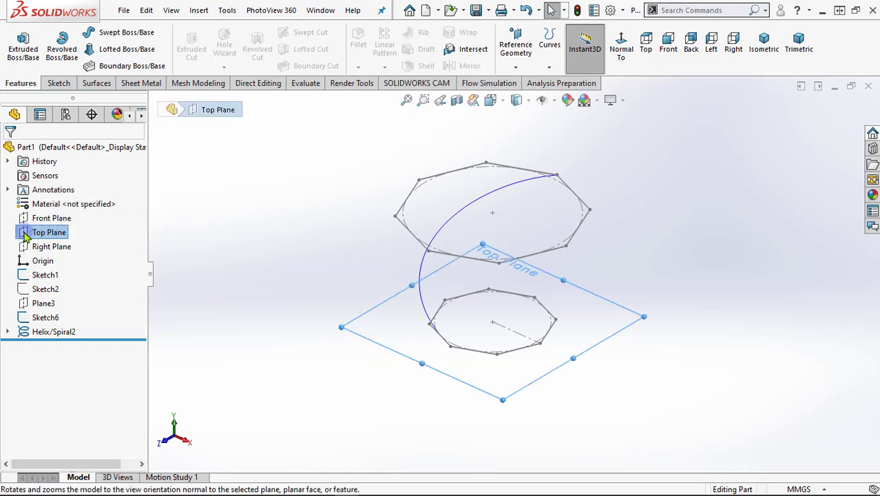
{"action": "left_click", "coordinate": [32, 211]}
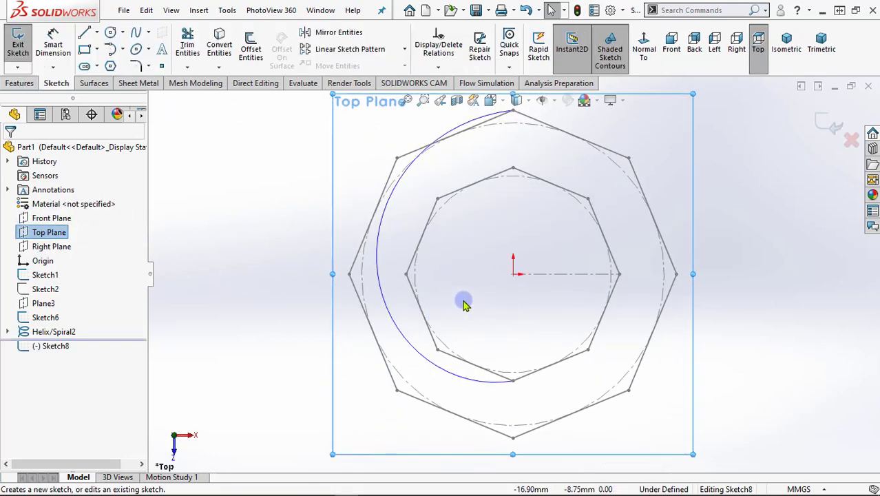
{"action": "left_click", "coordinate": [110, 32]}
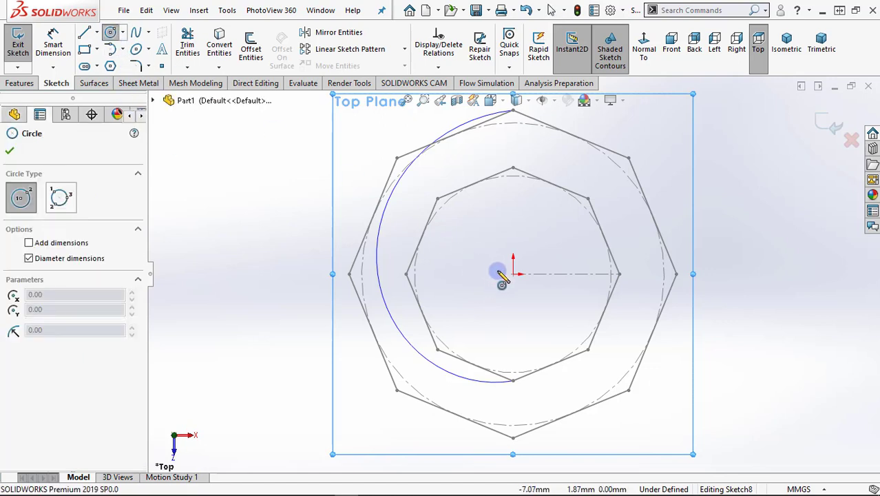
{"action": "left_click", "coordinate": [513, 273]}
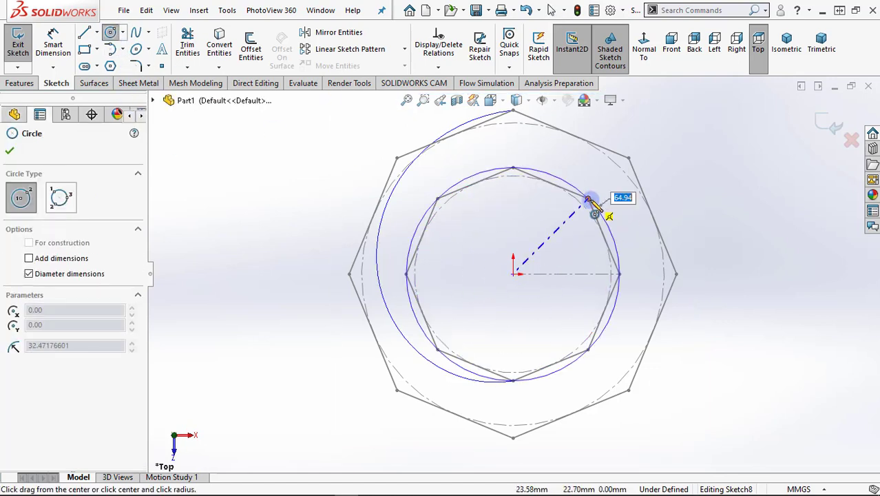
{"action": "left_click", "coordinate": [587, 201]}
{"action": "mouse_move", "coordinate": [691, 330]}
{"action": "middle_mouse_down"}
{"action": "mouse_move", "coordinate": [664, 261]}
{"action": "mouse_move", "coordinate": [637, 237]}
{"action": "middle_mouse_up"}
{"action": "left_click", "coordinate": [830, 124]}
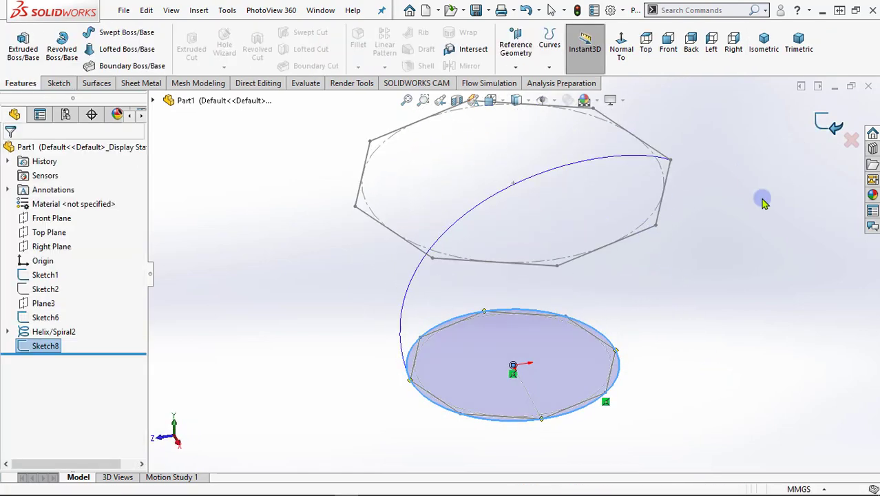
{"action": "scroll", "coordinate": [666, 369], "scroll_direction": "up", "scroll_amount": 2}
{"action": "scroll", "coordinate": [636, 302], "scroll_direction": "down", "scroll_amount": 1}
{"action": "left_click", "coordinate": [669, 276]}
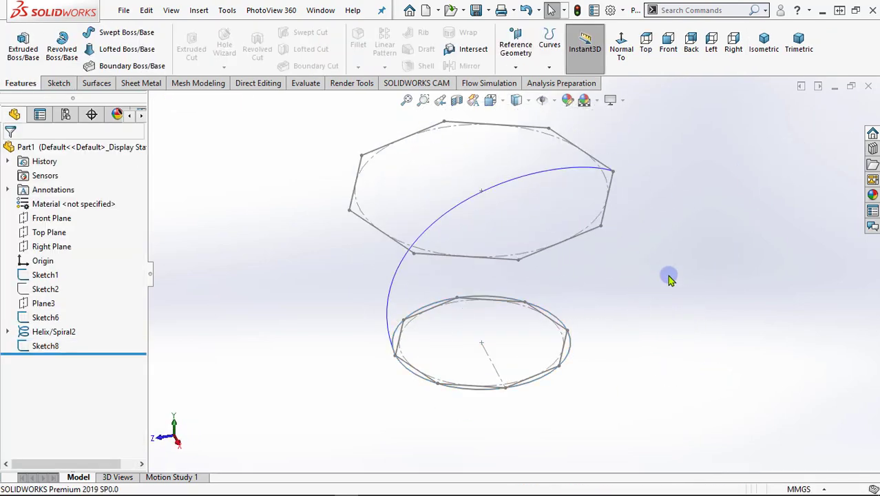
- Create a second upward, clockwise helix from the new circle with 130 mm pitch, 0.5 revolutions, a 45° start angle and a 15° outward taper
{"action": "left_click", "coordinate": [549, 66]}
{"action": "left_click", "coordinate": [582, 151]}
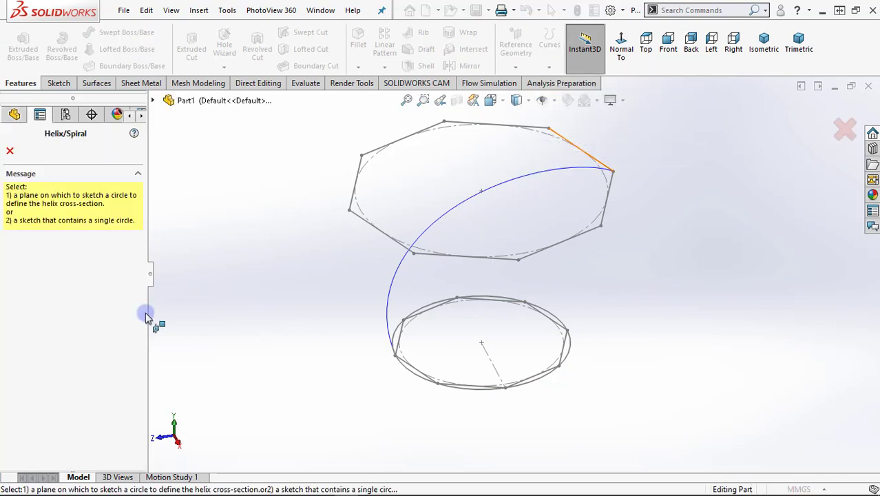
{"action": "left_click", "coordinate": [417, 379]}
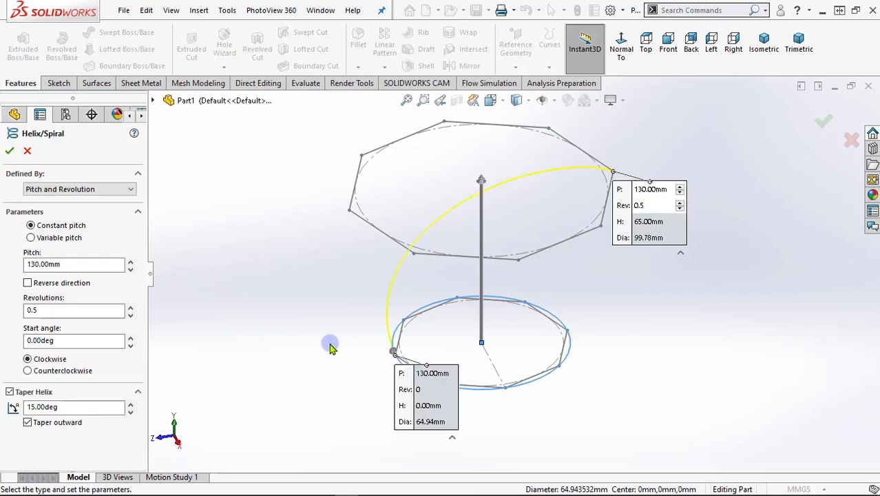
{"action": "left_click_drag", "start_coordinate": [69, 264], "coordinate": [29, 268]}
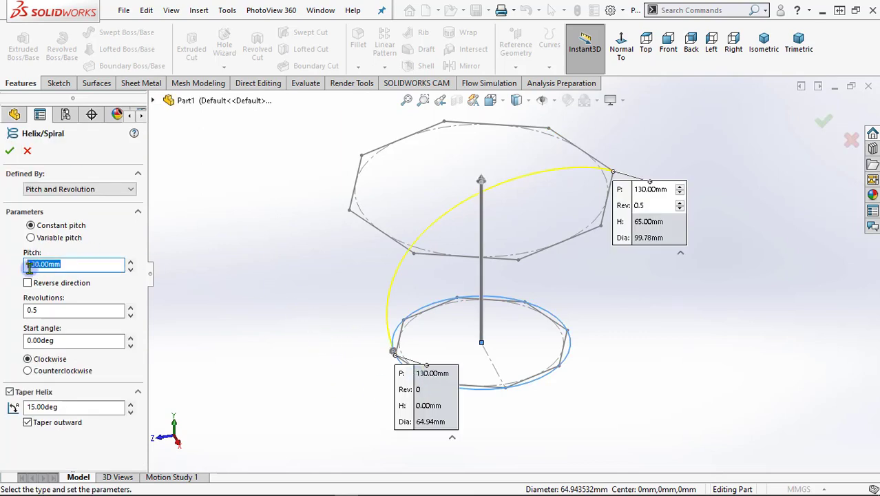
{"action": "left_click", "coordinate": [104, 283]}
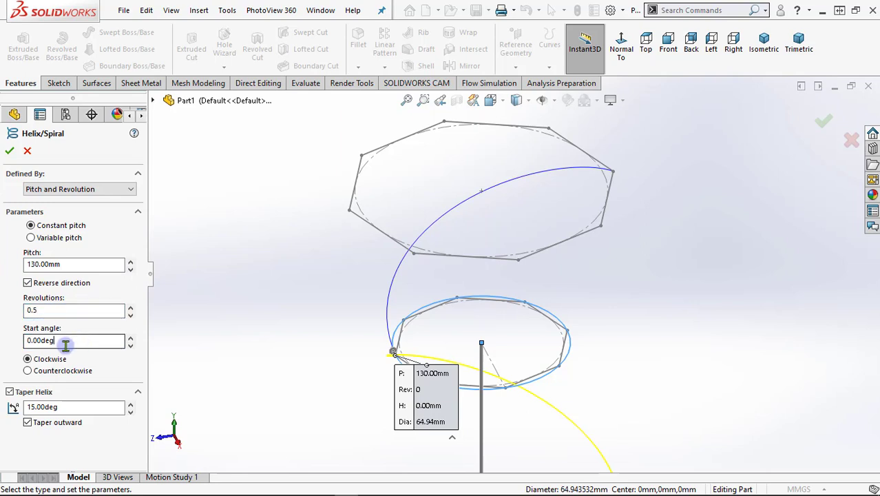
{"action": "left_click_drag", "start_coordinate": [66, 346], "coordinate": [24, 352]}
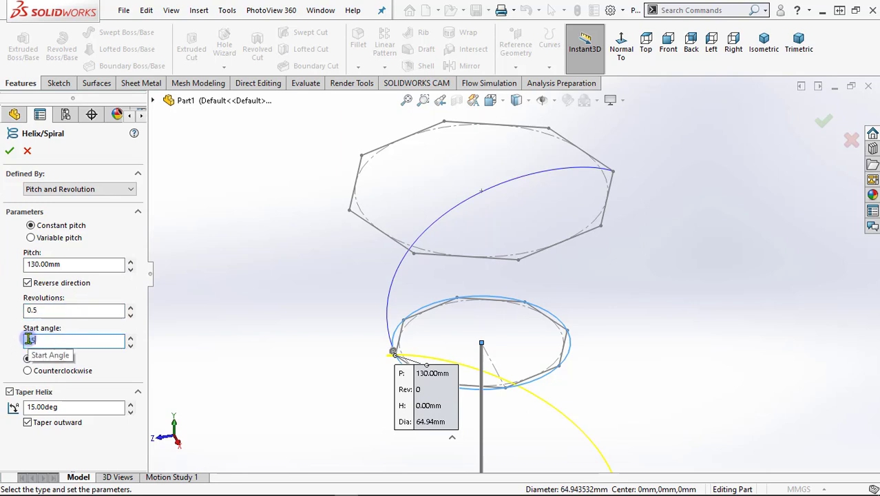
{"action": "key", "text": "Tab"}
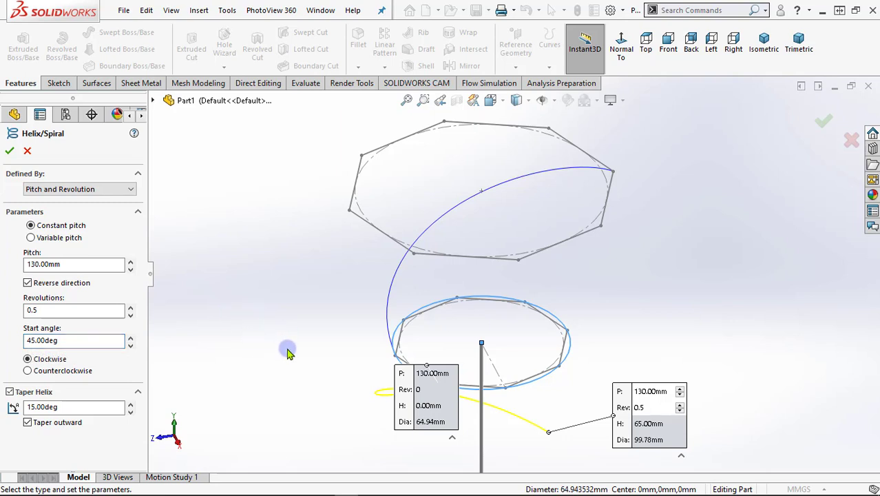
{"action": "left_click", "coordinate": [29, 282]}
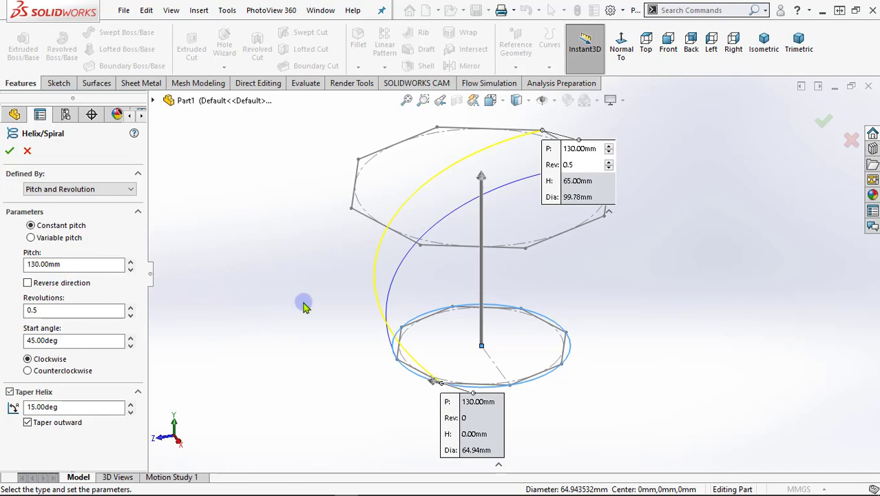
{"action": "middle_click_drag", "start_coordinate": [305, 307], "coordinate": [270, 292]}
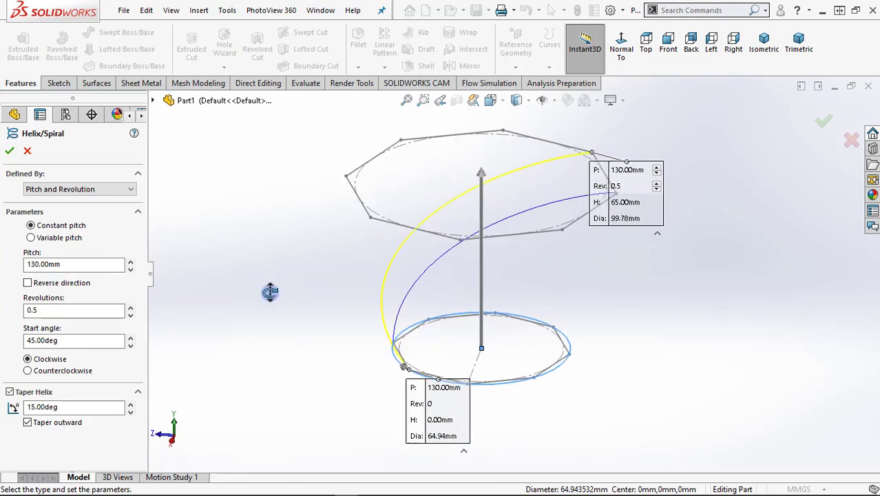
{"action": "left_click", "coordinate": [9, 150]}
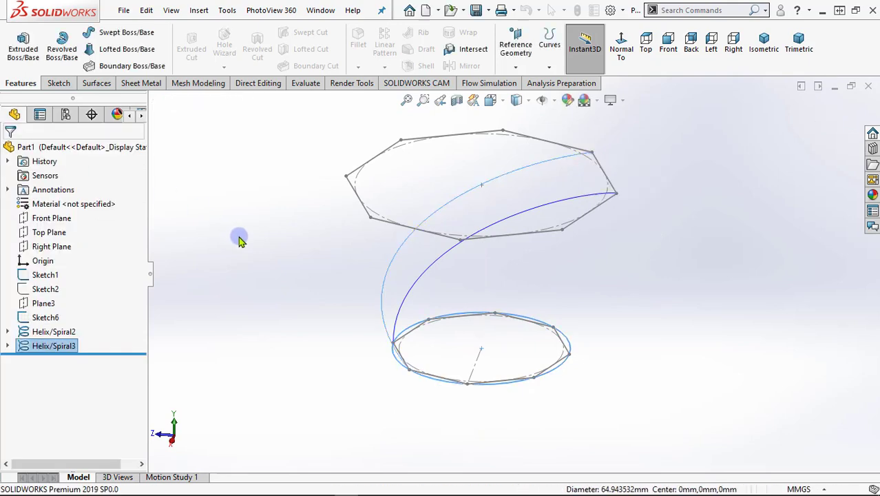
{"action": "left_click", "coordinate": [318, 275]}
{"action": "middle_click_drag", "start_coordinate": [318, 274], "coordinate": [367, 287]}
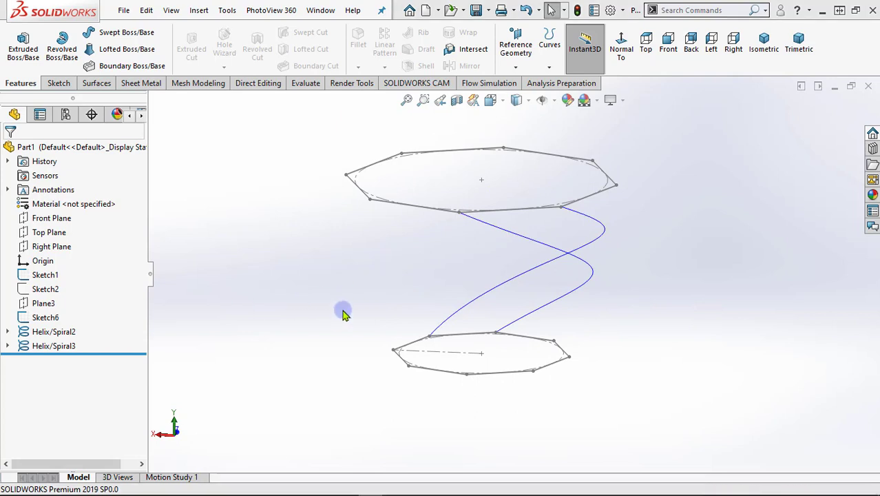
- Start a surface loft and add the upper octagon's edge between the two helix ends as the first profile, using group selection
{"action": "scroll", "coordinate": [343, 311], "scroll_direction": "up", "scroll_amount": 1}
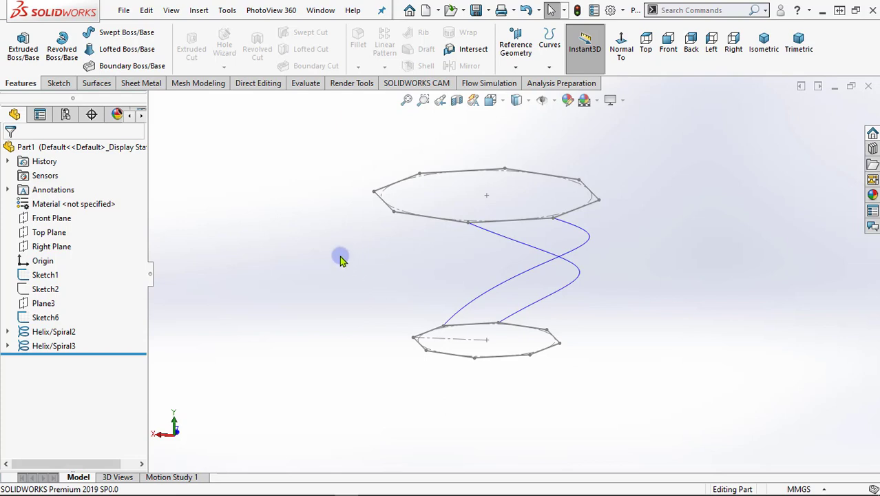
{"action": "left_click", "coordinate": [96, 83]}
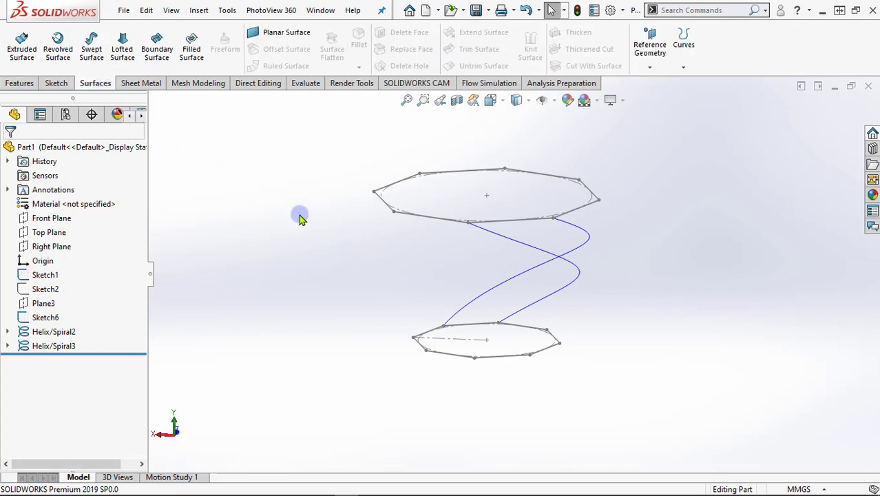
{"action": "left_click", "coordinate": [122, 59]}
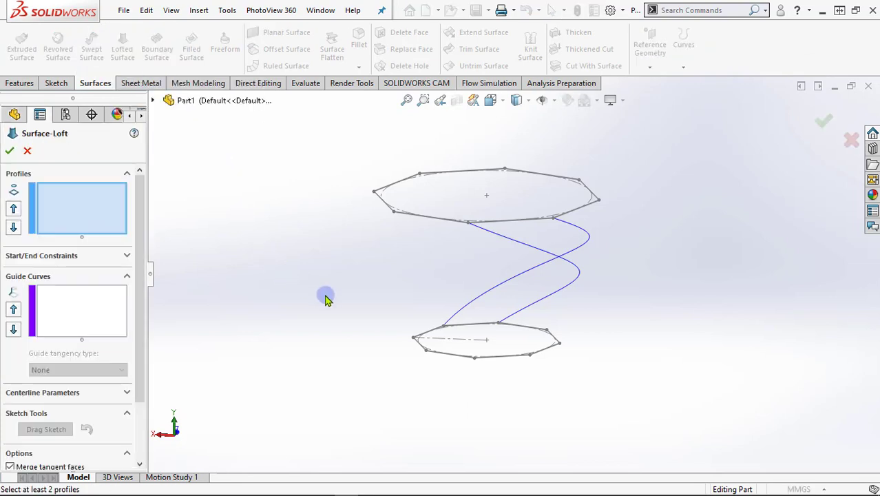
{"action": "mouse_move", "coordinate": [326, 298]}
{"action": "middle_mouse_down"}
{"action": "mouse_move", "coordinate": [295, 310]}
{"action": "mouse_move", "coordinate": [343, 310]}
{"action": "mouse_move", "coordinate": [250, 274]}
{"action": "middle_mouse_up"}
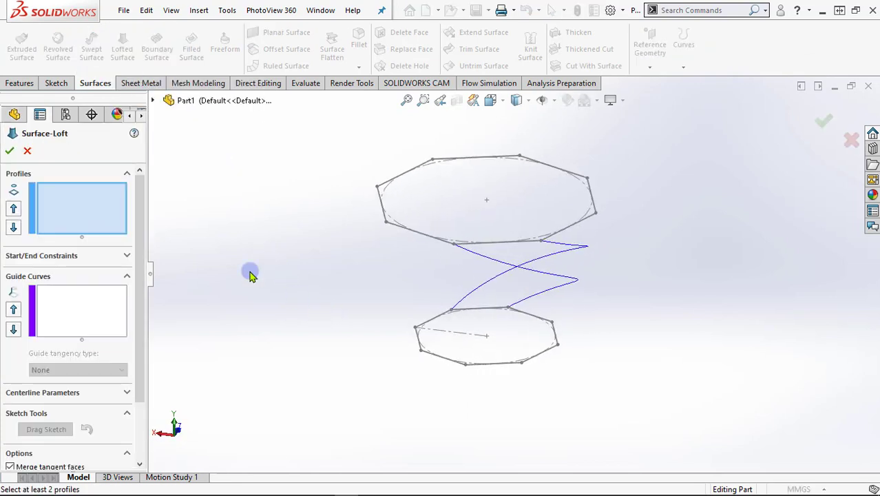
{"action": "right_click", "coordinate": [78, 198]}
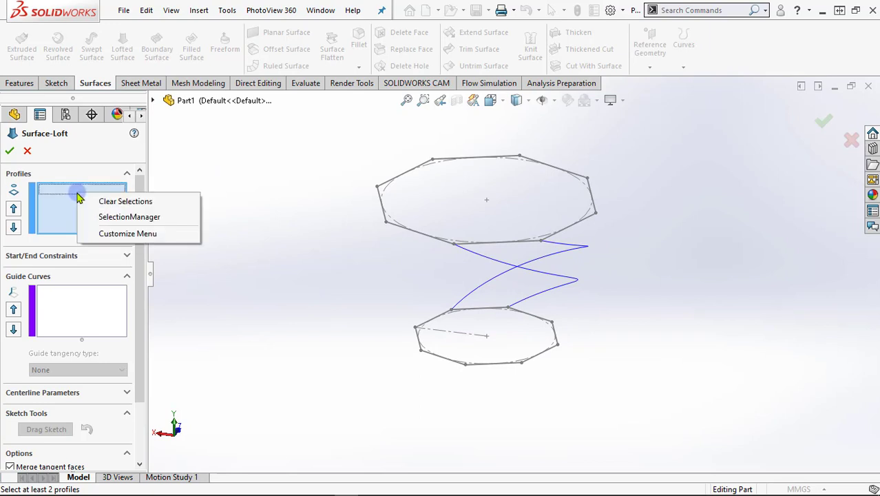
{"action": "left_click", "coordinate": [105, 218]}
{"action": "mouse_move", "coordinate": [372, 275]}
{"action": "middle_mouse_down"}
{"action": "mouse_move", "coordinate": [291, 255]}
{"action": "mouse_move", "coordinate": [349, 246]}
{"action": "middle_mouse_up"}
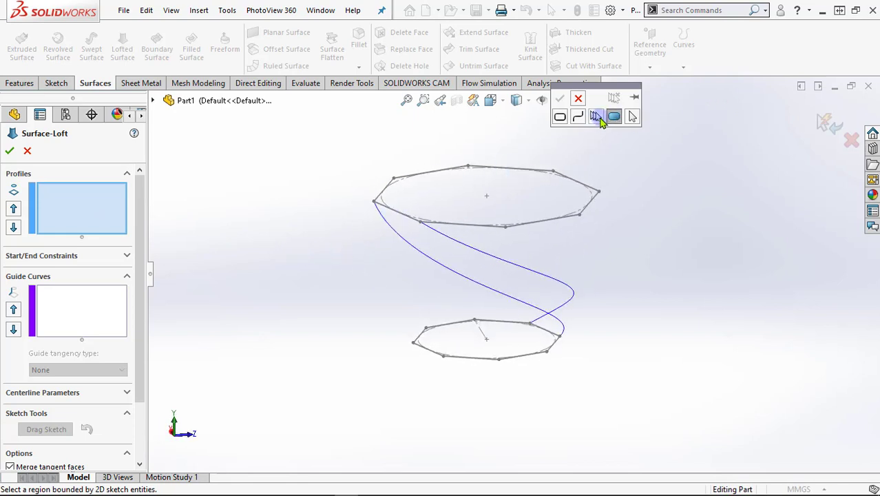
{"action": "left_click", "coordinate": [597, 117]}
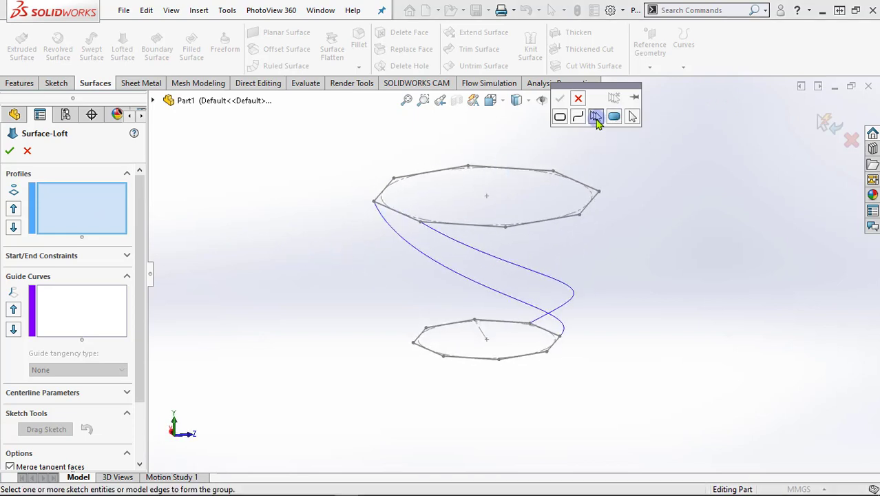
{"action": "left_click", "coordinate": [405, 218]}
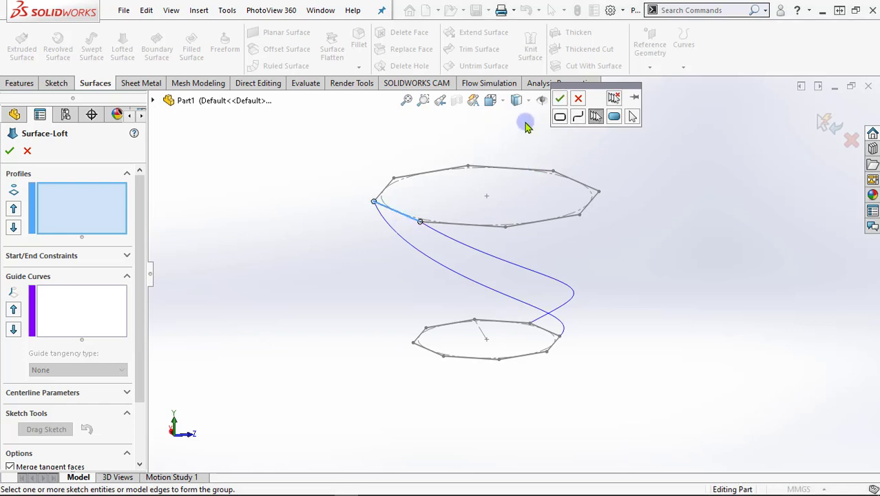
{"action": "left_click", "coordinate": [560, 101]}
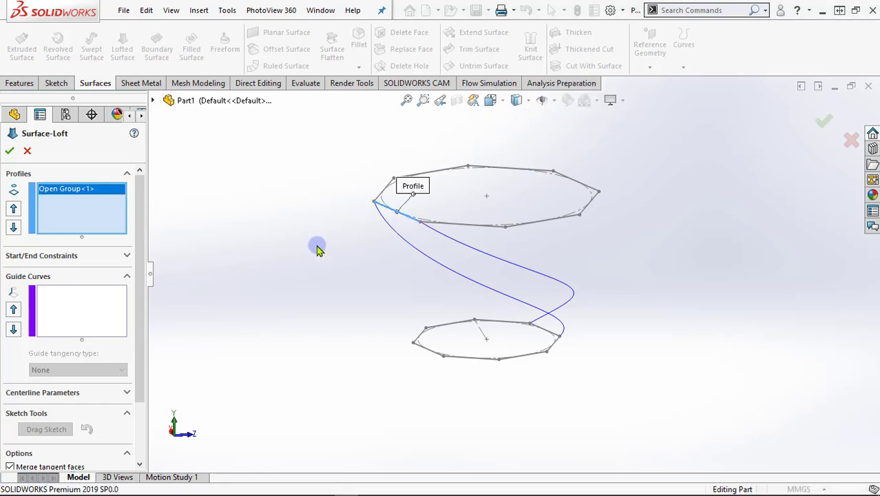
- Add the base octagon's edge between the two helix start points as the loft's second profile group
{"action": "right_click", "coordinate": [98, 219]}
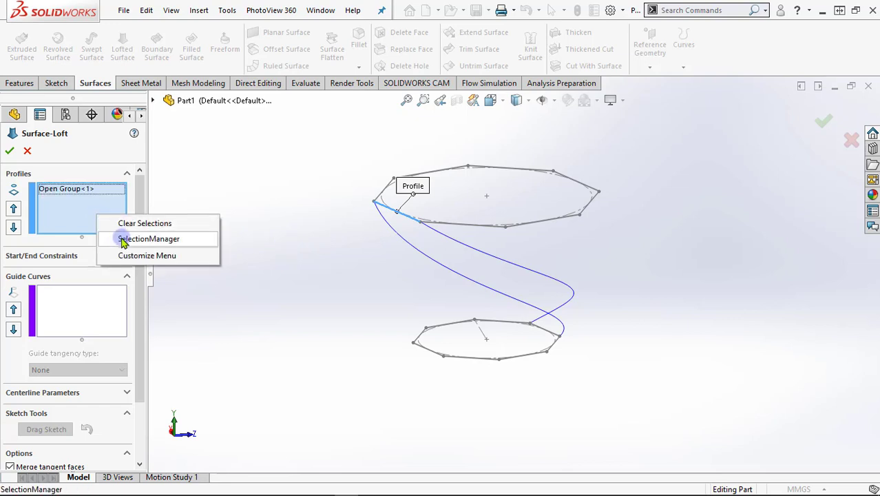
{"action": "left_click", "coordinate": [122, 238]}
{"action": "mouse_move", "coordinate": [577, 361]}
{"action": "middle_mouse_down"}
{"action": "mouse_move", "coordinate": [474, 356]}
{"action": "mouse_move", "coordinate": [519, 370]}
{"action": "mouse_move", "coordinate": [517, 346]}
{"action": "middle_mouse_up"}
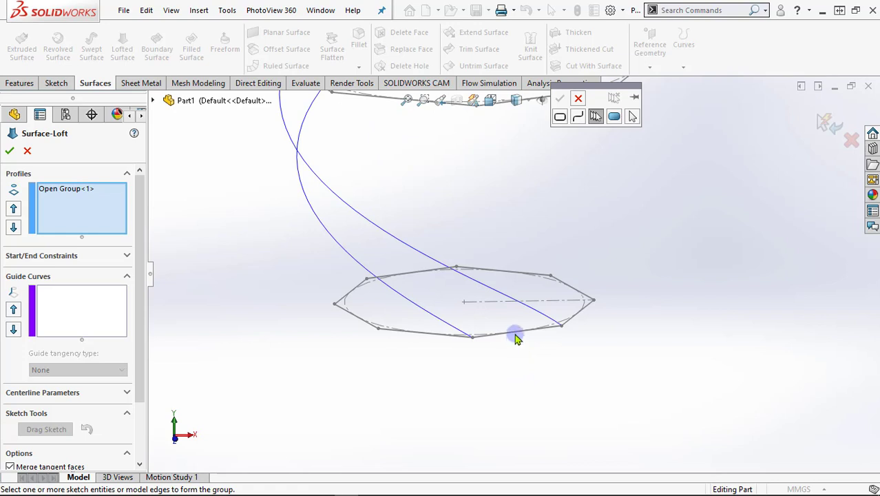
{"action": "left_click", "coordinate": [517, 337]}
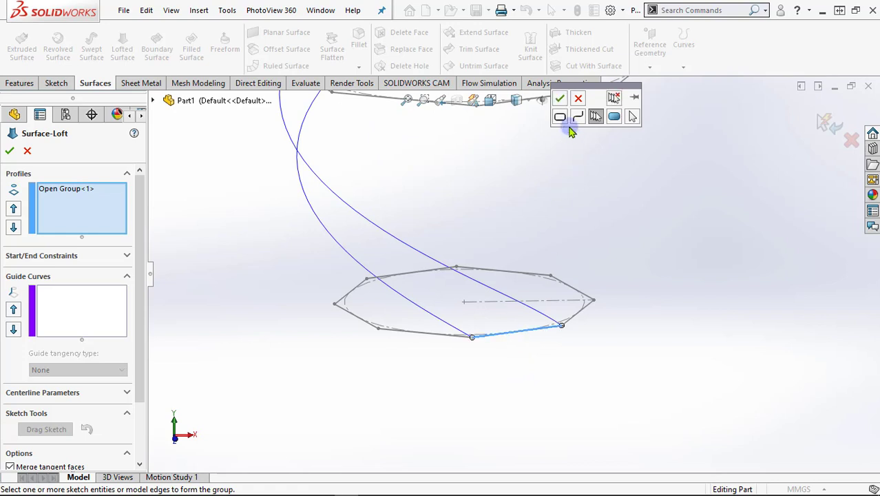
{"action": "left_click", "coordinate": [561, 100]}
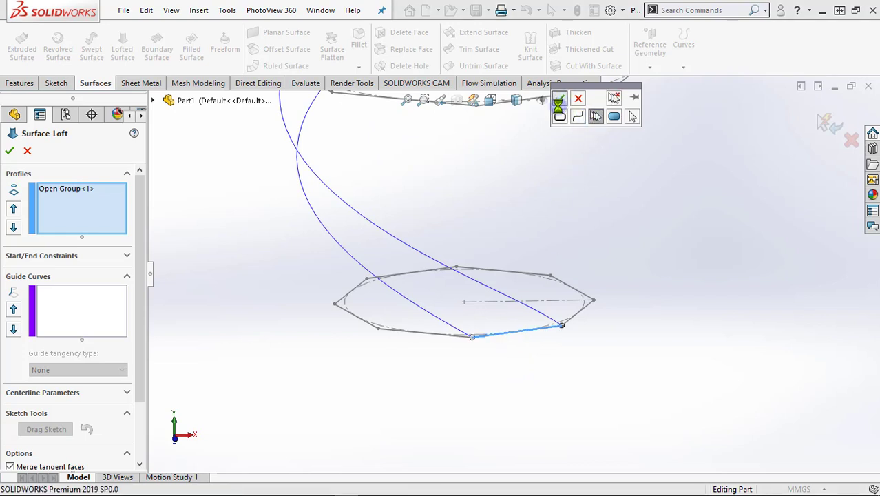
{"action": "key", "text": "f"}
{"action": "middle_click_drag", "start_coordinate": [539, 355], "coordinate": [518, 374]}
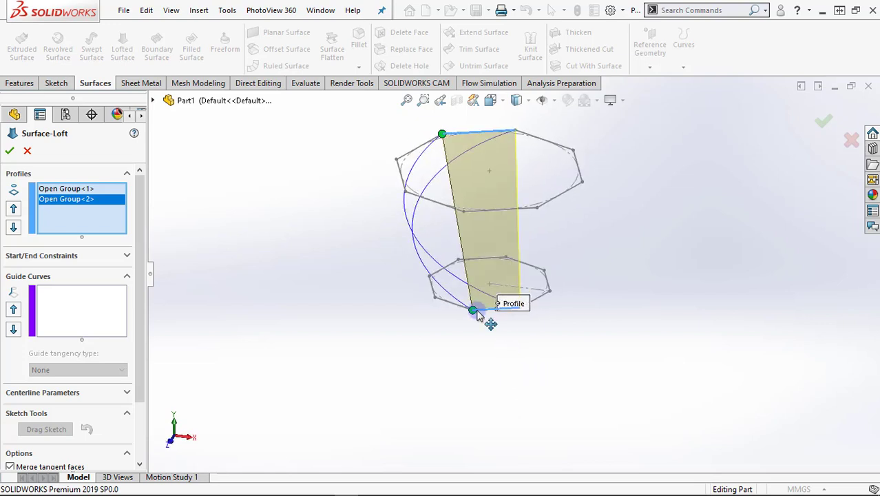
- Move the loft's lower connector to the other end of the base edge and back to its starting vertex
{"action": "left_click_drag", "start_coordinate": [473, 310], "coordinate": [517, 314]}
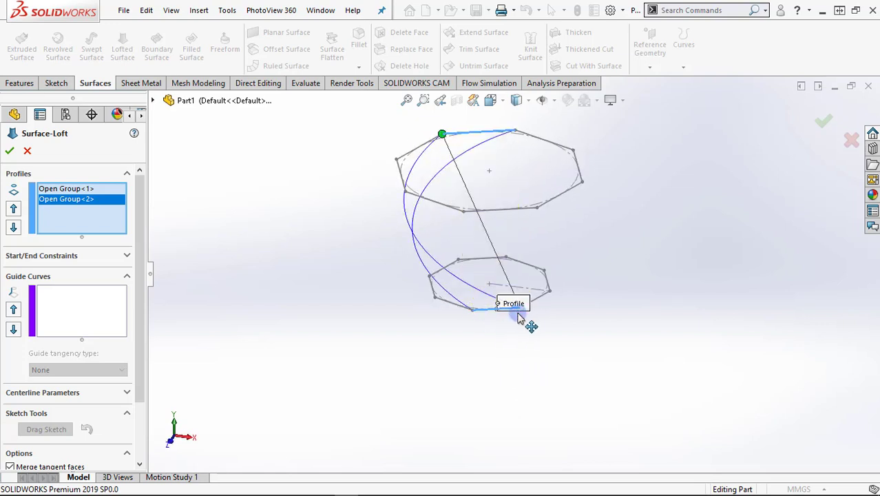
{"action": "middle_click_drag", "start_coordinate": [498, 331], "coordinate": [432, 339]}
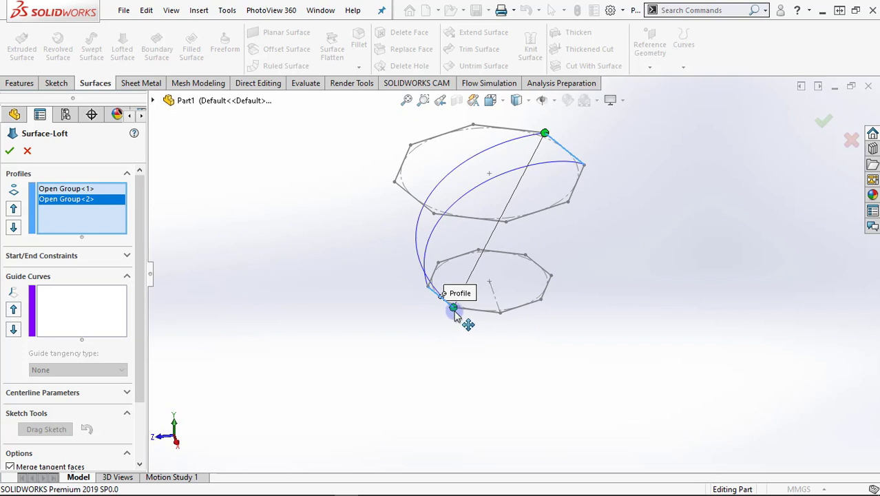
{"action": "left_click_drag", "start_coordinate": [455, 315], "coordinate": [434, 302]}
{"action": "middle_click_drag", "start_coordinate": [421, 346], "coordinate": [396, 314]}
{"action": "left_click", "coordinate": [88, 298]}
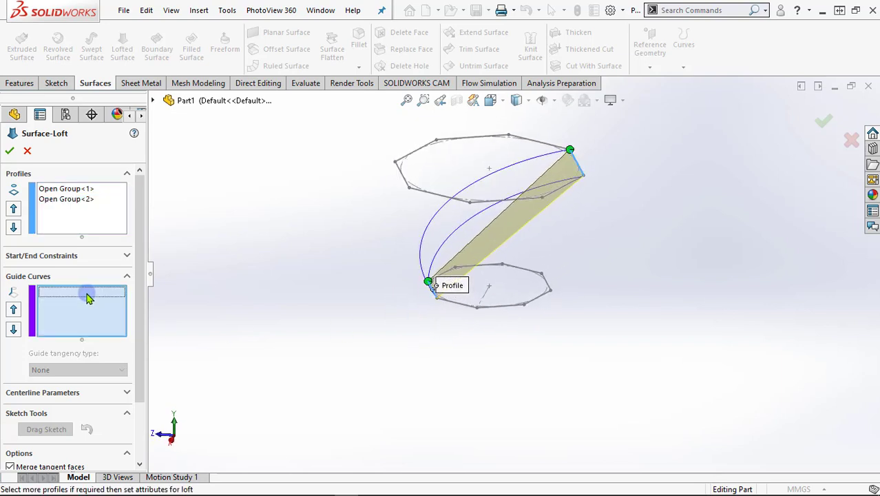
{"action": "right_click", "coordinate": [88, 298]}
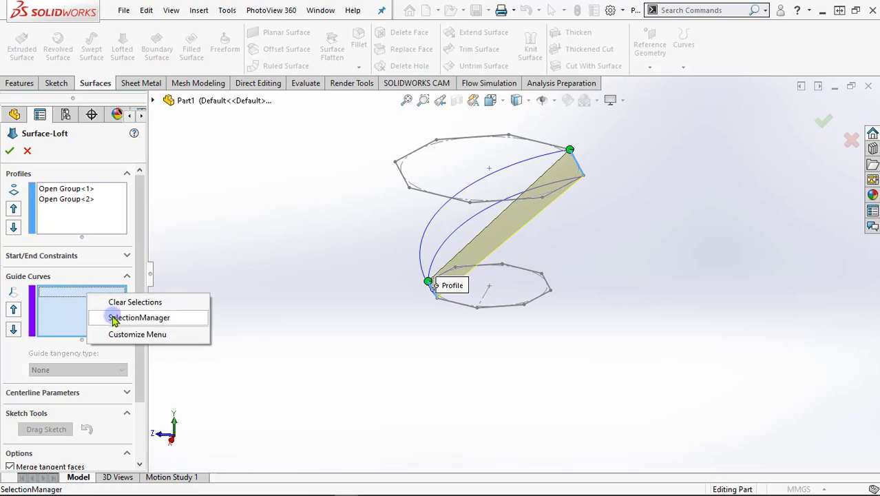
{"action": "left_click", "coordinate": [114, 317]}
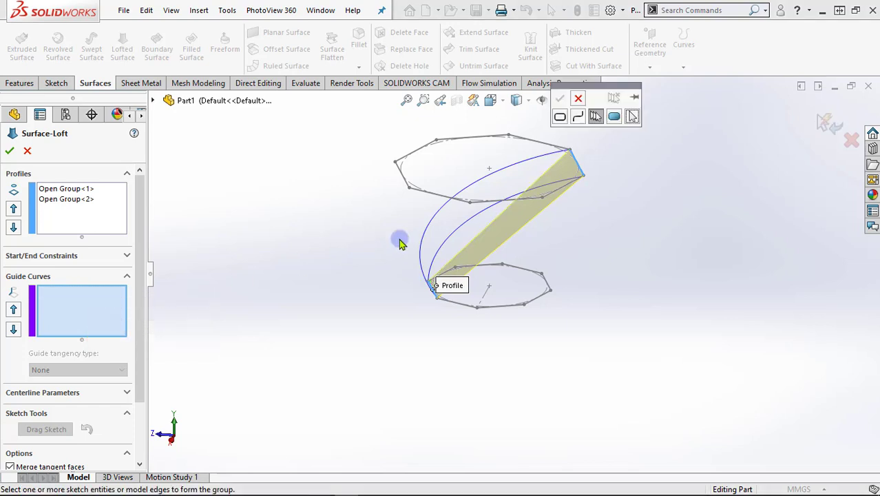
{"action": "left_click", "coordinate": [453, 236]}
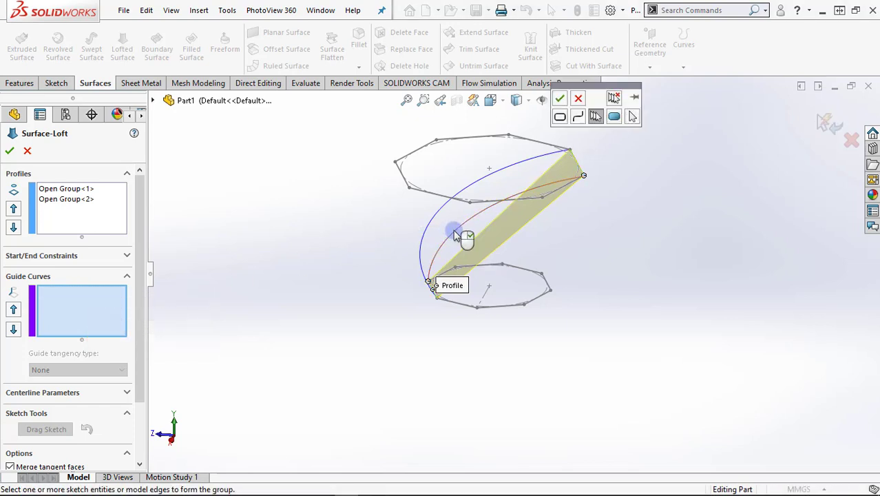
{"action": "left_click", "coordinate": [578, 118]}
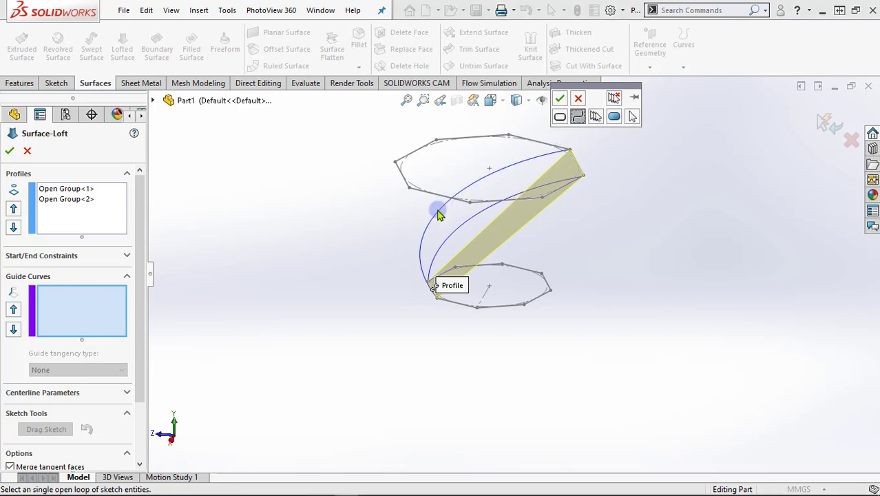
{"action": "left_click", "coordinate": [581, 100]}
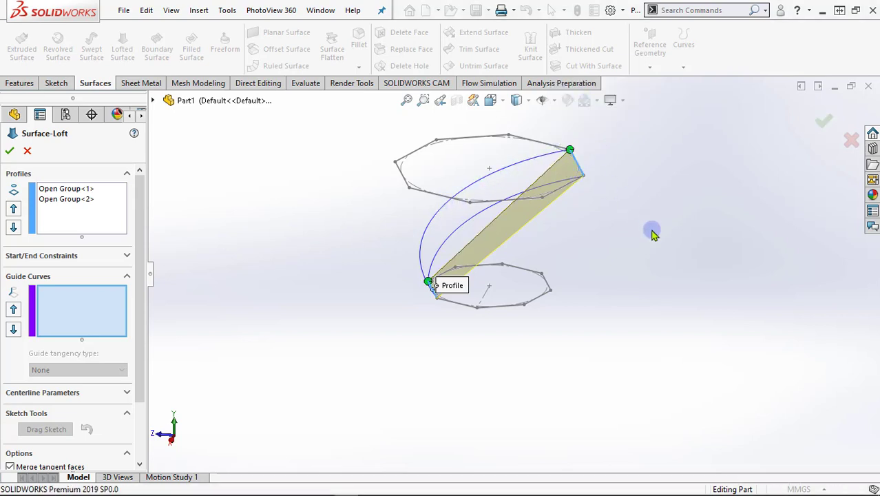
- Select both helices as guide curves for the loft and create the twisted surface
{"action": "left_click", "coordinate": [75, 309]}
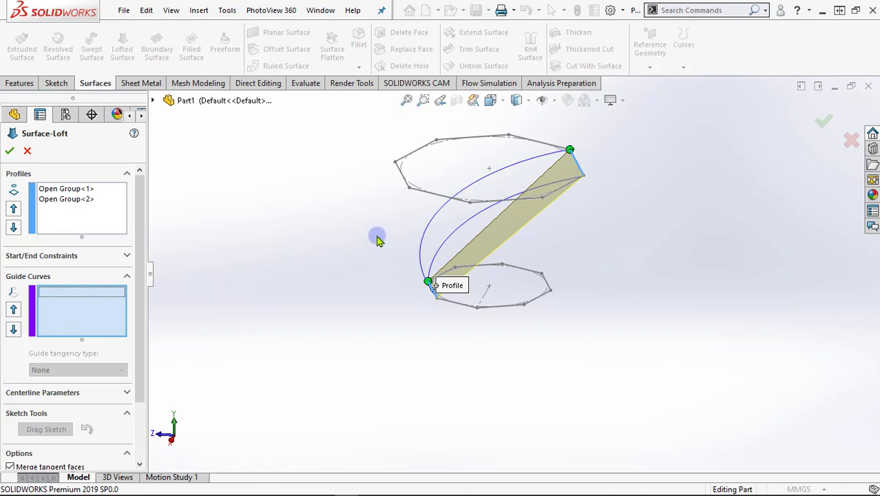
{"action": "left_click", "coordinate": [469, 225]}
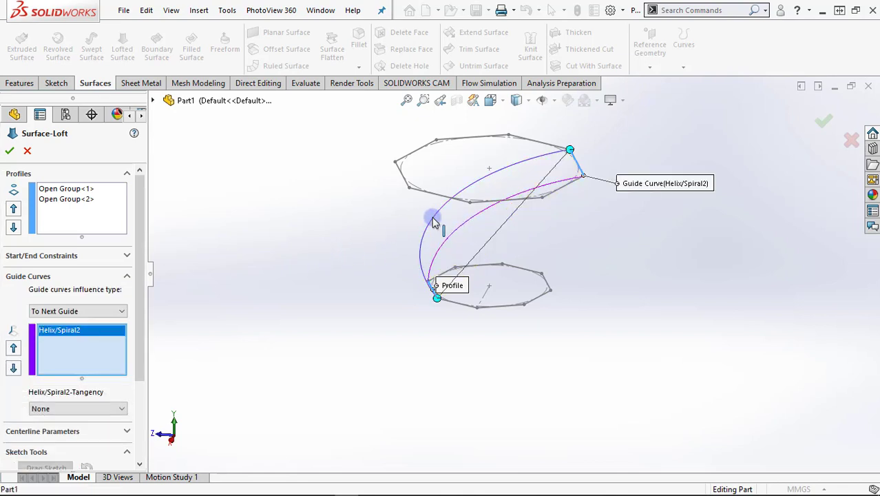
{"action": "left_click", "coordinate": [434, 222]}
{"action": "middle_click_drag", "start_coordinate": [348, 327], "coordinate": [548, 310]}
{"action": "scroll", "coordinate": [144, 308], "scroll_direction": "down", "scroll_amount": 3}
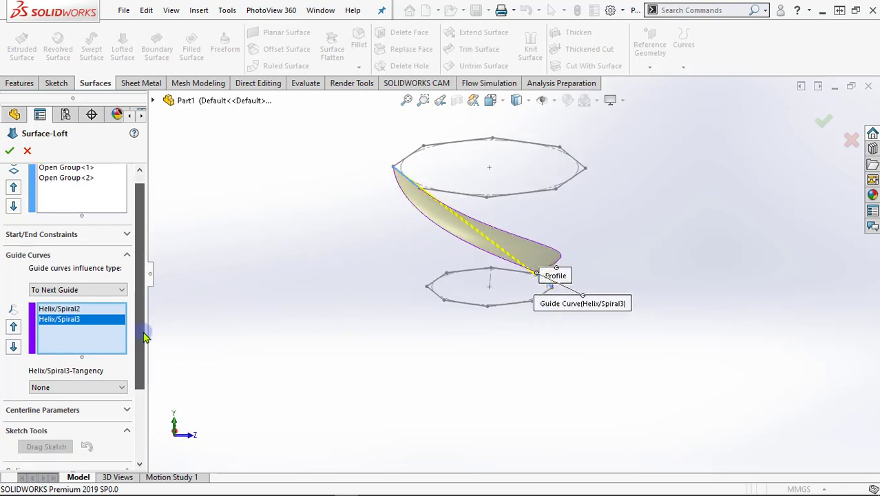
{"action": "scroll", "coordinate": [146, 313], "scroll_direction": "up", "scroll_amount": 3}
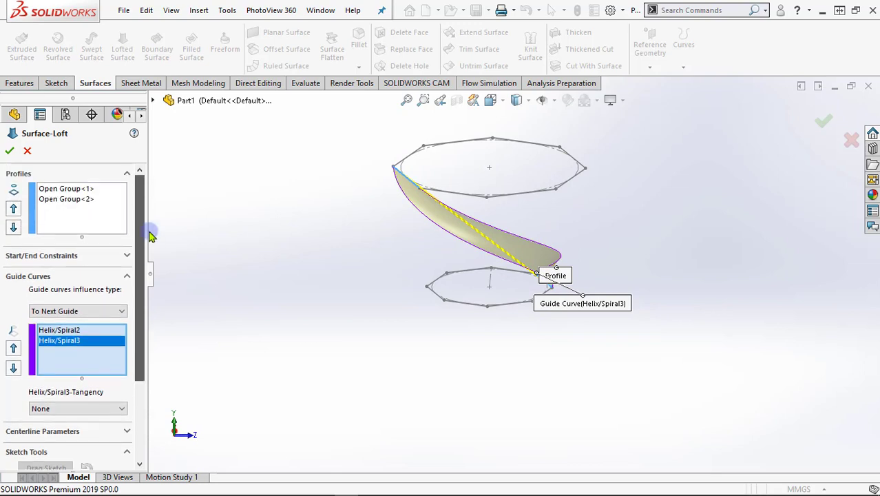
{"action": "left_click", "coordinate": [10, 150]}
- Show Sketch2 so that its vertical centerline is available beside the lofted surface
{"action": "middle_click_drag", "start_coordinate": [352, 261], "coordinate": [390, 305]}
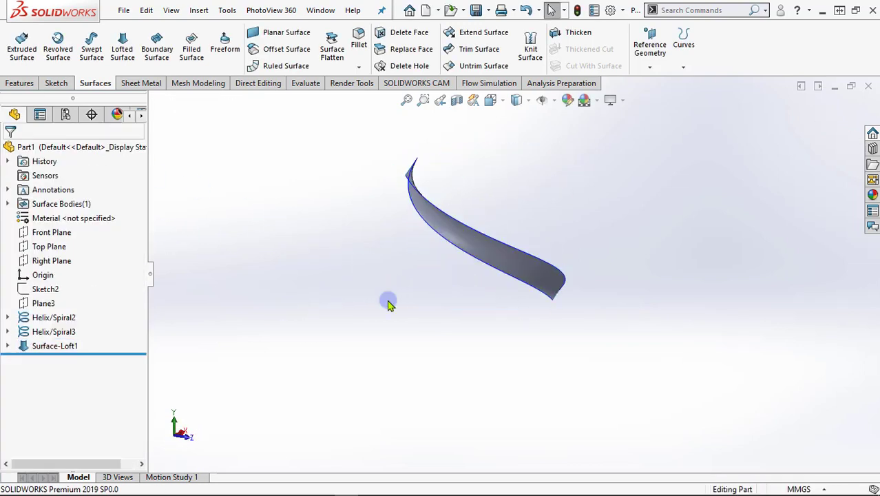
{"action": "left_click", "coordinate": [43, 290]}
{"action": "left_click", "coordinate": [75, 270]}
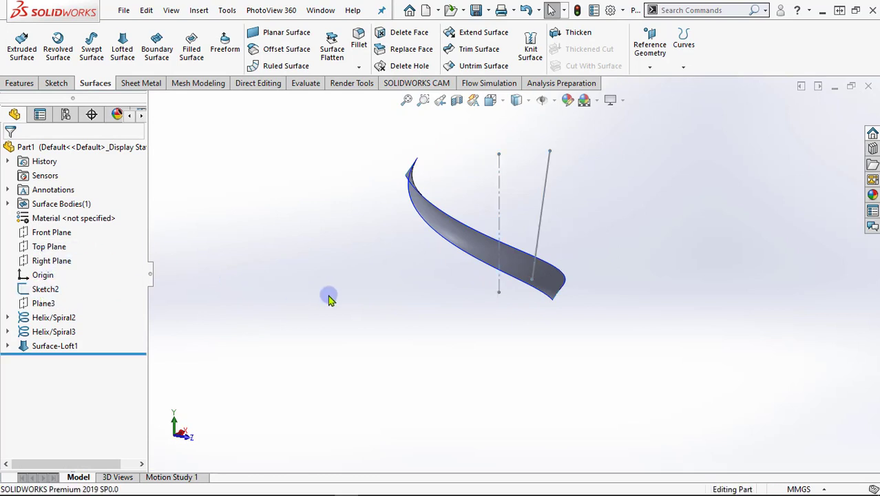
{"action": "mouse_move", "coordinate": [328, 298]}
{"action": "middle_mouse_down"}
{"action": "mouse_move", "coordinate": [380, 328]}
{"action": "mouse_move", "coordinate": [338, 359]}
{"action": "mouse_move", "coordinate": [277, 367]}
{"action": "mouse_move", "coordinate": [376, 294]}
{"action": "mouse_move", "coordinate": [430, 224]}
{"action": "mouse_move", "coordinate": [608, 250]}
{"action": "mouse_move", "coordinate": [516, 323]}
{"action": "middle_mouse_up"}
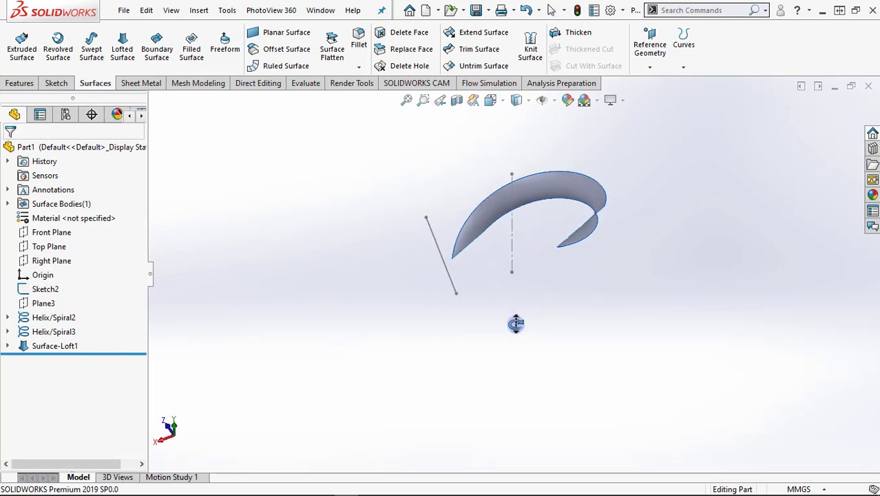
{"action": "scroll", "coordinate": [656, 117], "scroll_direction": "down", "scroll_amount": 2}
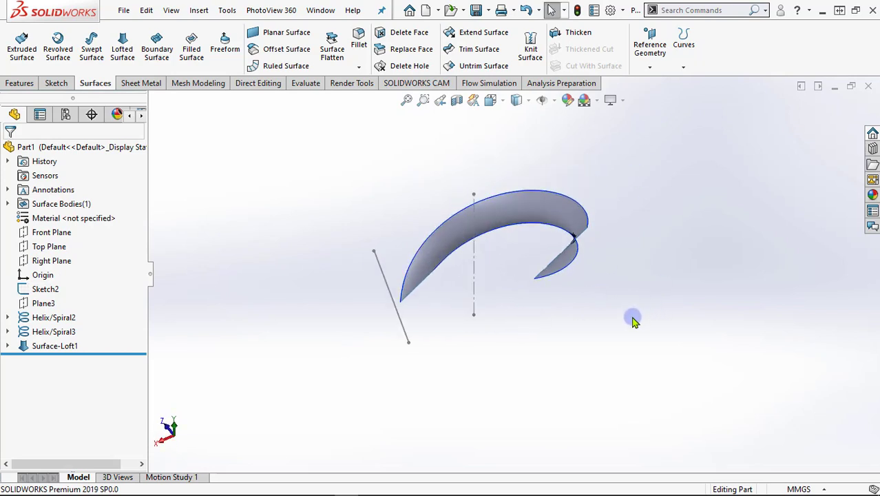
- Create a reference axis along Sketch2's vertical centerline with the One Line/Edge/Axis option
{"action": "left_click", "coordinate": [648, 67]}
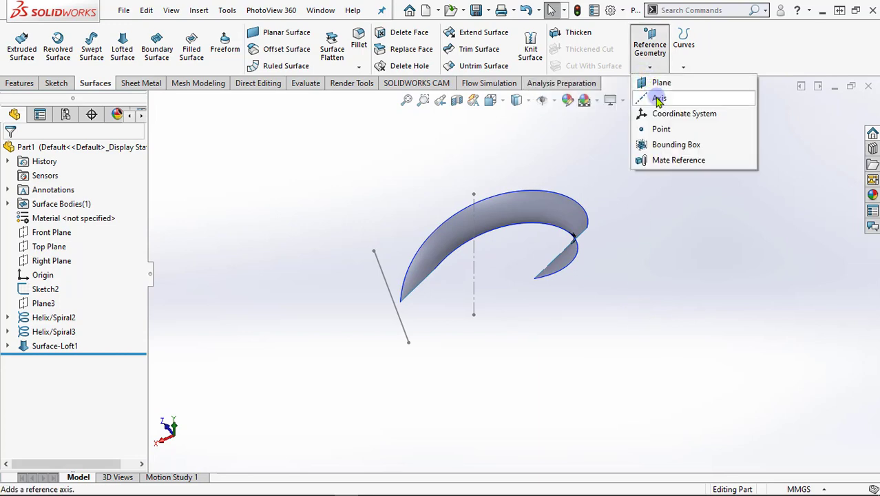
{"action": "left_click", "coordinate": [658, 100]}
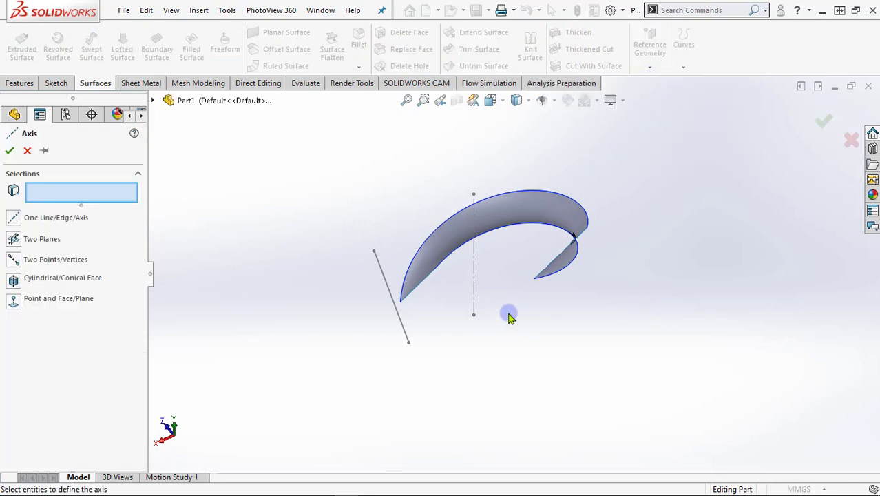
{"action": "left_click", "coordinate": [473, 317]}
{"action": "middle_click_drag", "start_coordinate": [448, 341], "coordinate": [497, 326]}
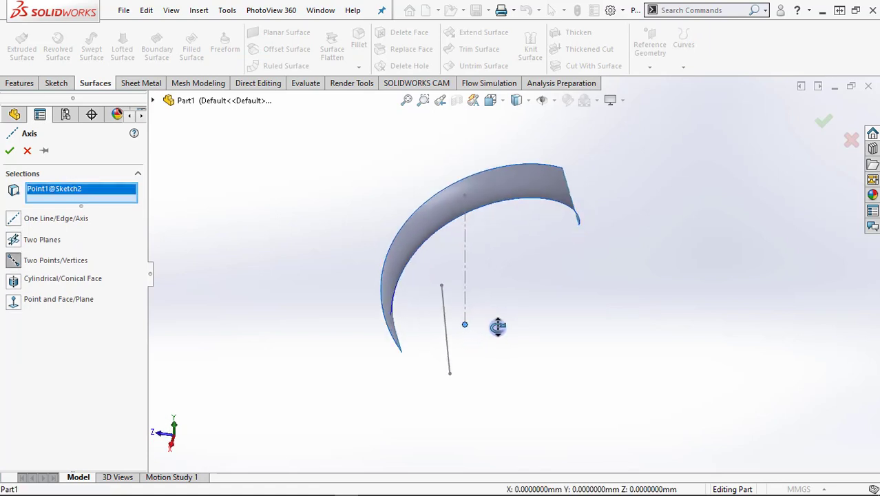
{"action": "left_click", "coordinate": [465, 297]}
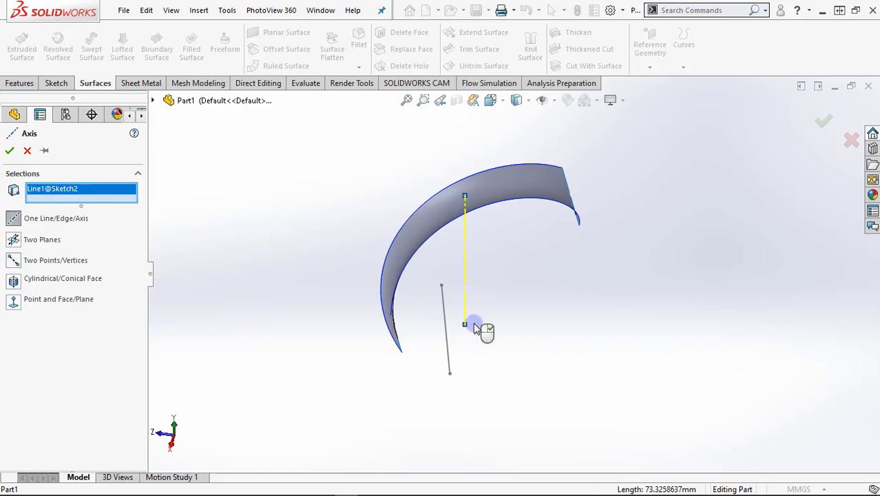
{"action": "left_click", "coordinate": [11, 151]}
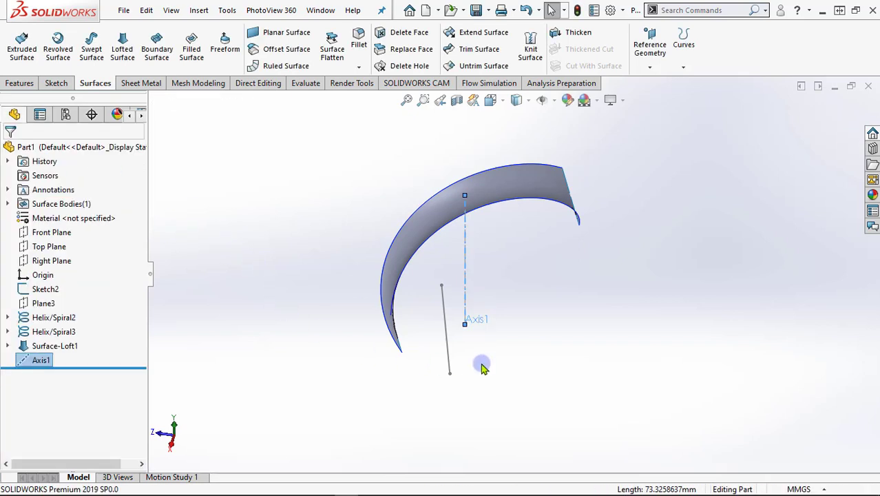
- Create a reference plane parallel to the Top Plane and coincident with the lower endpoint of Sketch2's vertical centerline
{"action": "mouse_move", "coordinate": [512, 360]}
{"action": "middle_mouse_down"}
{"action": "mouse_move", "coordinate": [467, 353]}
{"action": "mouse_move", "coordinate": [548, 369]}
{"action": "middle_mouse_up"}
{"action": "mouse_move", "coordinate": [320, 364]}
{"action": "middle_mouse_down"}
{"action": "mouse_move", "coordinate": [314, 380]}
{"action": "mouse_move", "coordinate": [363, 400]}
{"action": "mouse_move", "coordinate": [390, 385]}
{"action": "middle_mouse_up"}
{"action": "key", "text": "Escape"}
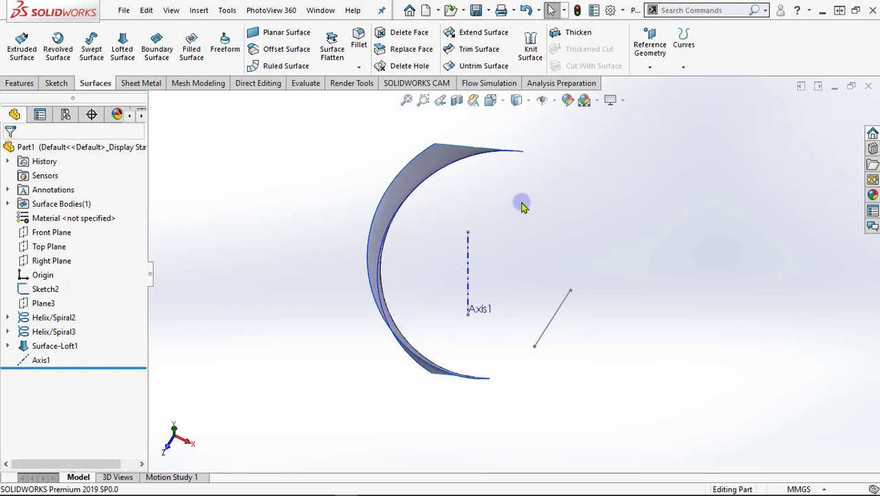
{"action": "left_click", "coordinate": [651, 67]}
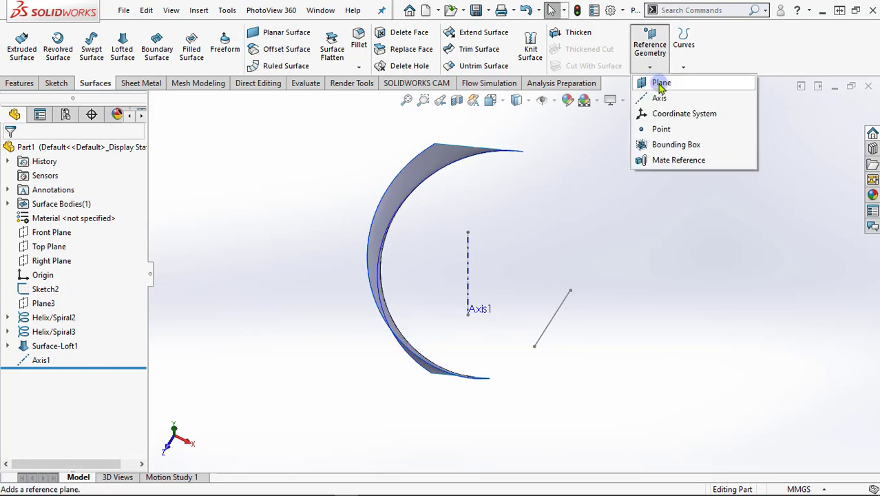
{"action": "left_click", "coordinate": [659, 81]}
{"action": "scroll", "coordinate": [493, 352], "scroll_direction": "down", "scroll_amount": 2}
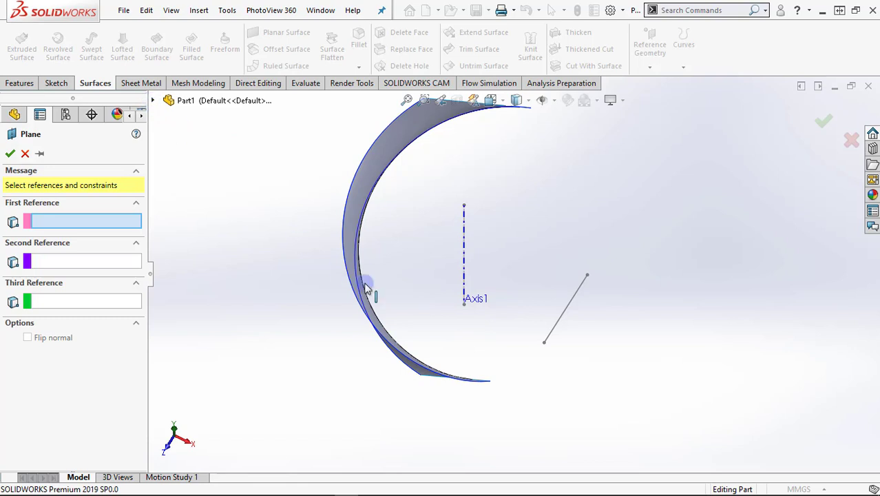
{"action": "left_click", "coordinate": [465, 306]}
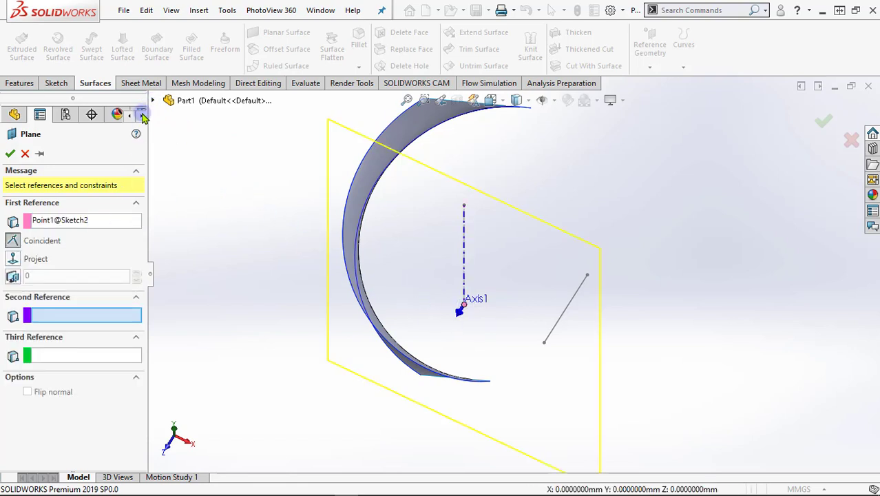
{"action": "left_click", "coordinate": [153, 100]}
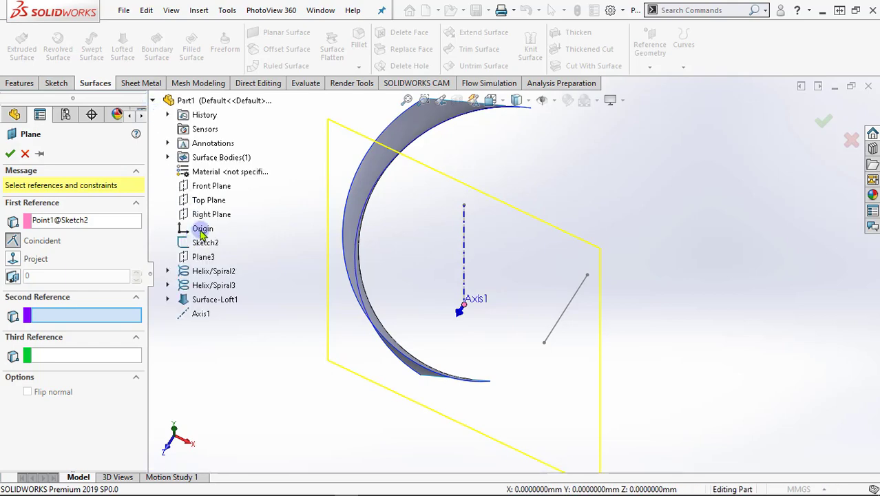
{"action": "left_click", "coordinate": [208, 200]}
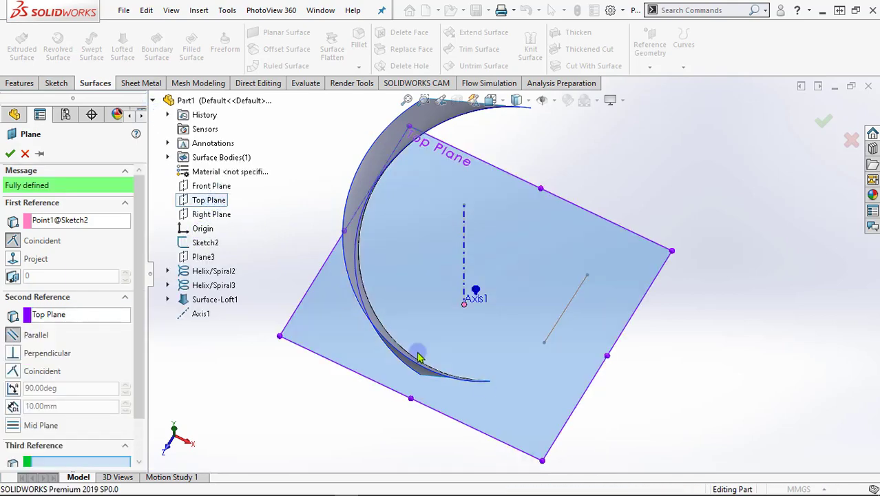
{"action": "middle_click_drag", "start_coordinate": [417, 353], "coordinate": [472, 314]}
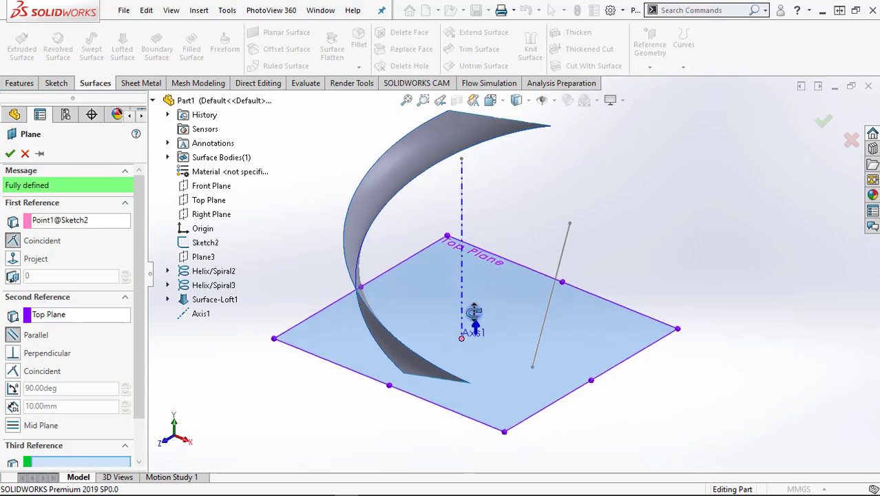
{"action": "left_click", "coordinate": [17, 153]}
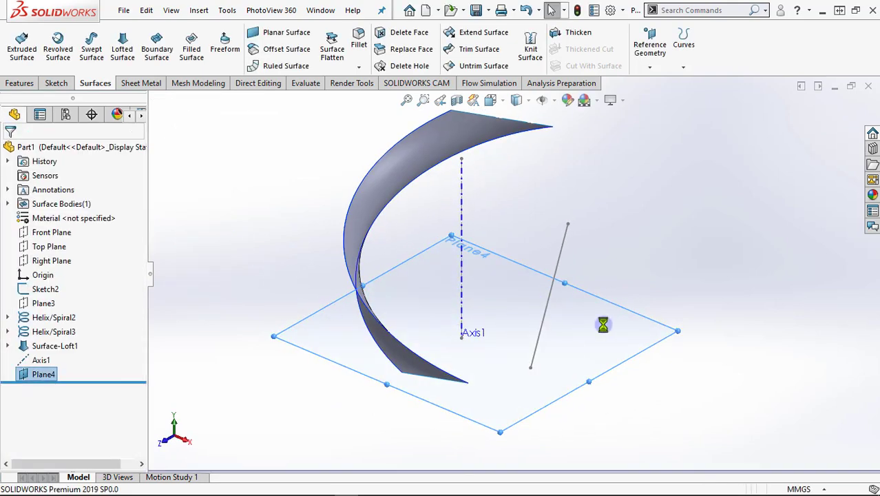
{"action": "scroll", "coordinate": [620, 334], "scroll_direction": "up", "scroll_amount": 2}
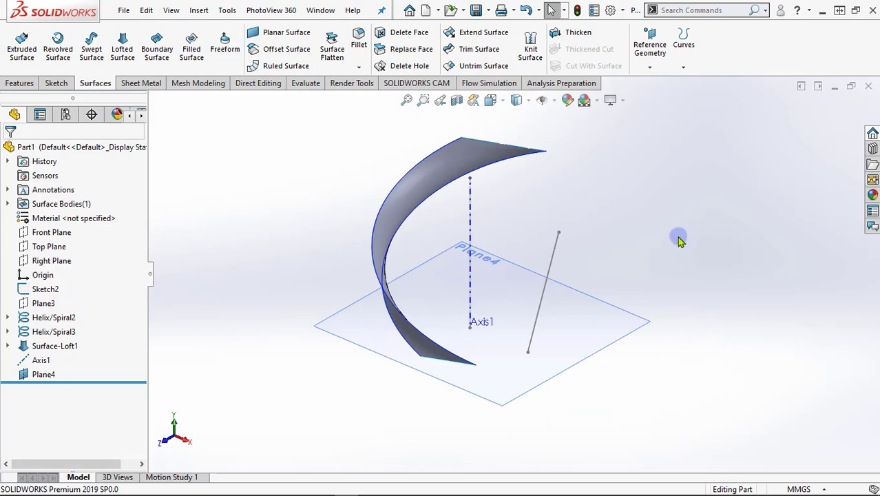
- Set up a circular pattern about Sketch2's vertical centerline with 8 equally spaced instances over 360 degrees
{"action": "left_click", "coordinate": [20, 82]}
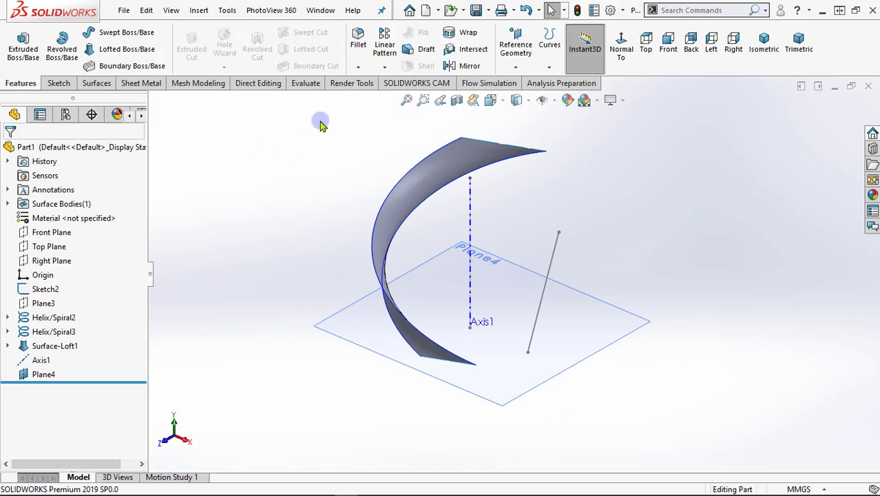
{"action": "left_click", "coordinate": [384, 67]}
{"action": "left_click", "coordinate": [402, 100]}
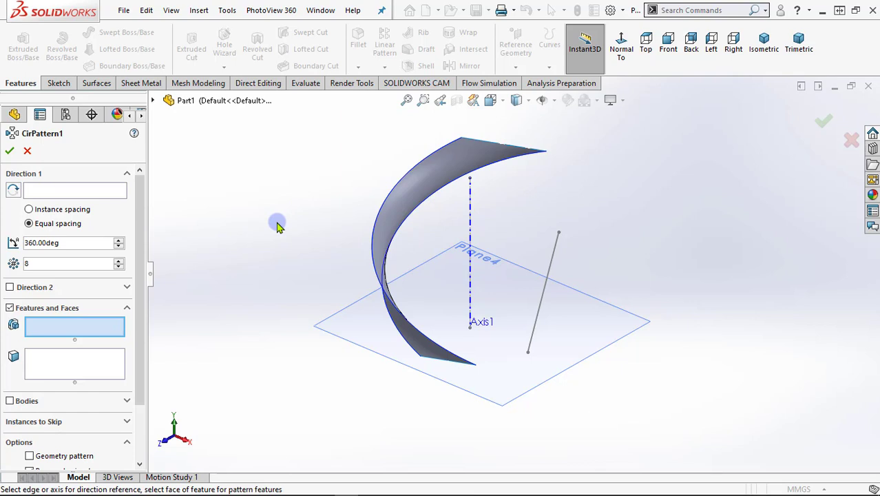
{"action": "left_click", "coordinate": [78, 196]}
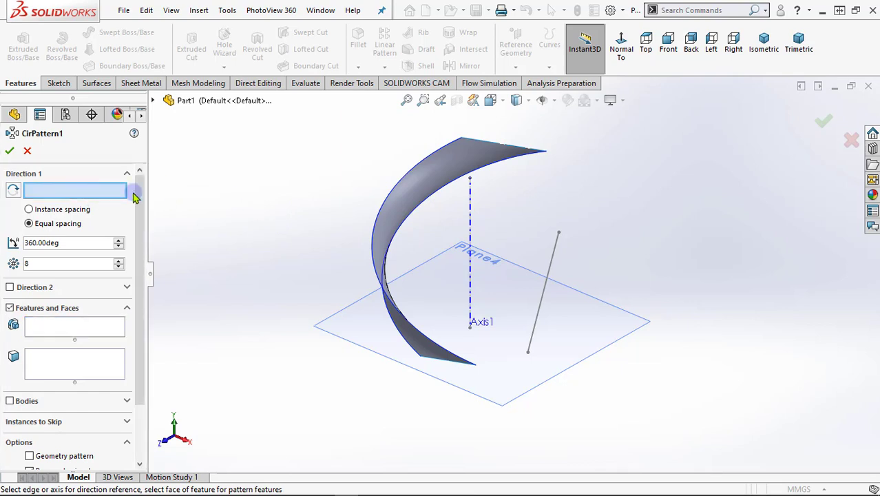
{"action": "left_click", "coordinate": [471, 288]}
{"action": "middle_click_drag", "start_coordinate": [313, 317], "coordinate": [403, 327]}
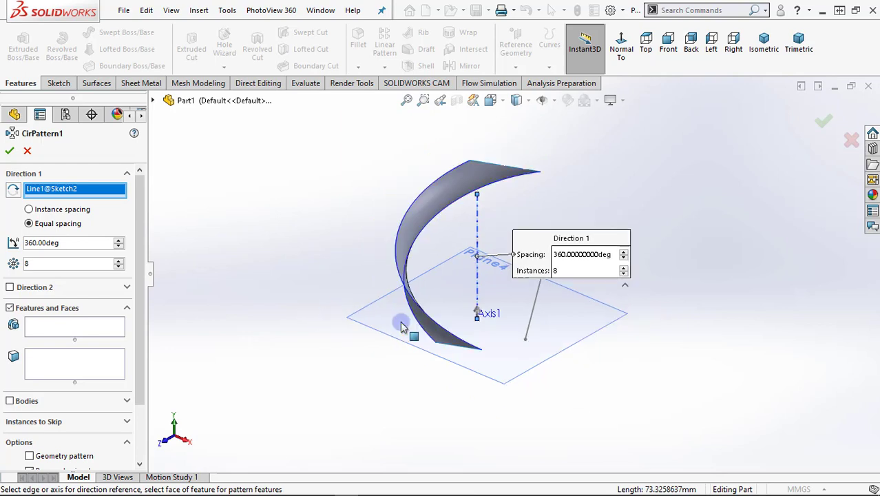
{"action": "middle_click_drag", "start_coordinate": [382, 363], "coordinate": [338, 366]}
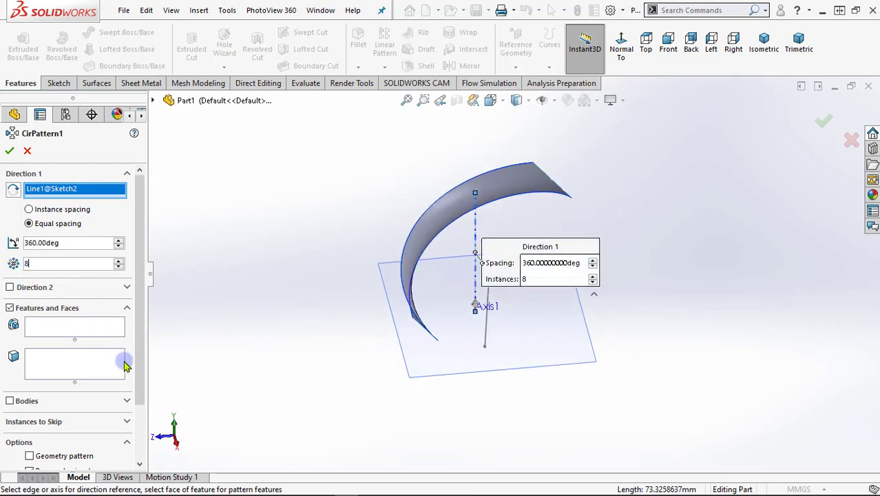
- Switch the circular pattern from features to bodies, choose the lofted surface body and create the pattern
{"action": "left_click", "coordinate": [73, 327]}
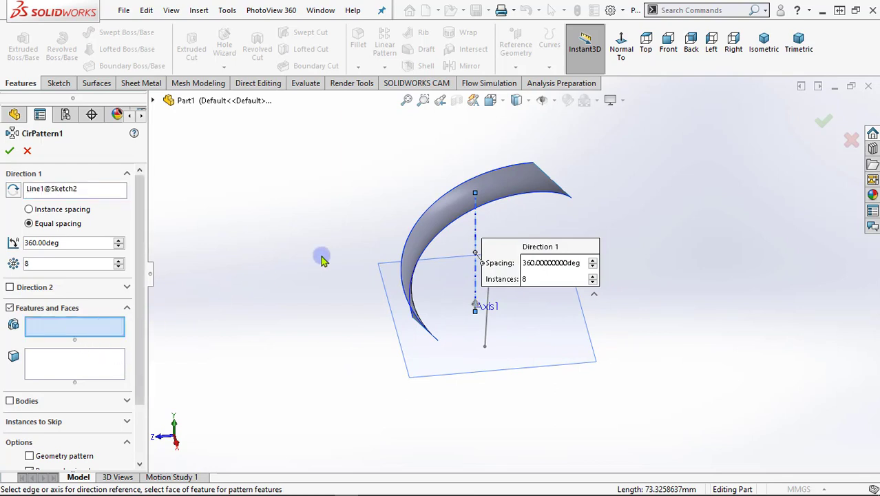
{"action": "left_click", "coordinate": [10, 401]}
{"action": "scroll", "coordinate": [139, 383], "scroll_direction": "down", "scroll_amount": 1}
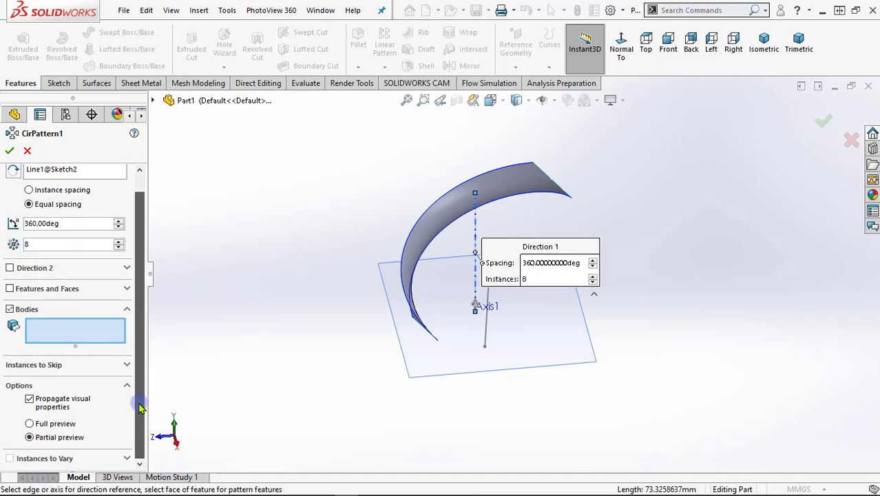
{"action": "left_click", "coordinate": [416, 251]}
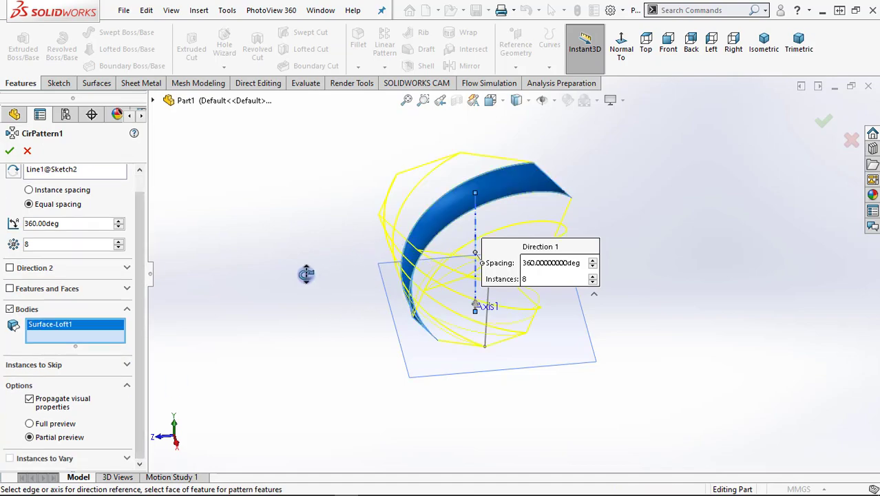
{"action": "middle_click_drag", "start_coordinate": [305, 271], "coordinate": [344, 296]}
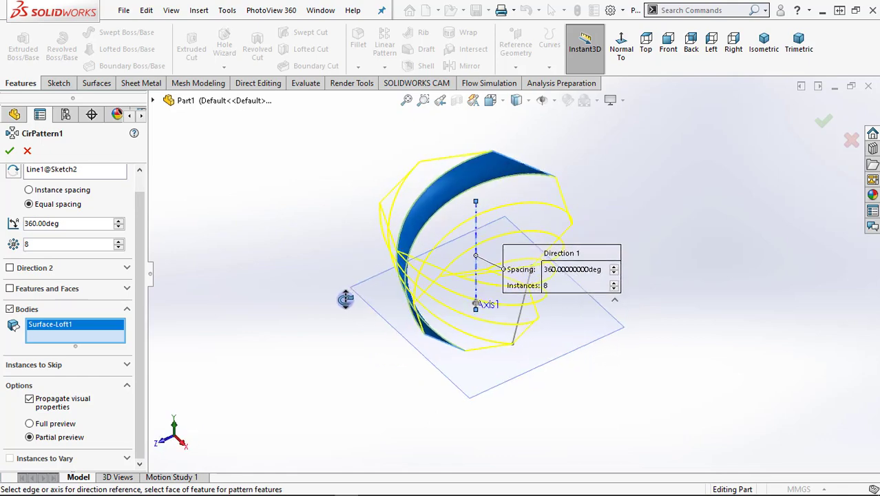
{"action": "left_click", "coordinate": [11, 151]}
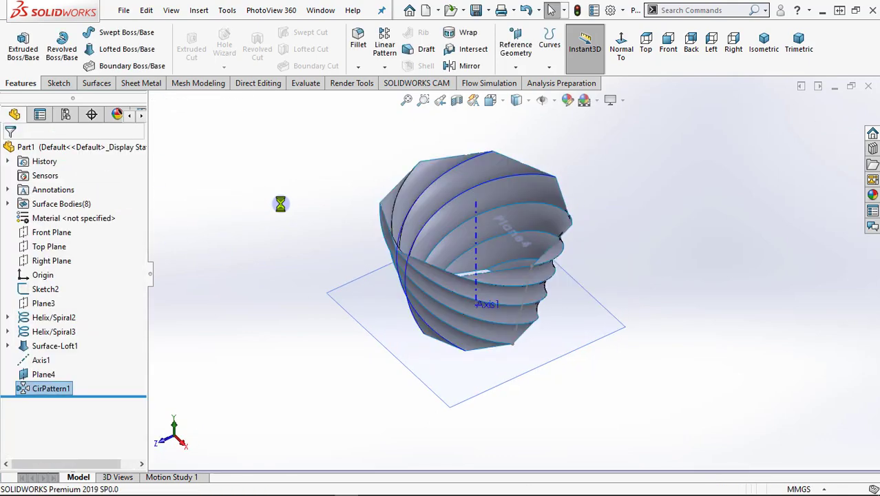
- Hide Plane4, Sketch2 and Axis1 so that only the patterned surfaces and helices remain displayed
{"action": "middle_click_drag", "start_coordinate": [384, 342], "coordinate": [403, 285]}
{"action": "scroll", "coordinate": [403, 284], "scroll_direction": "up", "scroll_amount": 3}
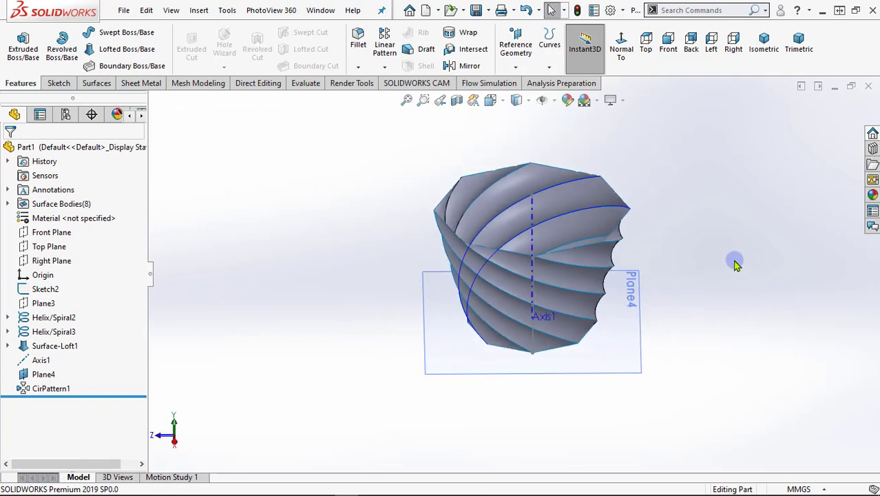
{"action": "left_click", "coordinate": [637, 342]}
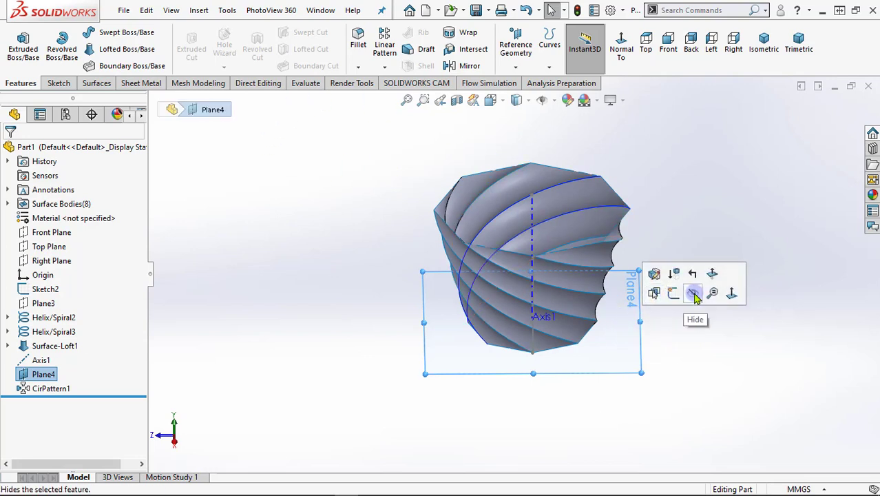
{"action": "left_click", "coordinate": [691, 294]}
{"action": "middle_click_drag", "start_coordinate": [693, 340], "coordinate": [658, 306]}
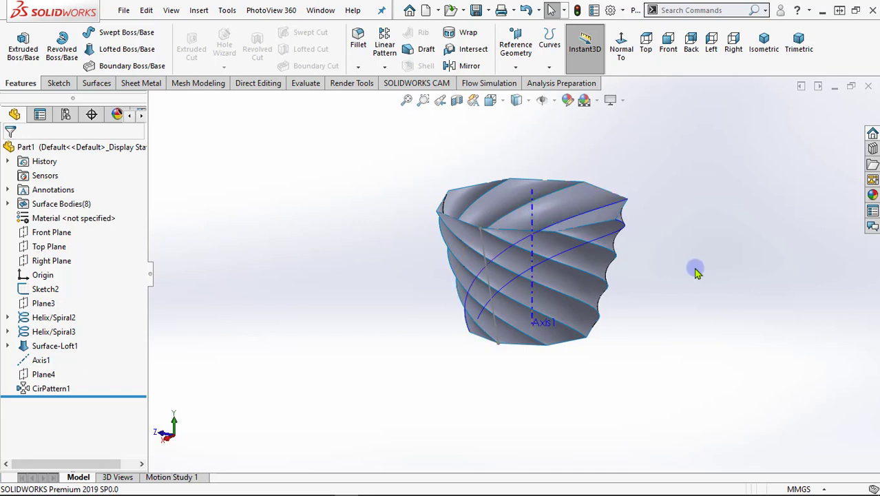
{"action": "left_click", "coordinate": [500, 337]}
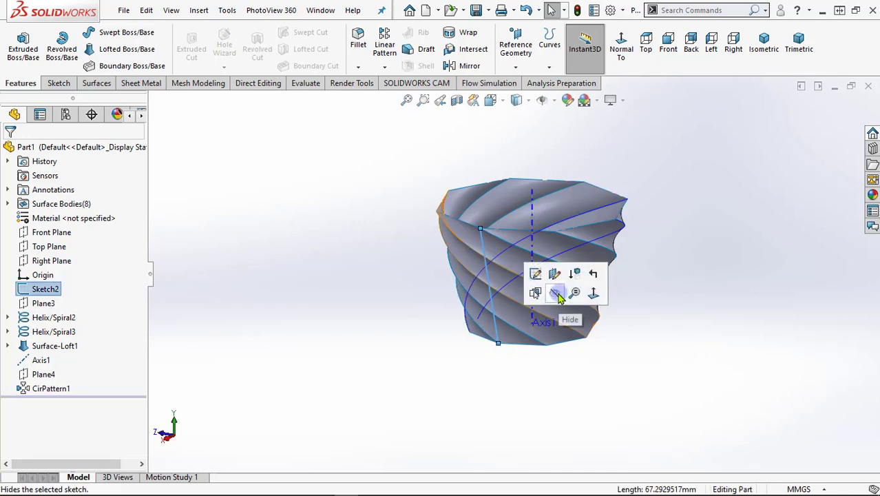
{"action": "left_click", "coordinate": [558, 295]}
{"action": "left_click", "coordinate": [533, 222]}
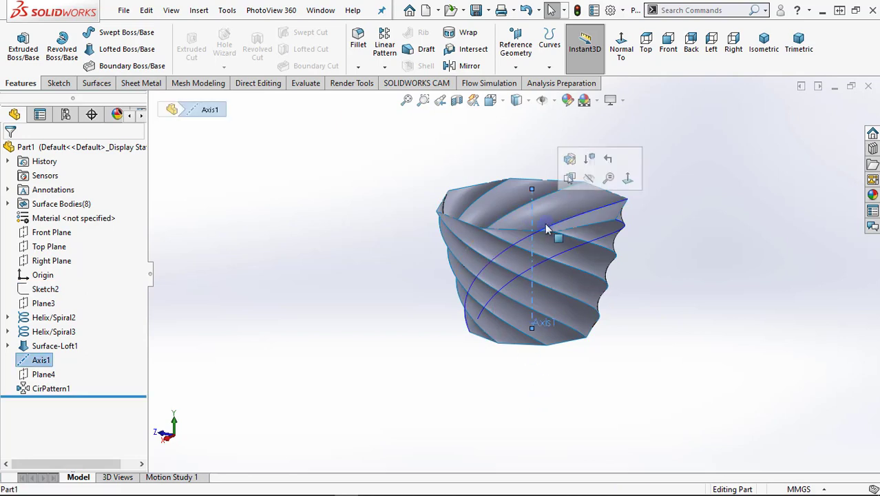
{"action": "left_click", "coordinate": [590, 180]}
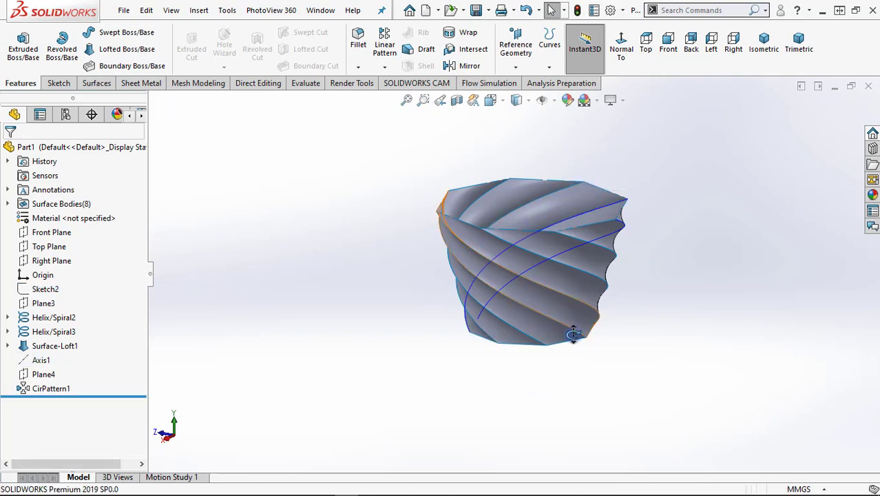
- Close the upper octagonal opening with a planar surface bounded by its eight rim edges
{"action": "middle_click_drag", "start_coordinate": [570, 329], "coordinate": [631, 366]}
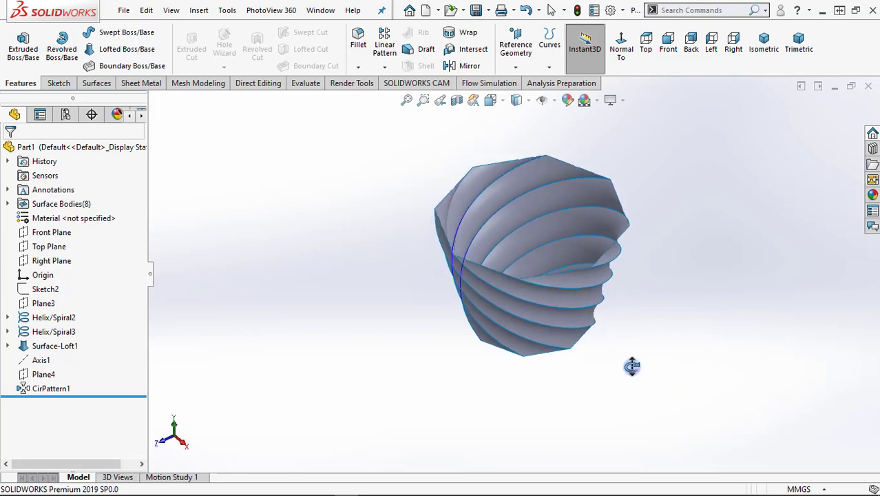
{"action": "scroll", "coordinate": [650, 232], "scroll_direction": "down", "scroll_amount": 1}
{"action": "scroll", "coordinate": [639, 238], "scroll_direction": "up", "scroll_amount": 1}
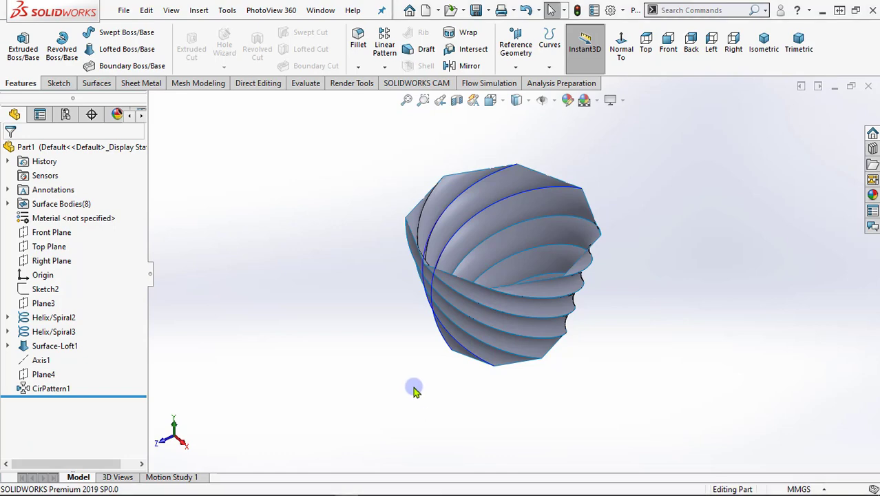
{"action": "middle_click_drag", "start_coordinate": [414, 387], "coordinate": [295, 215]}
{"action": "left_click", "coordinate": [95, 82]}
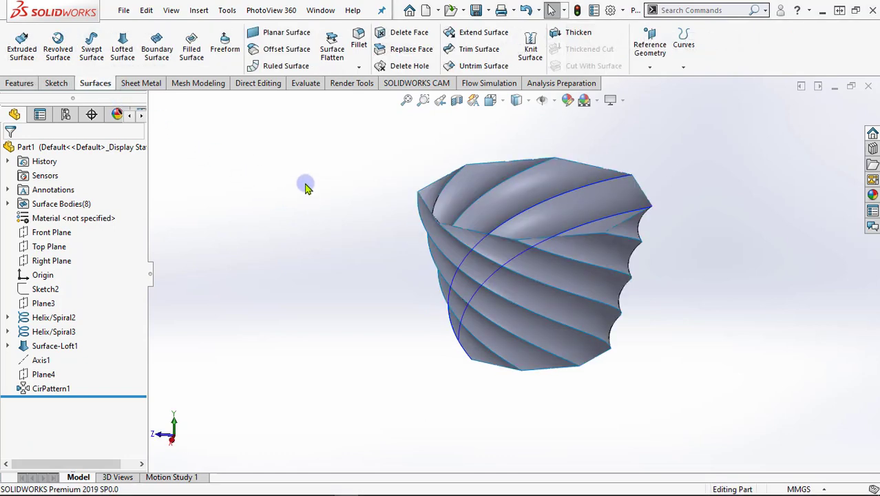
{"action": "left_click", "coordinate": [286, 33]}
{"action": "scroll", "coordinate": [701, 149], "scroll_direction": "down", "scroll_amount": 1}
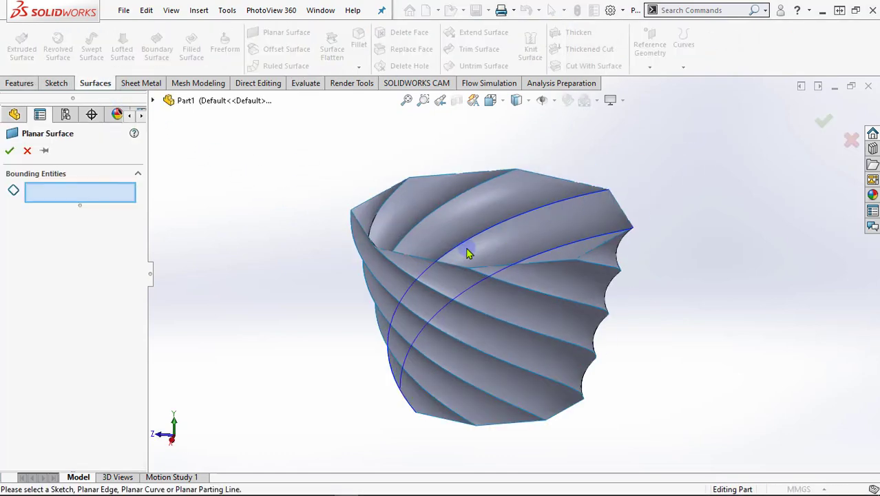
{"action": "left_click", "coordinate": [422, 263]}
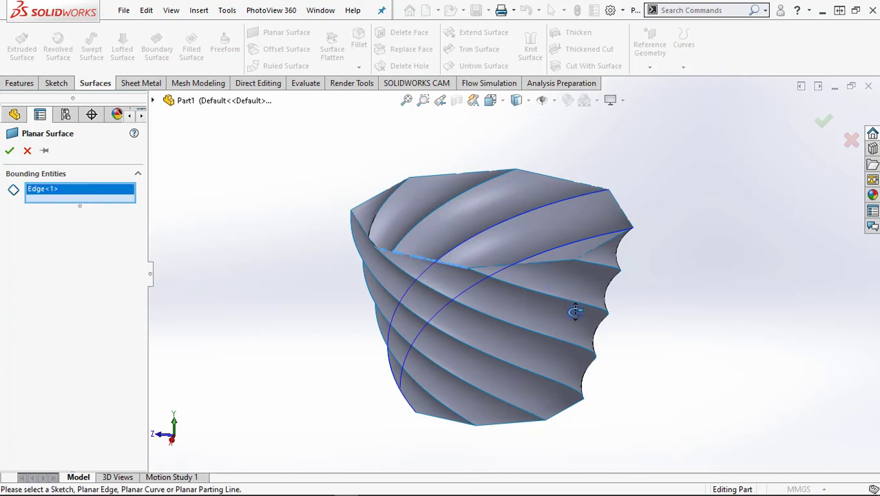
{"action": "mouse_move", "coordinate": [575, 311]}
{"action": "middle_mouse_down"}
{"action": "mouse_move", "coordinate": [621, 360]}
{"action": "mouse_move", "coordinate": [581, 324]}
{"action": "middle_mouse_up"}
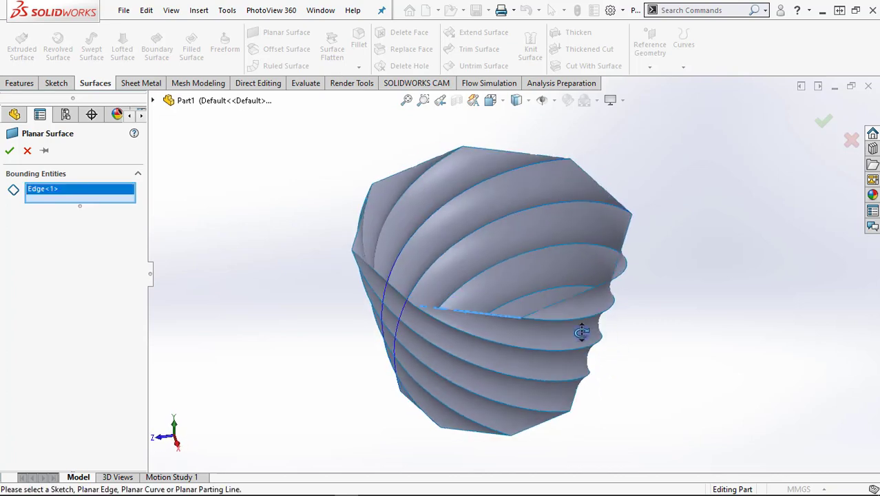
{"action": "left_click", "coordinate": [574, 294]}
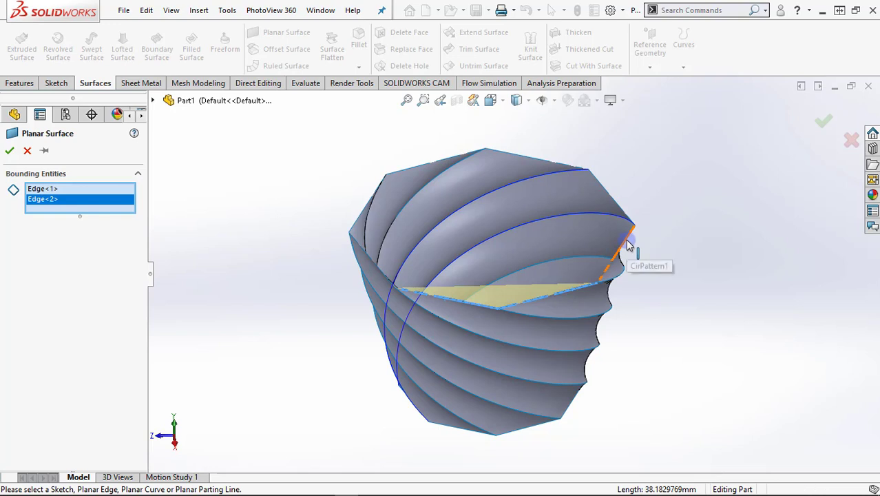
{"action": "left_click", "coordinate": [627, 246]}
{"action": "left_click", "coordinate": [602, 183]}
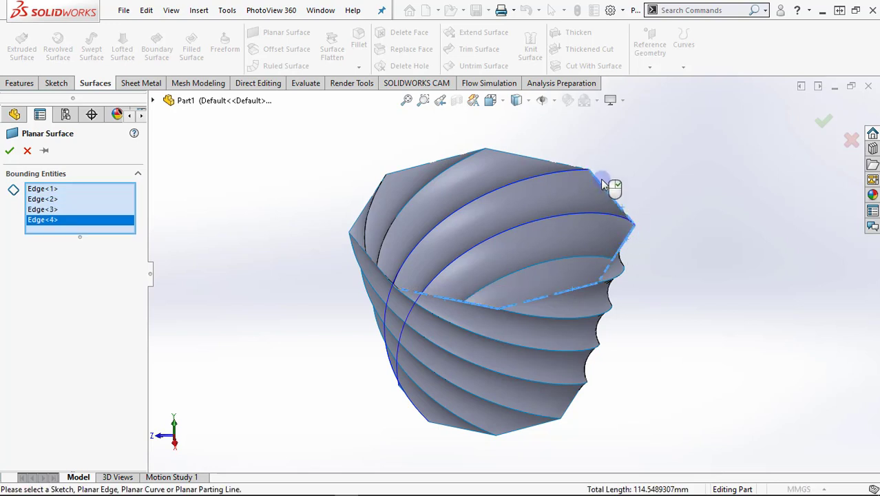
{"action": "left_click", "coordinate": [563, 164]}
{"action": "left_click", "coordinate": [428, 162]}
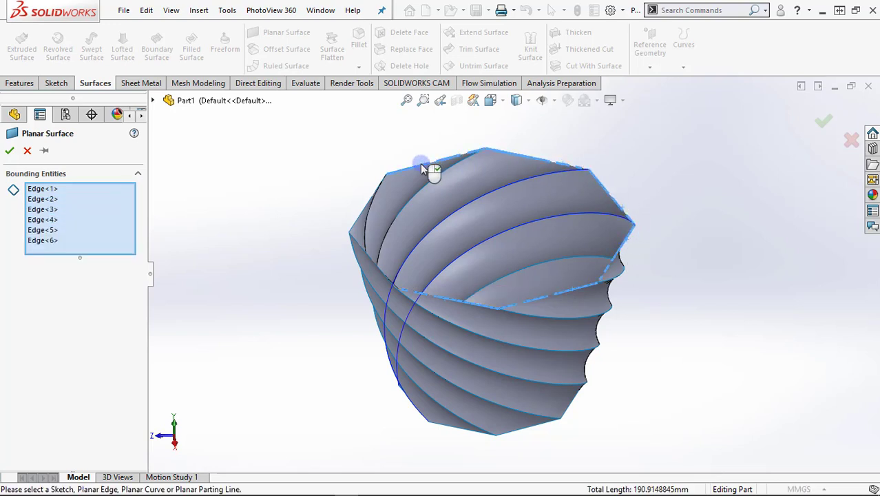
{"action": "left_click", "coordinate": [358, 218]}
{"action": "left_click", "coordinate": [356, 246]}
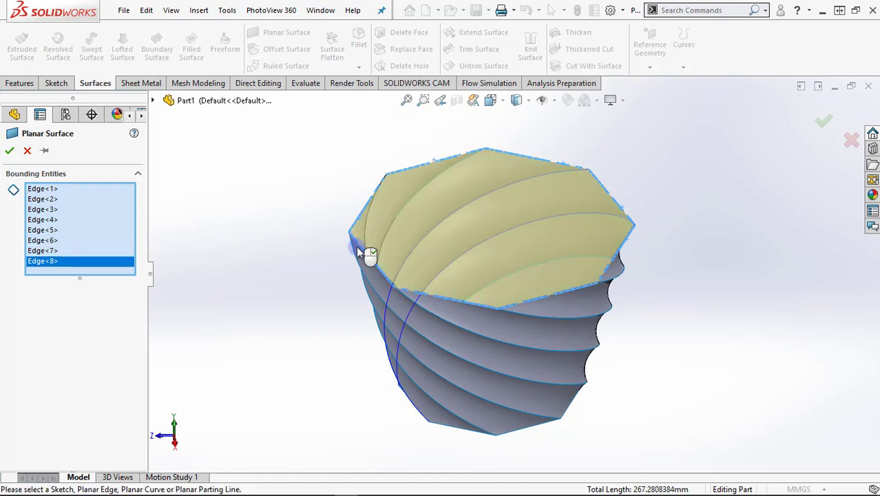
{"action": "left_click", "coordinate": [8, 156]}
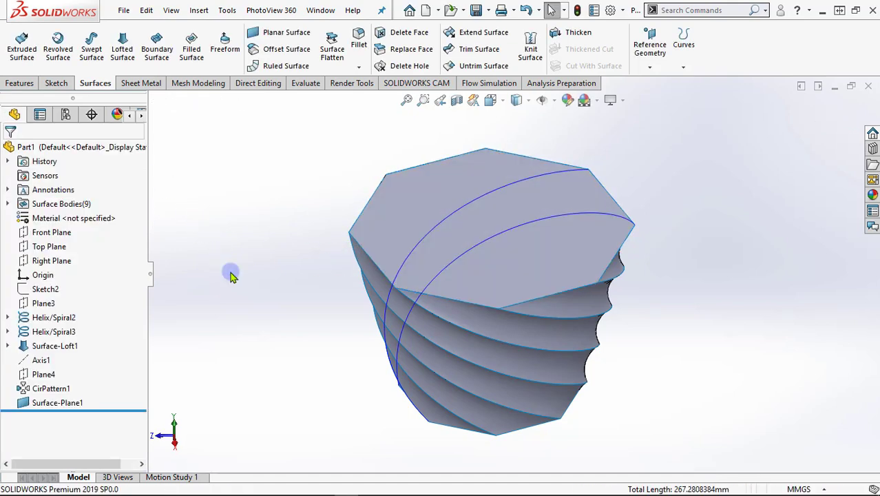
- Close the lower octagonal opening with a planar surface bounded by its eight edges
{"action": "middle_click_drag", "start_coordinate": [290, 334], "coordinate": [590, 431]}
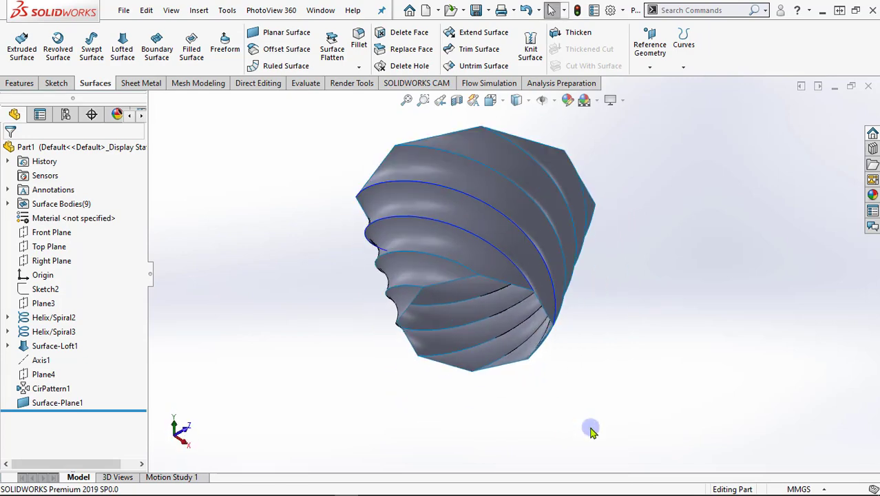
{"action": "left_click", "coordinate": [285, 32]}
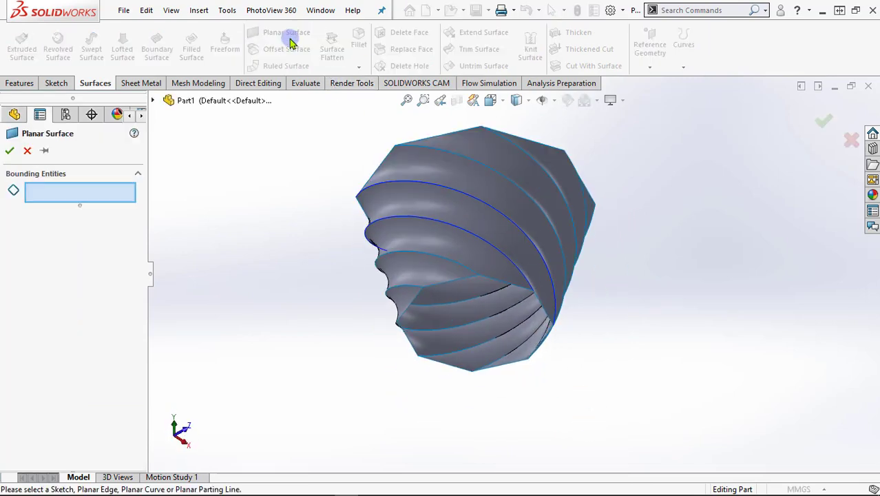
{"action": "left_click", "coordinate": [452, 367]}
{"action": "left_click", "coordinate": [503, 372]}
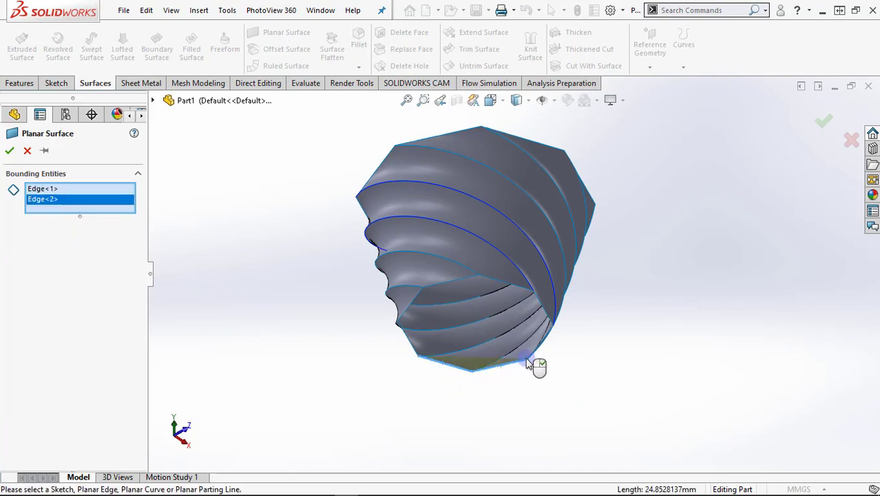
{"action": "middle_click_drag", "start_coordinate": [564, 397], "coordinate": [647, 417]}
{"action": "left_click", "coordinate": [464, 369]}
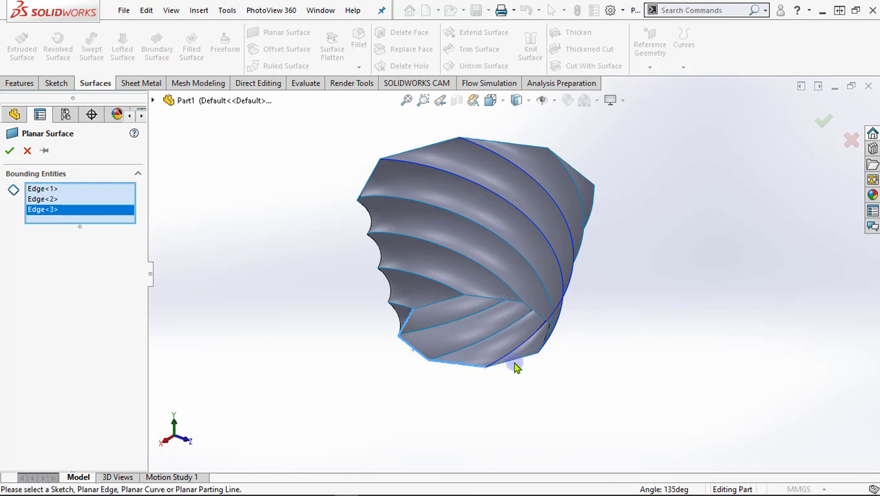
{"action": "left_click", "coordinate": [520, 365]}
{"action": "middle_click_drag", "start_coordinate": [593, 385], "coordinate": [516, 412]}
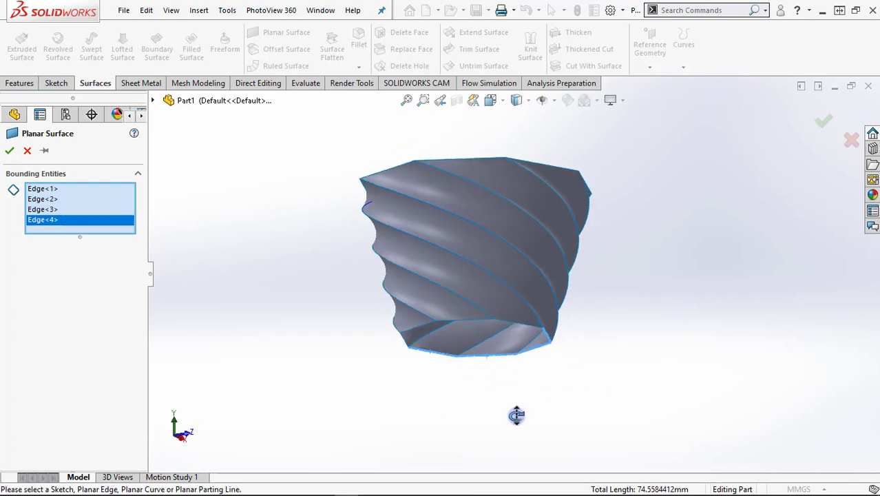
{"action": "left_click", "coordinate": [523, 327]}
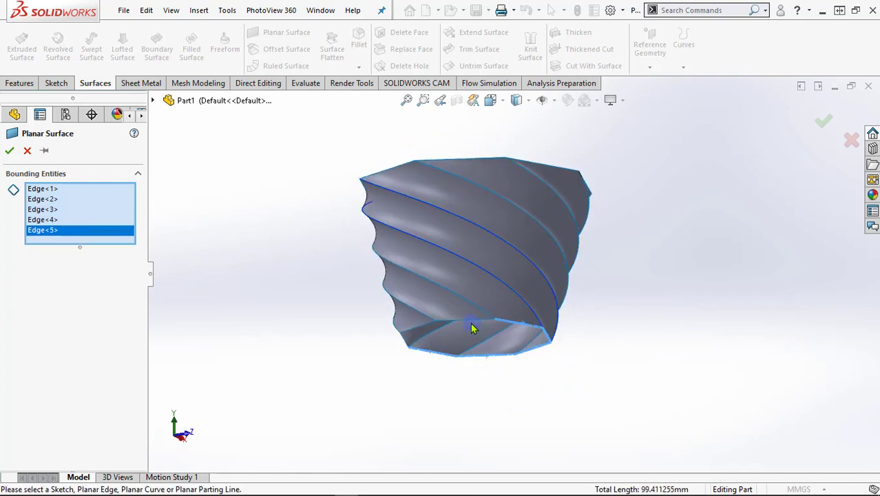
{"action": "left_click", "coordinate": [472, 324]}
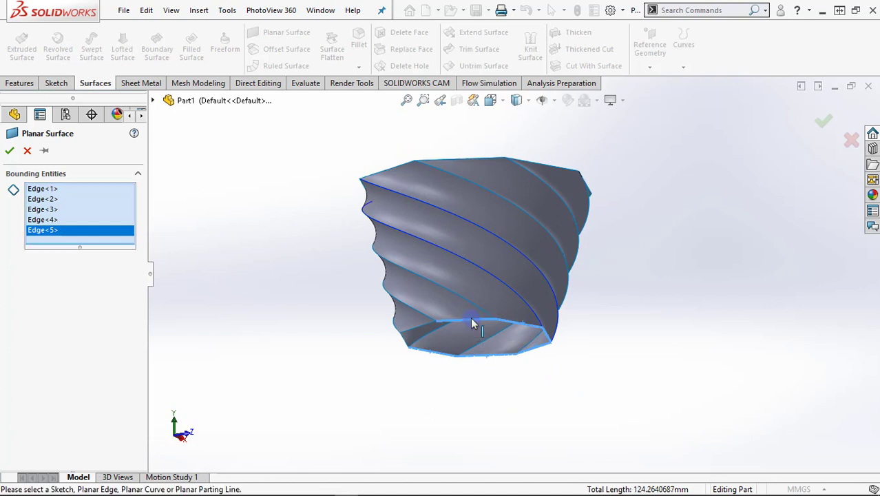
{"action": "left_click", "coordinate": [413, 332]}
{"action": "middle_click_drag", "start_coordinate": [419, 369], "coordinate": [451, 351]}
{"action": "left_click", "coordinate": [410, 319]}
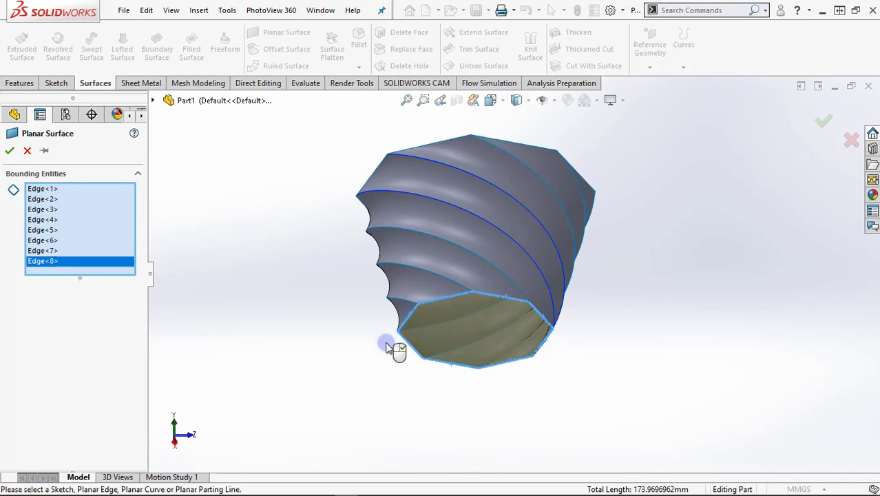
{"action": "left_click", "coordinate": [11, 152]}
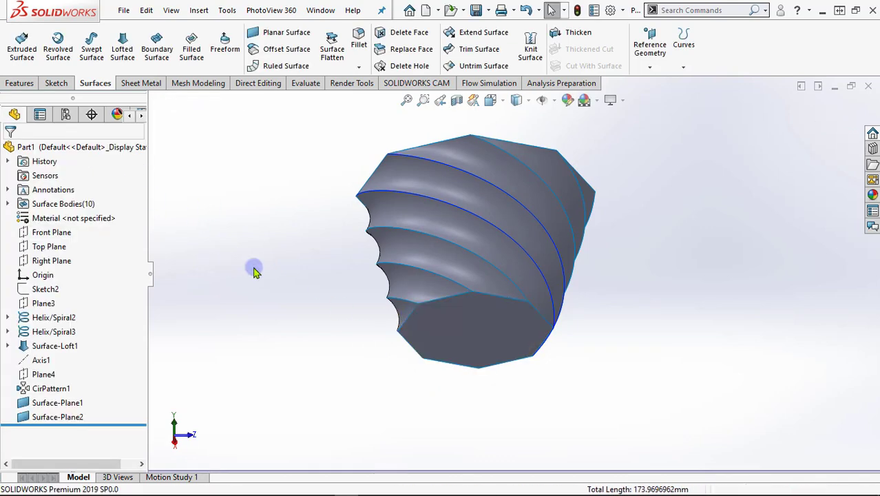
- Knit the lofted surface, its seven patterned copies and both planar surfaces into one body with Create solid enabled
{"action": "middle_click_drag", "start_coordinate": [251, 265], "coordinate": [353, 316]}
{"action": "middle_click_drag", "start_coordinate": [351, 259], "coordinate": [362, 387]}
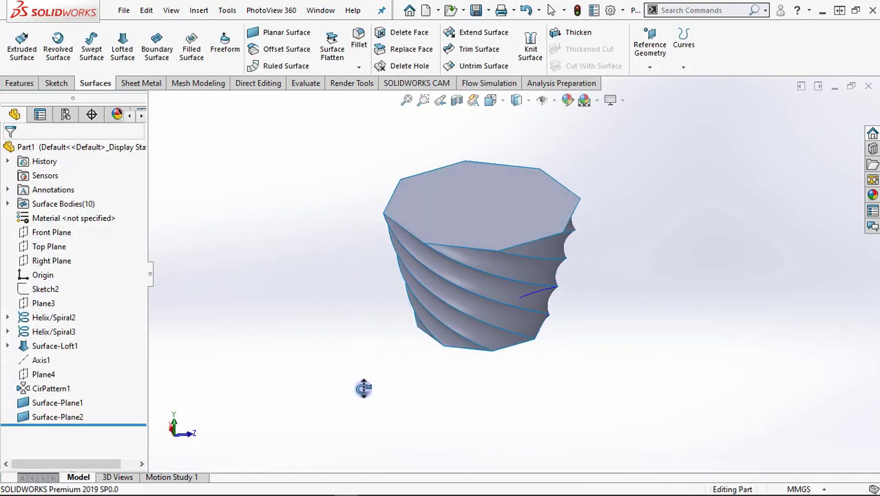
{"action": "middle_click_drag", "start_coordinate": [364, 267], "coordinate": [396, 368]}
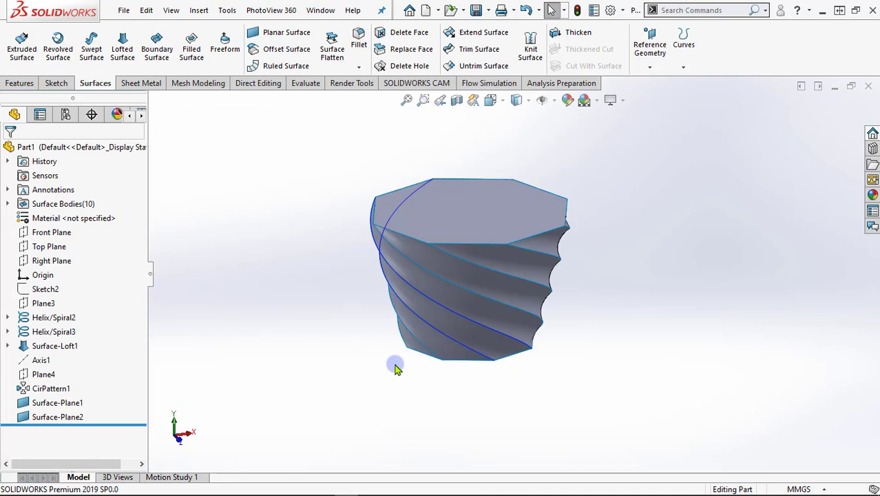
{"action": "left_click", "coordinate": [530, 47]}
{"action": "left_click_drag", "start_coordinate": [456, 290], "coordinate": [627, 407]}
{"action": "mouse_move", "coordinate": [603, 411]}
{"action": "middle_mouse_down"}
{"action": "mouse_move", "coordinate": [566, 356]}
{"action": "mouse_move", "coordinate": [564, 320]}
{"action": "mouse_move", "coordinate": [602, 408]}
{"action": "middle_mouse_up"}
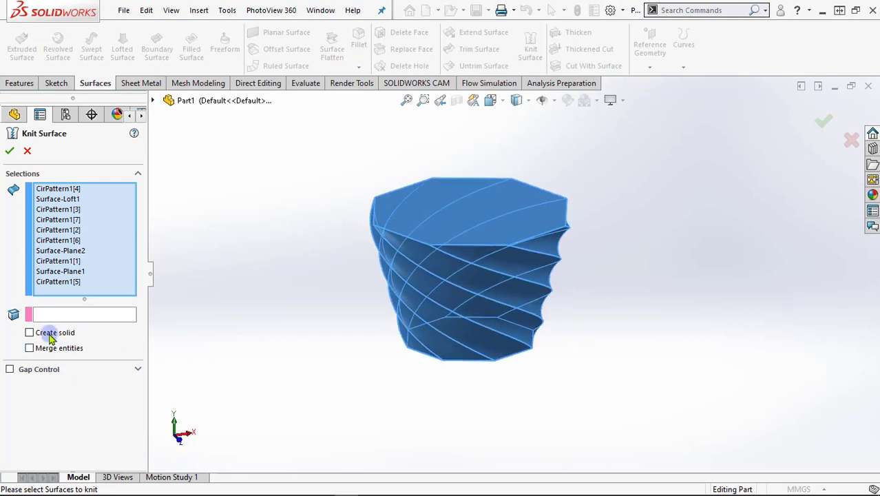
{"action": "left_click", "coordinate": [11, 153]}
- Hide the two helix curves, Helix/Spiral2 and Helix/Spiral3, on the solid body
{"action": "middle_click_drag", "start_coordinate": [350, 314], "coordinate": [505, 304]}
{"action": "left_click", "coordinate": [495, 304]}
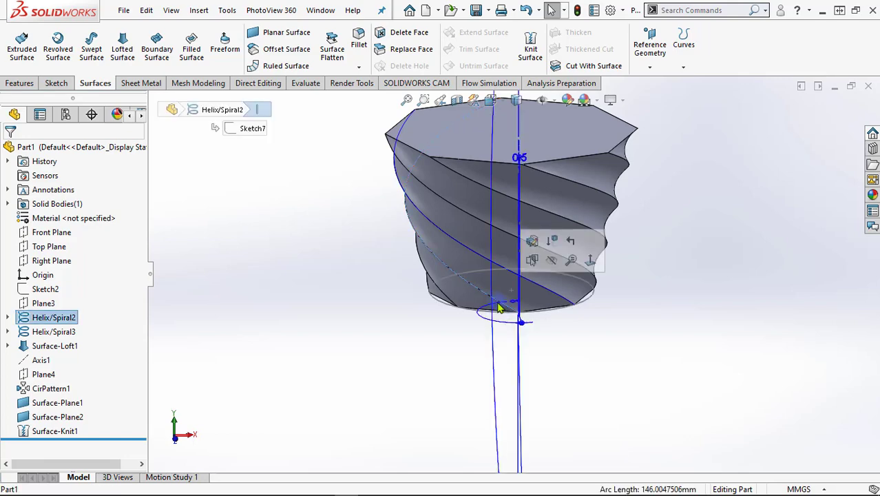
{"action": "middle_click_drag", "start_coordinate": [583, 351], "coordinate": [607, 356]}
{"action": "left_click", "coordinate": [633, 344]}
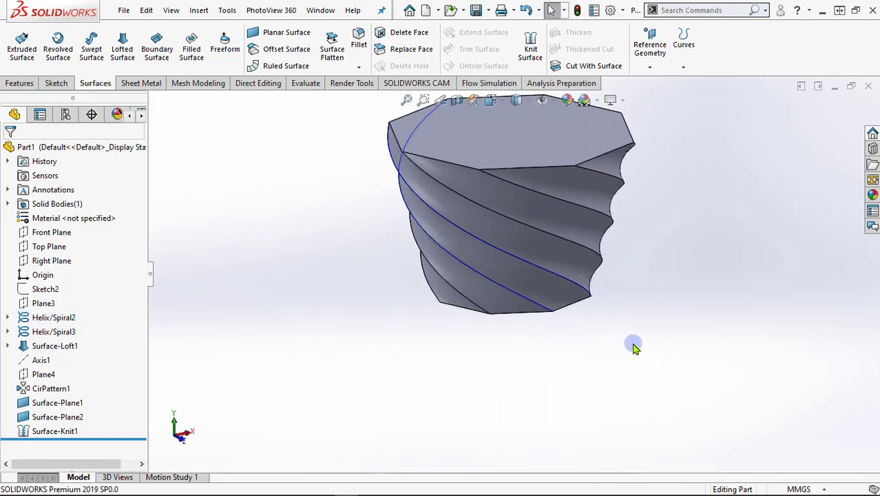
{"action": "scroll", "coordinate": [632, 342], "scroll_direction": "down", "scroll_amount": 1}
{"action": "scroll", "coordinate": [624, 340], "scroll_direction": "up", "scroll_amount": 2}
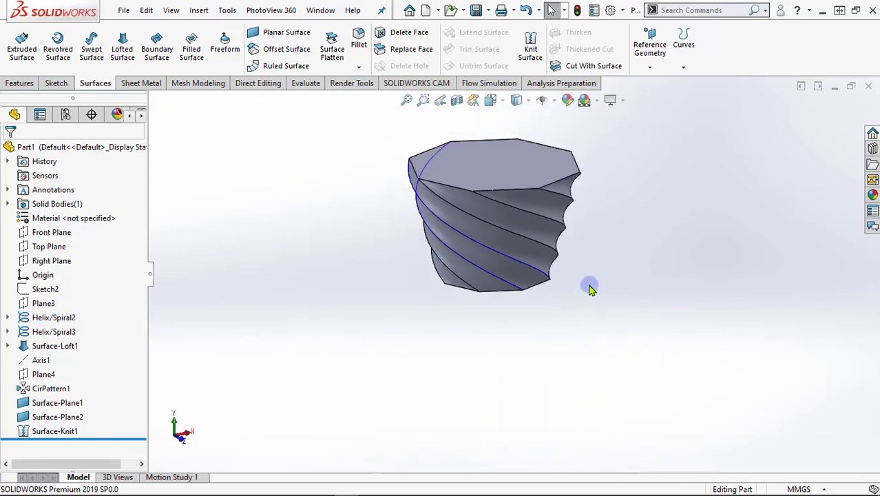
{"action": "left_click", "coordinate": [505, 286]}
{"action": "left_click", "coordinate": [558, 246]}
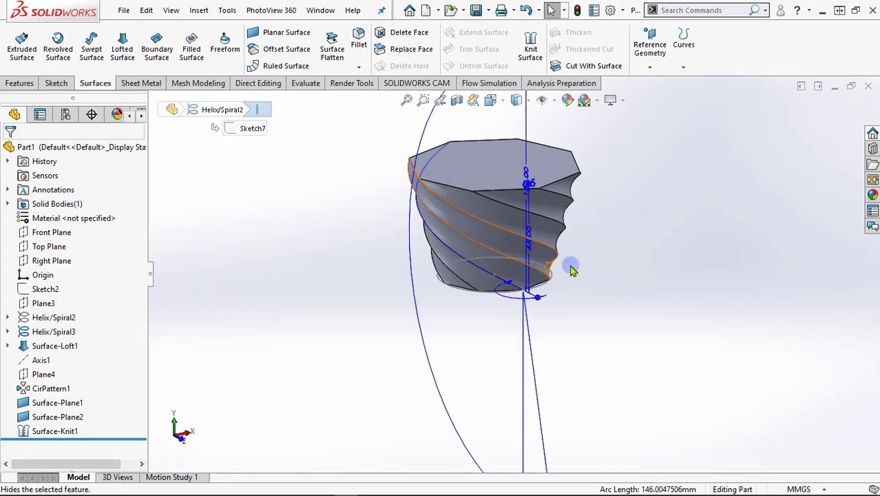
{"action": "left_click", "coordinate": [542, 276]}
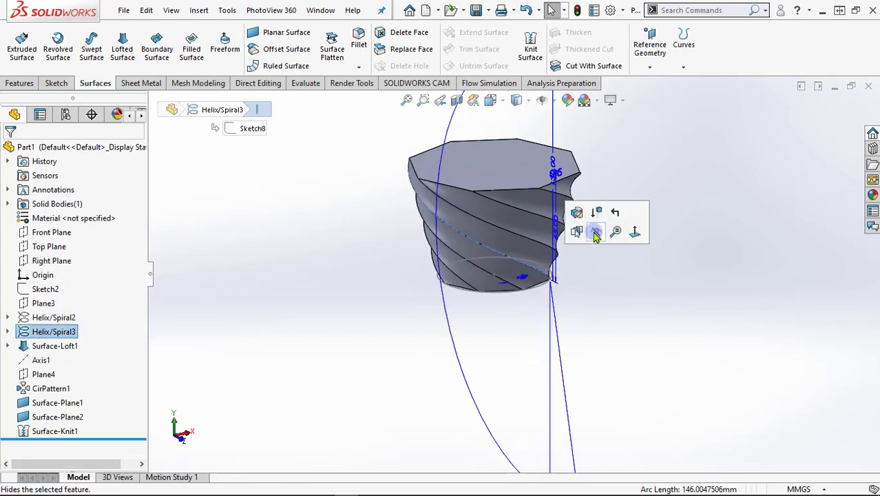
{"action": "left_click", "coordinate": [582, 230]}
{"action": "middle_click_drag", "start_coordinate": [546, 306], "coordinate": [511, 313]}
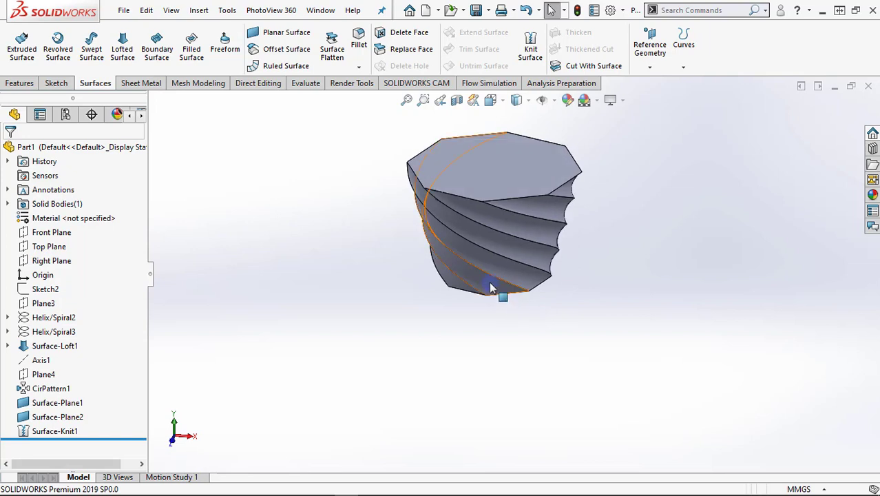
- Start a constant-size fillet on the solid and set its symmetric radius to 8 mm
{"action": "middle_click_drag", "start_coordinate": [528, 243], "coordinate": [595, 195]}
{"action": "left_click", "coordinate": [358, 37]}
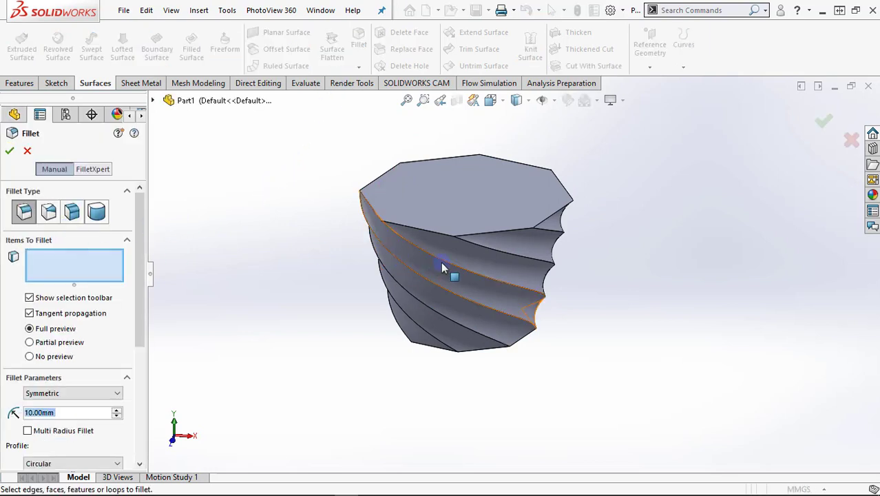
{"action": "left_click", "coordinate": [69, 413]}
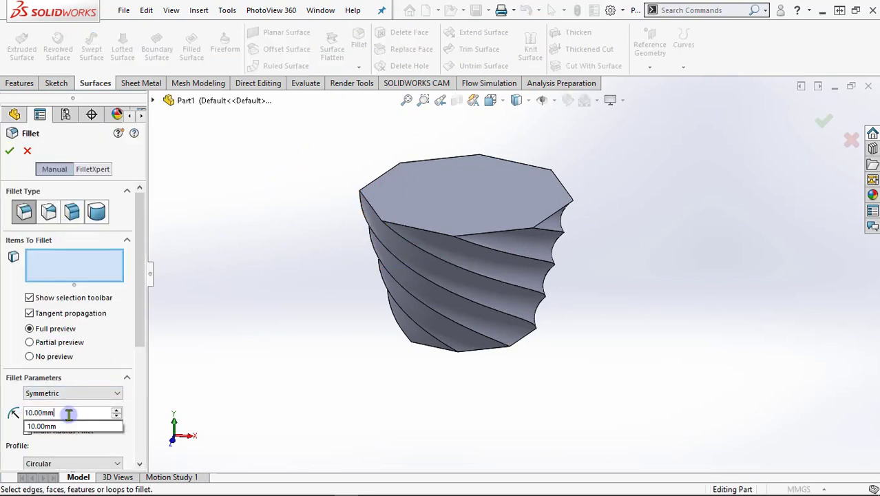
{"action": "type", "text": "8"}
{"action": "key", "text": "Return"}
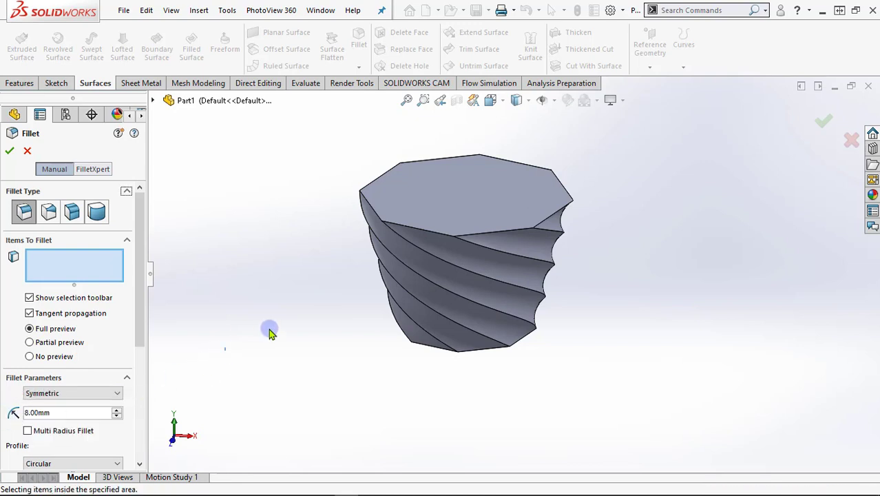
{"action": "left_click", "coordinate": [443, 294]}
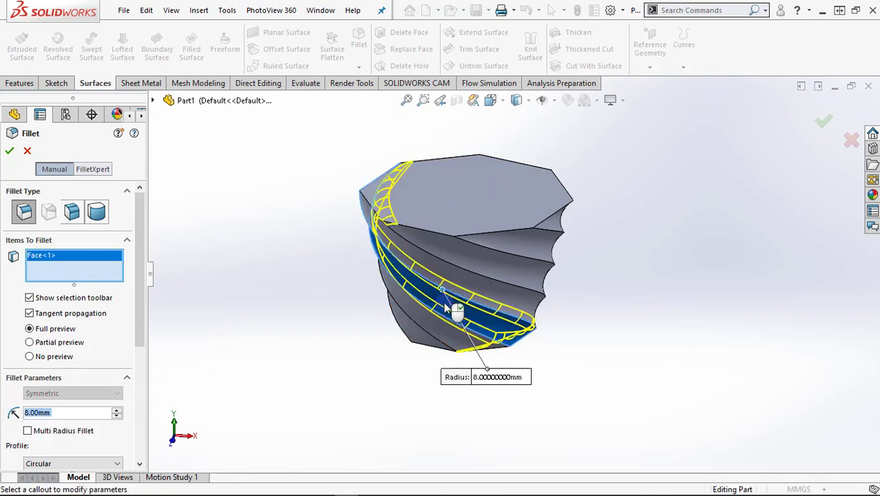
{"action": "middle_click_drag", "start_coordinate": [448, 398], "coordinate": [489, 337]}
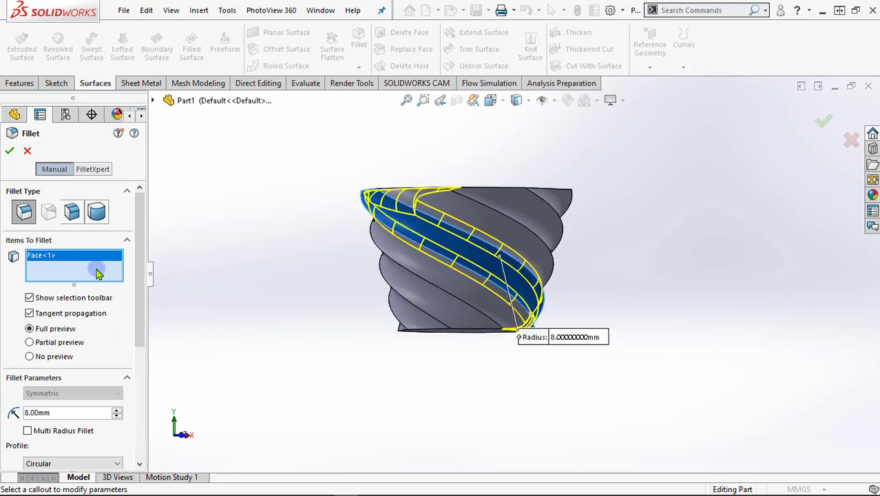
{"action": "right_click", "coordinate": [93, 260]}
{"action": "left_click", "coordinate": [120, 266]}
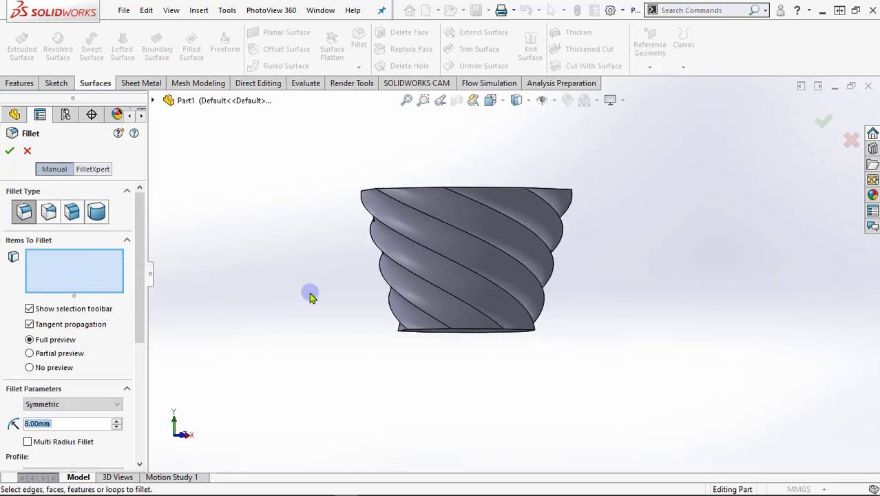
- Select all eight twisted helical edges around the solid's side and apply the 8 mm fillet to them
{"action": "left_click", "coordinate": [464, 233]}
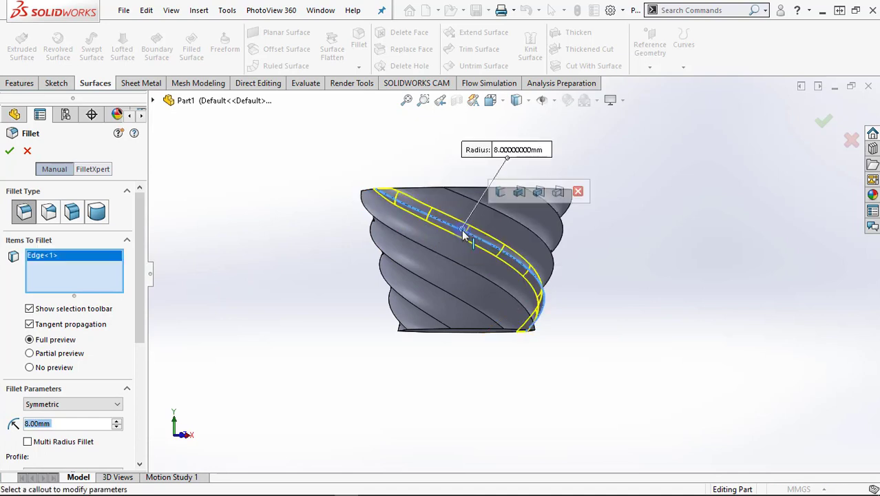
{"action": "left_click", "coordinate": [527, 234]}
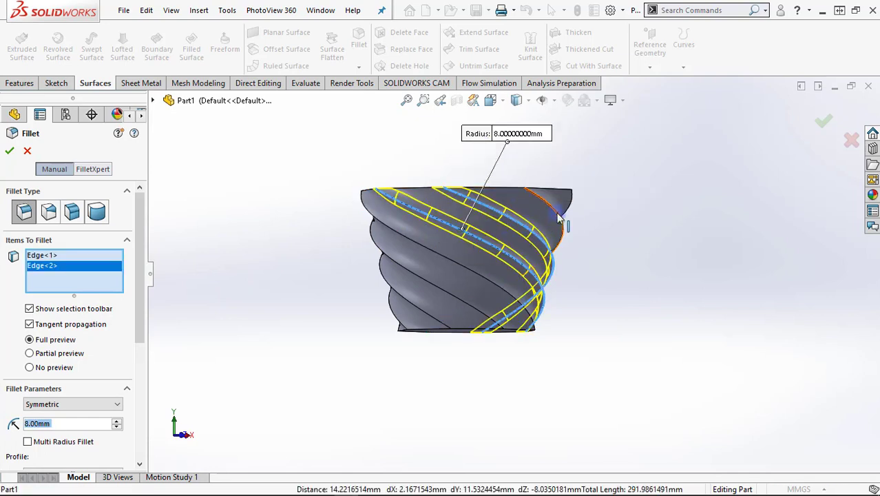
{"action": "left_click", "coordinate": [560, 219]}
{"action": "left_click", "coordinate": [459, 267]}
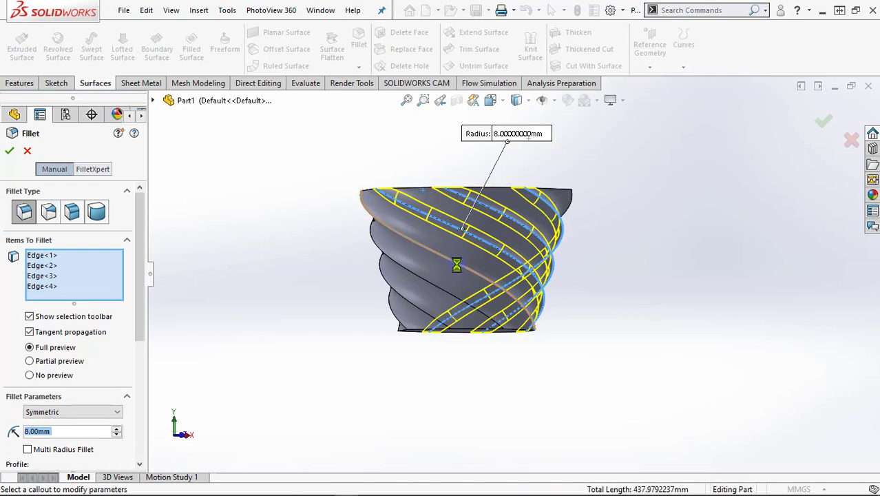
{"action": "left_click", "coordinate": [433, 288]}
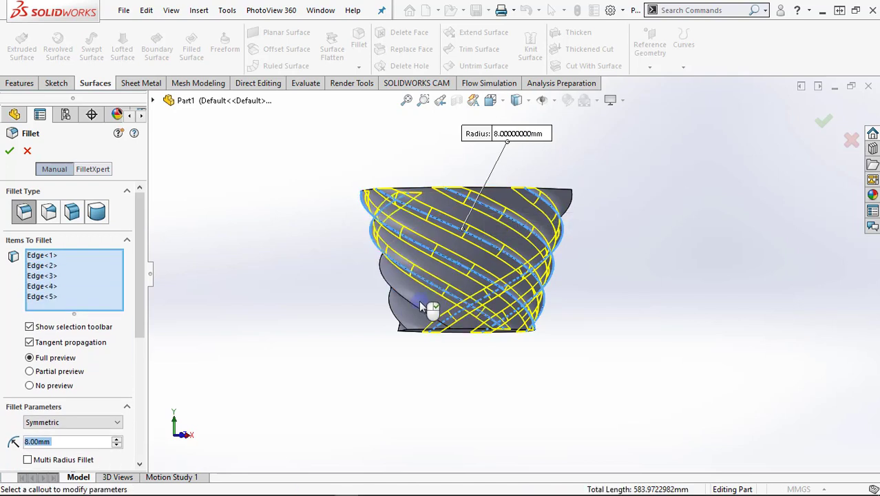
{"action": "left_click", "coordinate": [413, 306]}
{"action": "middle_click_drag", "start_coordinate": [389, 378], "coordinate": [440, 324]}
{"action": "left_click", "coordinate": [403, 277]}
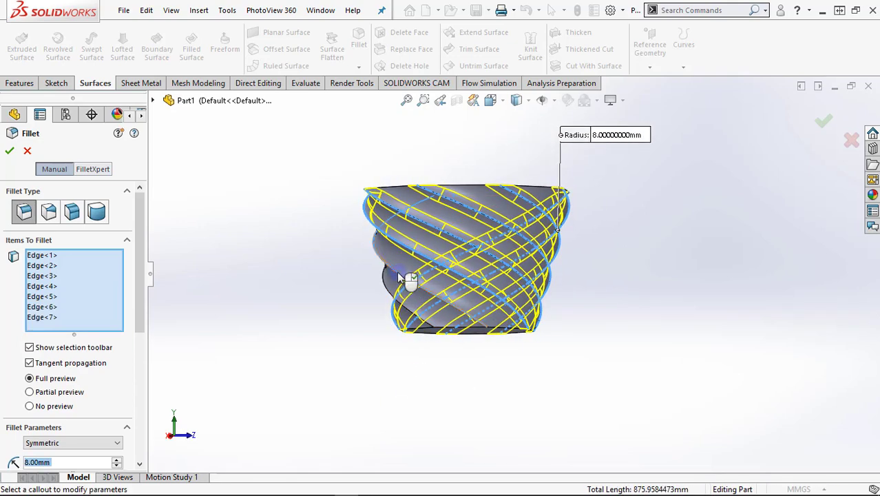
{"action": "middle_click_drag", "start_coordinate": [364, 326], "coordinate": [418, 330]}
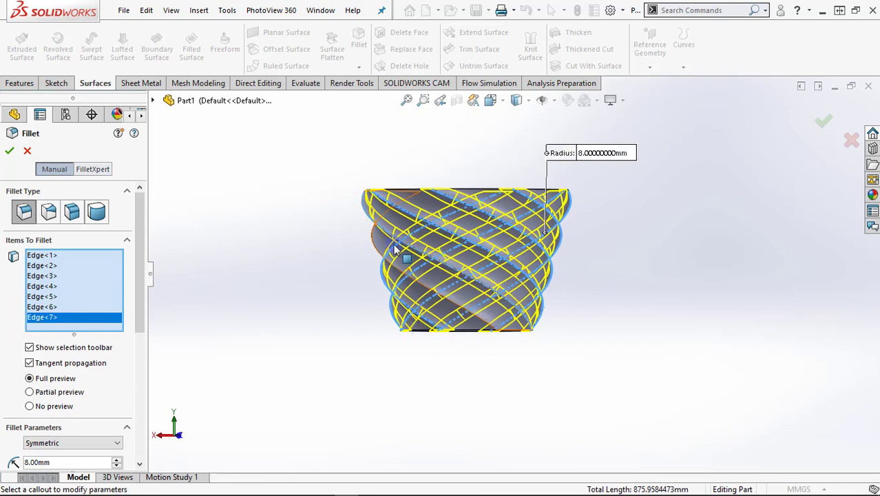
{"action": "left_click", "coordinate": [372, 252]}
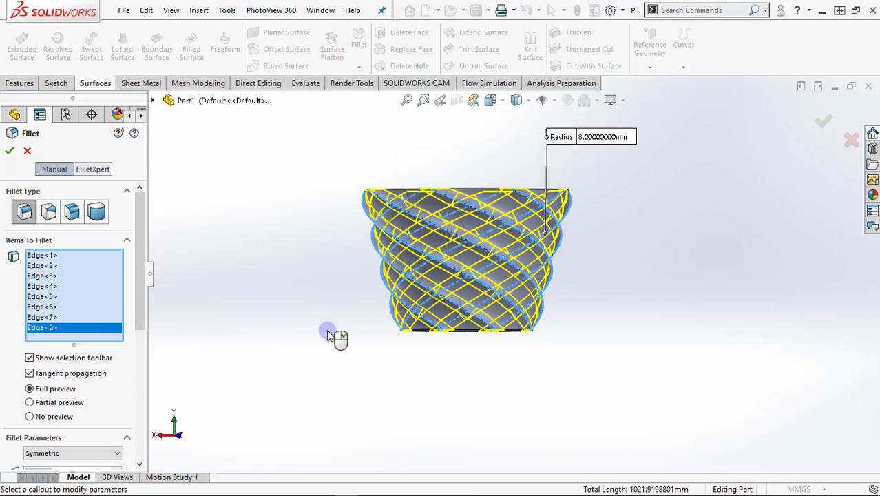
{"action": "middle_click_drag", "start_coordinate": [326, 329], "coordinate": [523, 358]}
{"action": "middle_click_drag", "start_coordinate": [505, 405], "coordinate": [446, 393]}
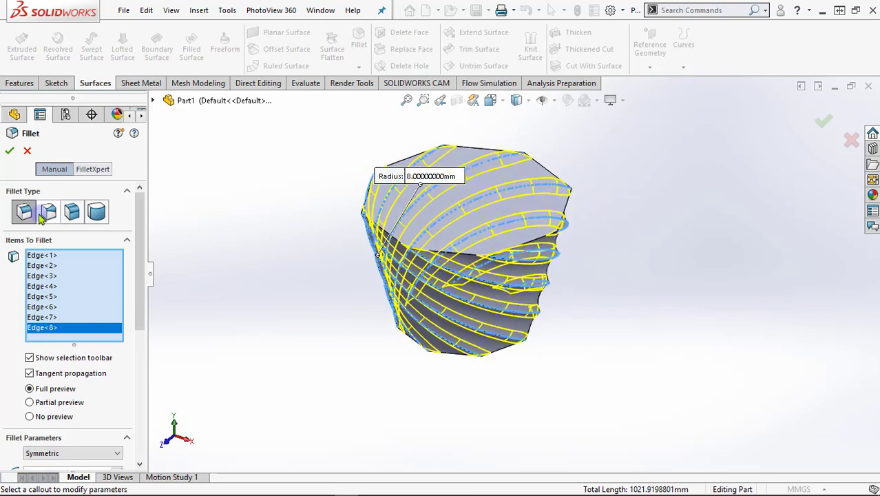
{"action": "left_click", "coordinate": [11, 152]}
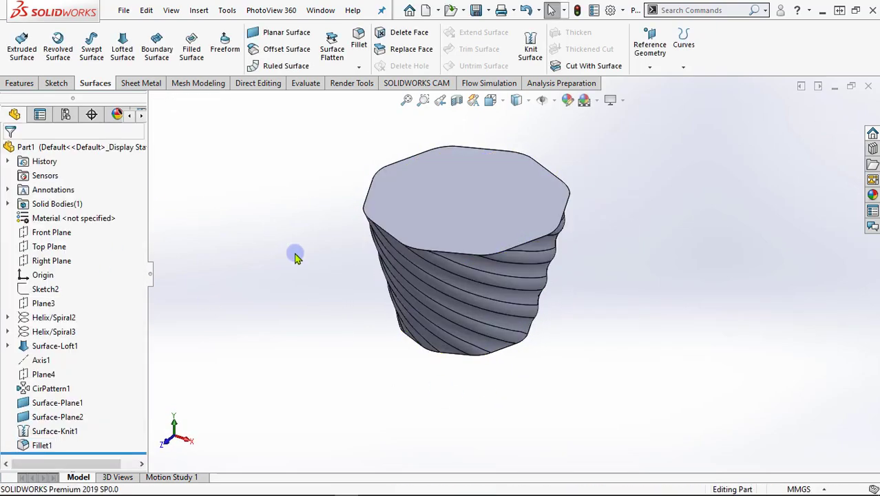
- Shell the solid to a 1.2 mm wall thickness, removing the large upper octagonal face
{"action": "scroll", "coordinate": [334, 279], "scroll_direction": "down", "scroll_amount": 3}
{"action": "middle_click_drag", "start_coordinate": [334, 279], "coordinate": [638, 246]}
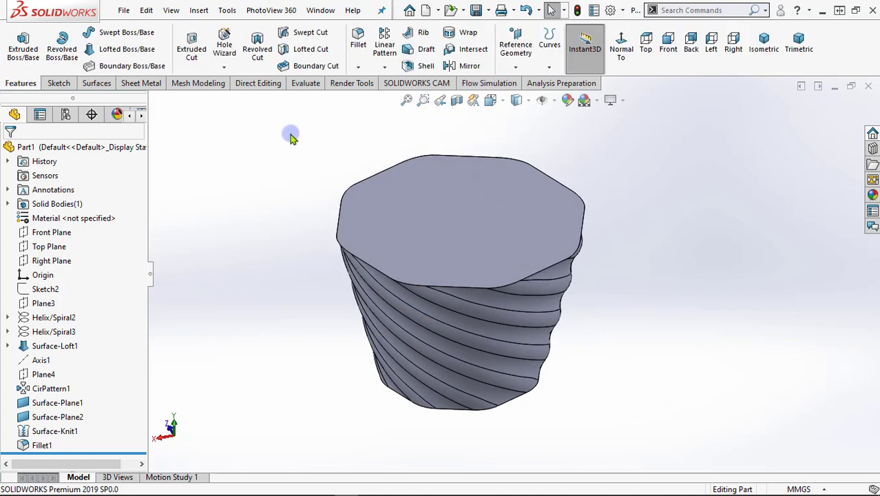
{"action": "left_click", "coordinate": [418, 66]}
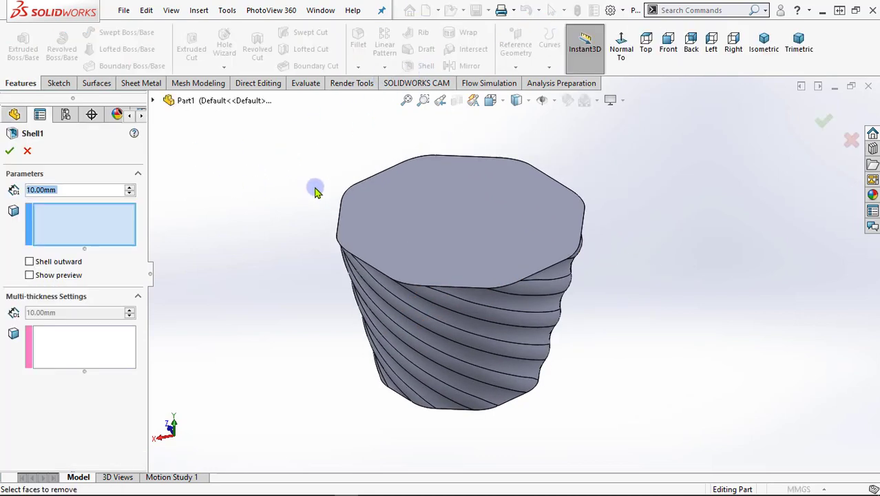
{"action": "left_click", "coordinate": [445, 220]}
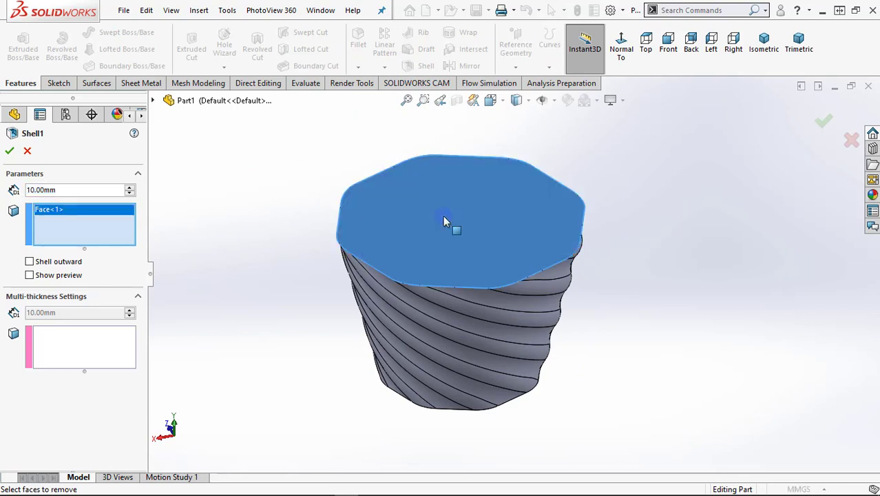
{"action": "double_click", "coordinate": [68, 190]}
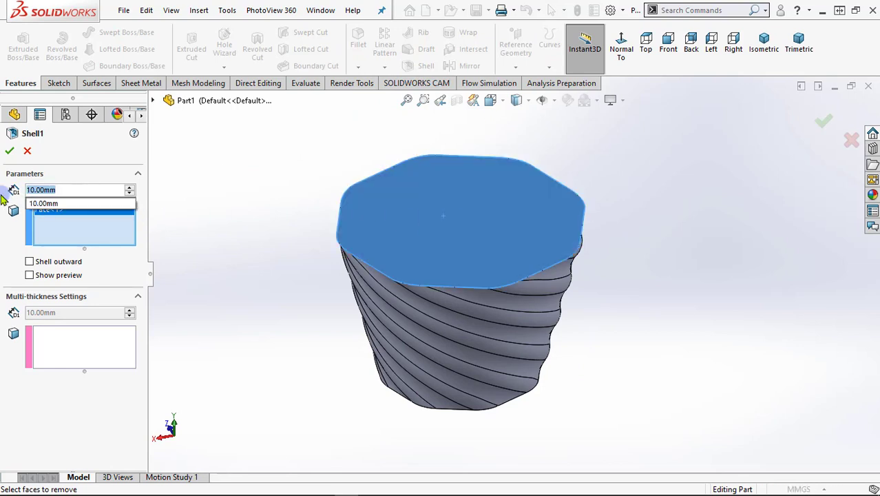
{"action": "type", "text": "1.2"}
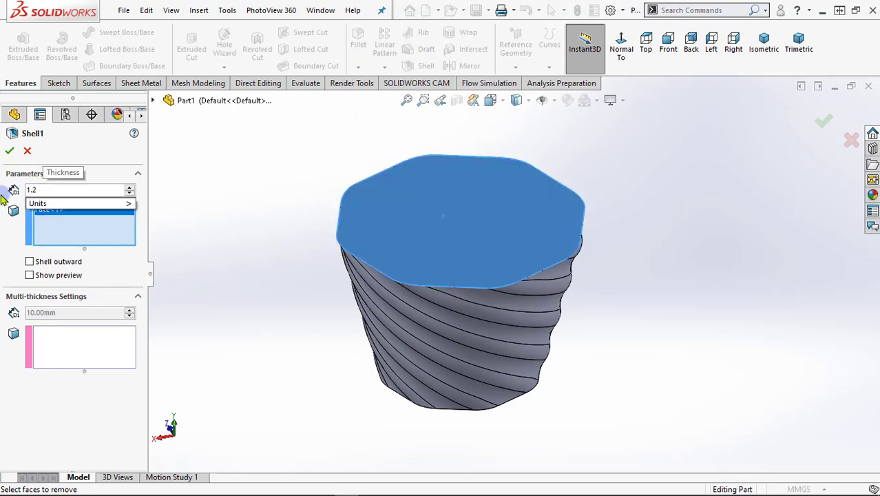
{"action": "mouse_move", "coordinate": [104, 204]}
{"action": "key", "text": "Return"}
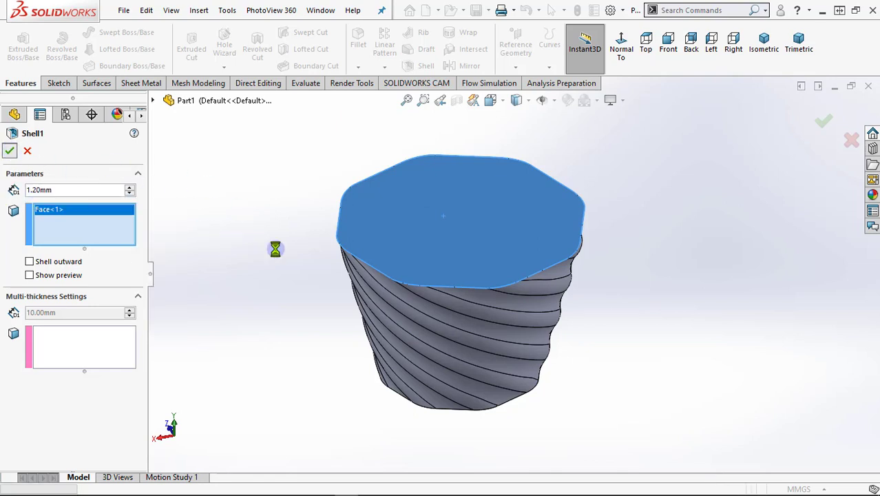
- Start a constant-size symmetric fillet with a 0.5 mm radius on the outer edge around the closed base
{"action": "middle_click_drag", "start_coordinate": [313, 314], "coordinate": [243, 241]}
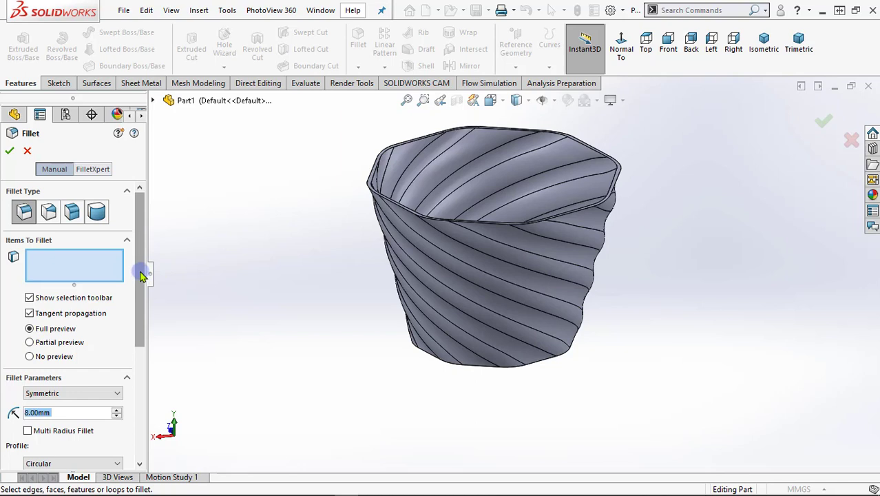
{"action": "type", "text": "0.5"}
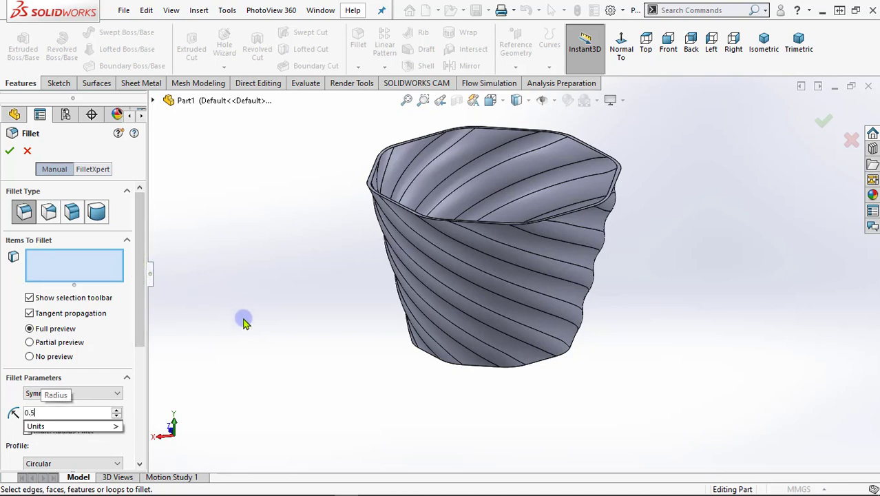
{"action": "key", "text": "Return"}
{"action": "middle_click_drag", "start_coordinate": [409, 378], "coordinate": [414, 330]}
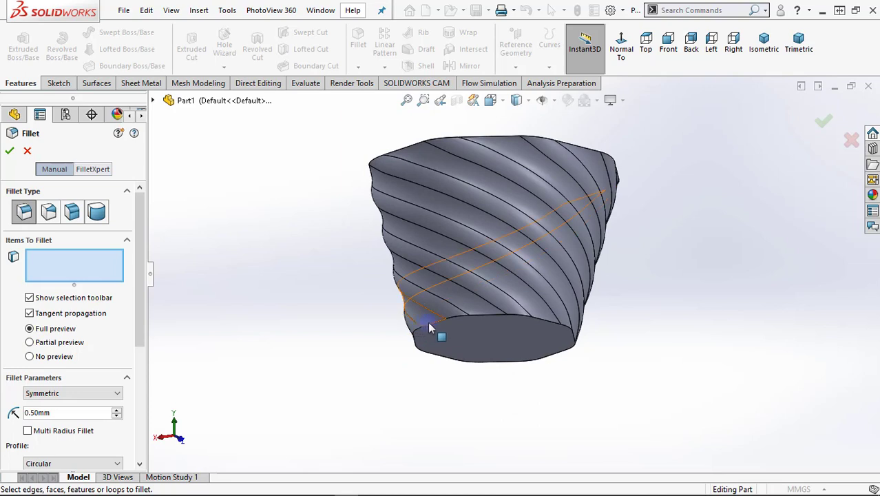
{"action": "left_click", "coordinate": [431, 331]}
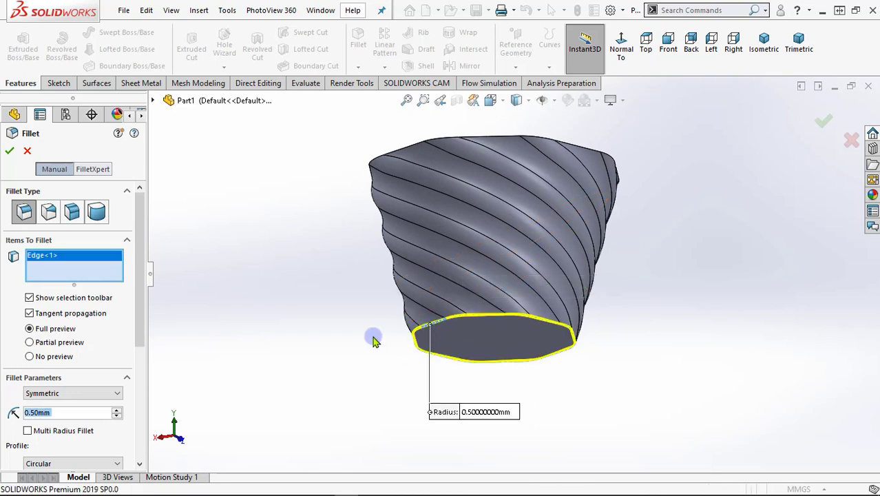
- Set the base edge fillet's radius to 1 mm and apply it
{"action": "type", "text": "1"}
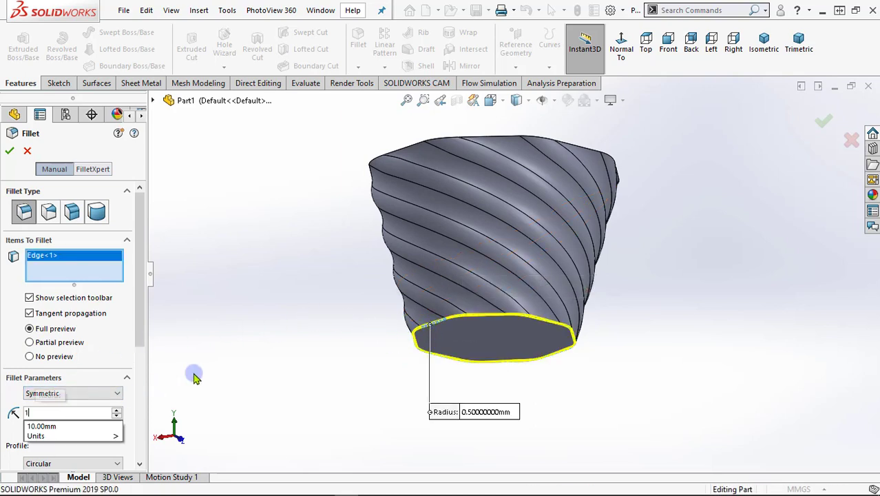
{"action": "key", "text": "Return"}
{"action": "middle_click_drag", "start_coordinate": [361, 345], "coordinate": [354, 456]}
{"action": "left_click", "coordinate": [9, 152]}
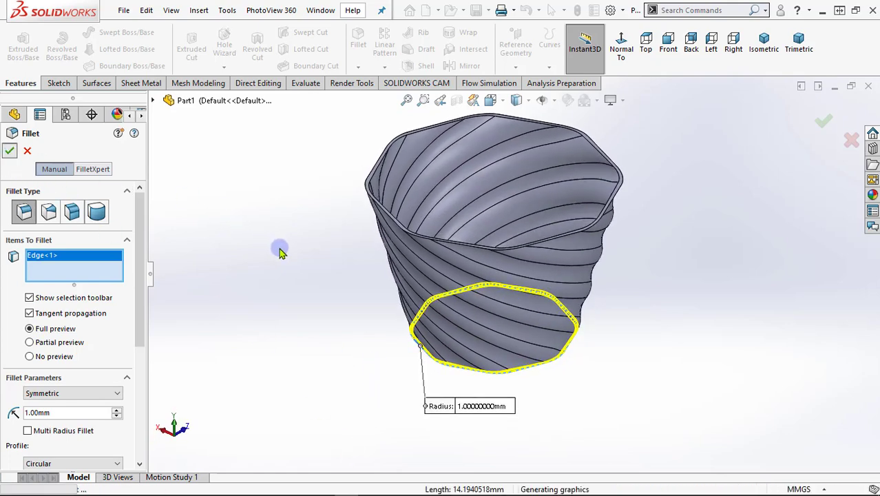
- Examine the fillet along the base edge up close and check the overall shape of the shelled vessel
{"action": "scroll", "coordinate": [520, 386], "scroll_direction": "down", "scroll_amount": 5}
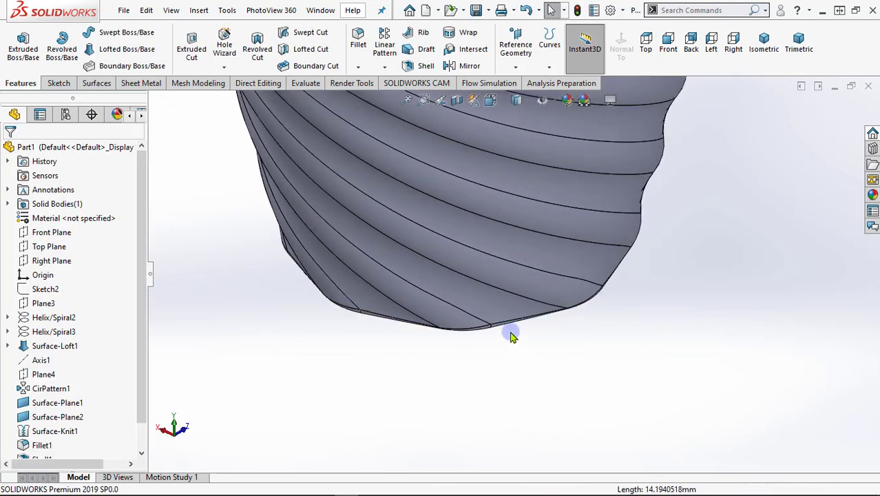
{"action": "middle_click_drag", "start_coordinate": [508, 334], "coordinate": [498, 320]}
{"action": "scroll", "coordinate": [448, 338], "scroll_direction": "down", "scroll_amount": 3}
{"action": "middle_click_drag", "start_coordinate": [448, 338], "coordinate": [471, 311]}
{"action": "scroll", "coordinate": [471, 310], "scroll_direction": "up", "scroll_amount": 8}
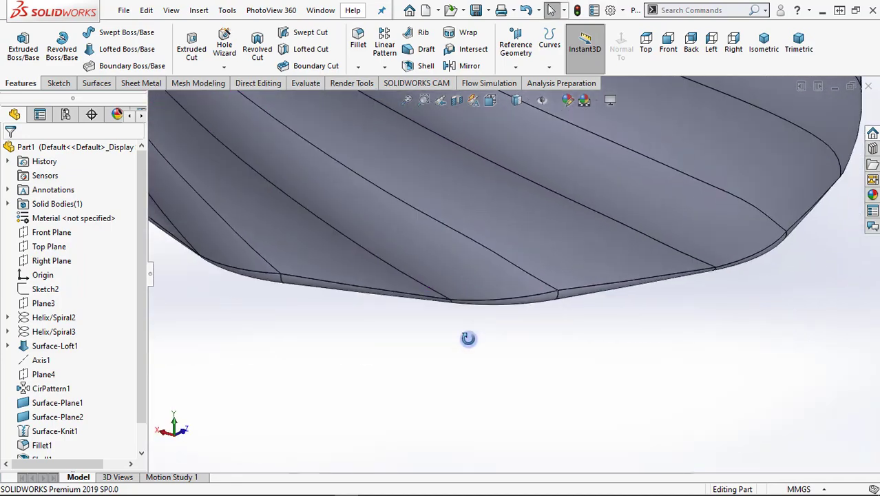
{"action": "scroll", "coordinate": [575, 211], "scroll_direction": "down", "scroll_amount": 5}
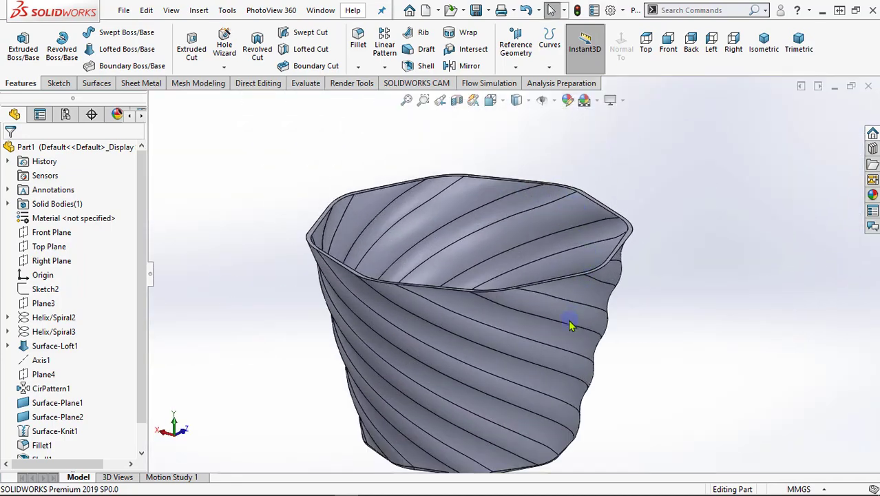
{"action": "scroll", "coordinate": [617, 358], "scroll_direction": "up", "scroll_amount": 2}
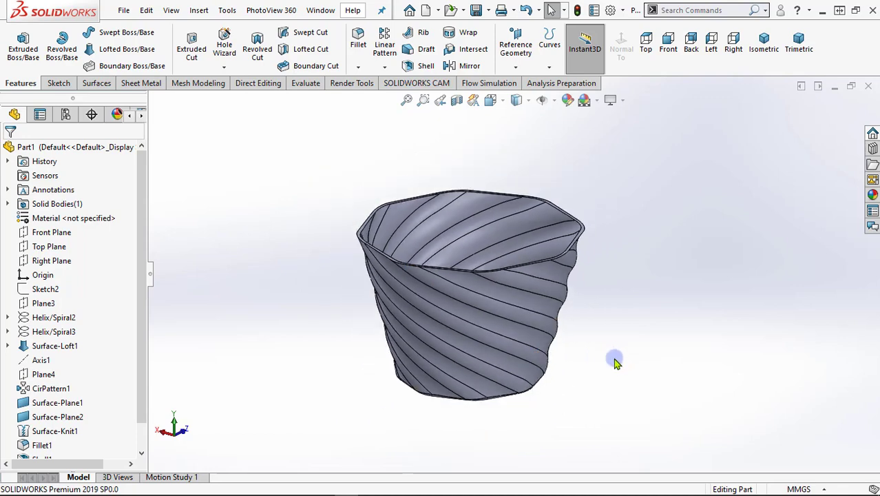
- Apply the green low gloss plastic appearance to the whole body
{"action": "left_click", "coordinate": [875, 204]}
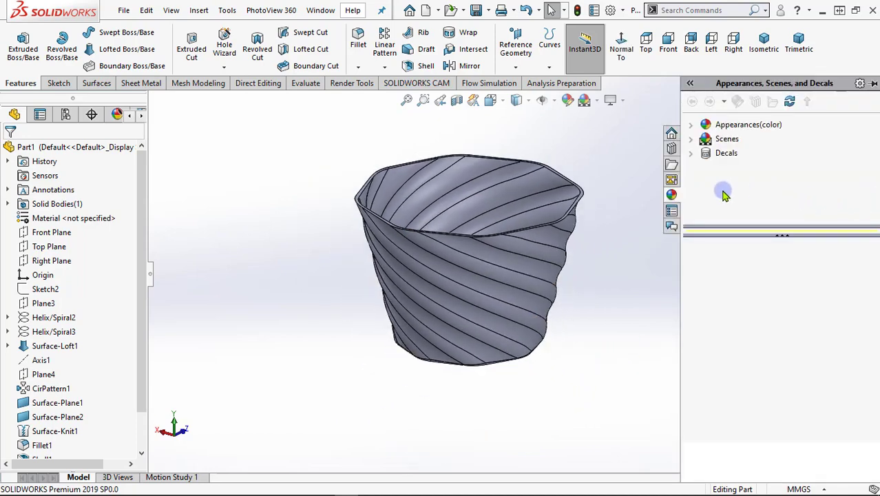
{"action": "left_click", "coordinate": [690, 126]}
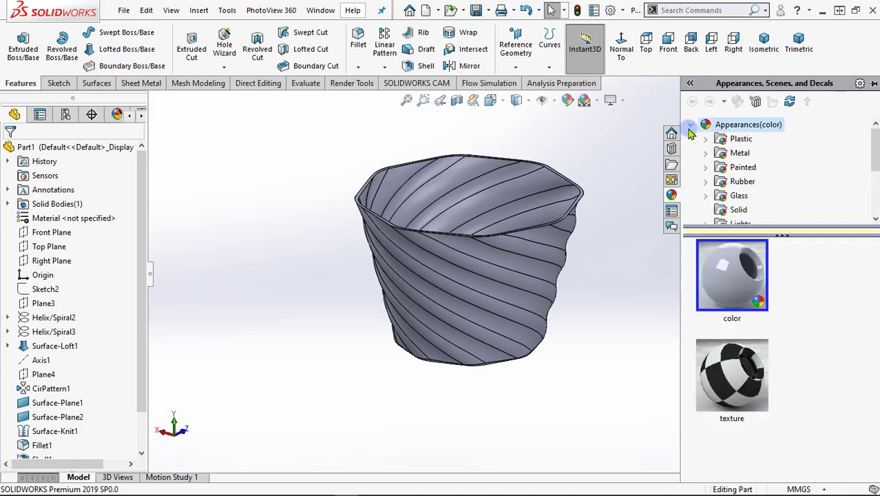
{"action": "left_click", "coordinate": [705, 140]}
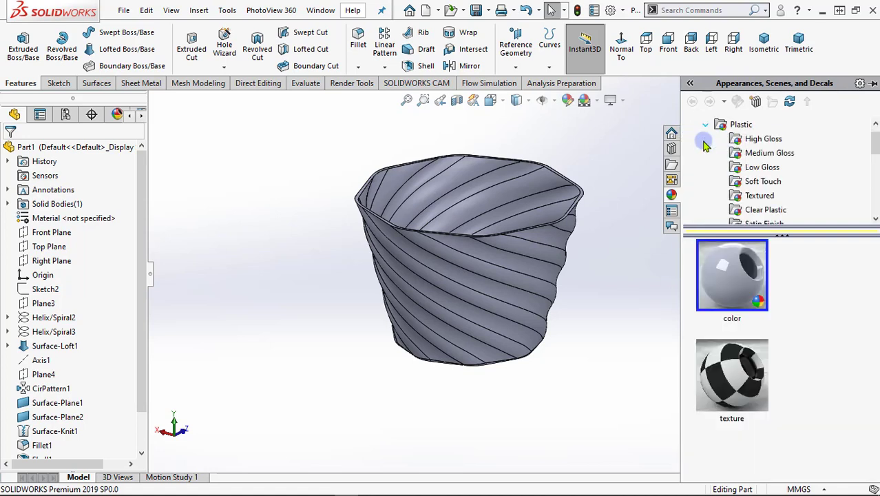
{"action": "left_click", "coordinate": [762, 167]}
{"action": "scroll", "coordinate": [770, 362], "scroll_direction": "down", "scroll_amount": 5}
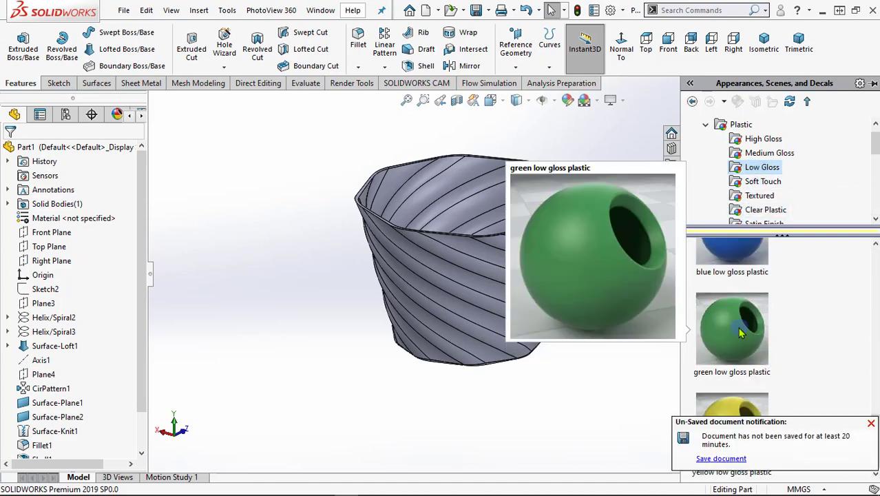
{"action": "left_click_drag", "start_coordinate": [740, 333], "coordinate": [500, 270]}
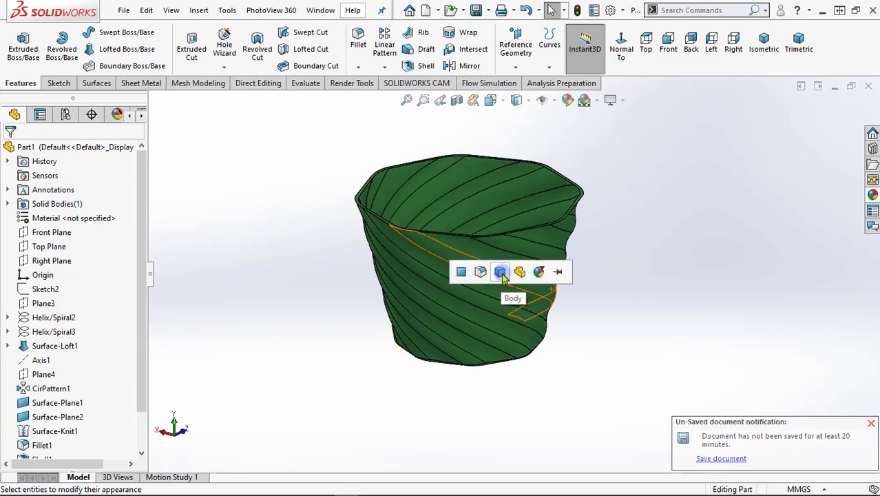
{"action": "left_click", "coordinate": [500, 272]}
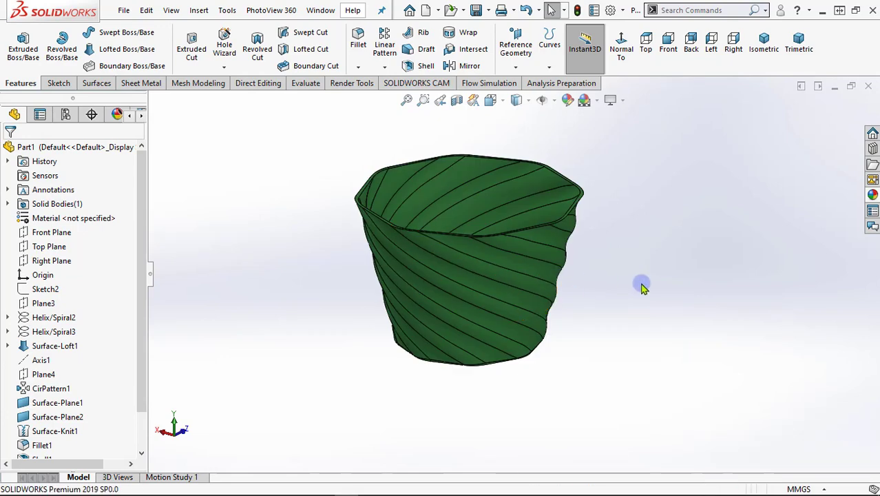
- Display the vessel as shaded without edge lines and view it from above and below
{"action": "scroll", "coordinate": [602, 240], "scroll_direction": "down", "scroll_amount": 1}
{"action": "scroll", "coordinate": [518, 215], "scroll_direction": "up", "scroll_amount": 2}
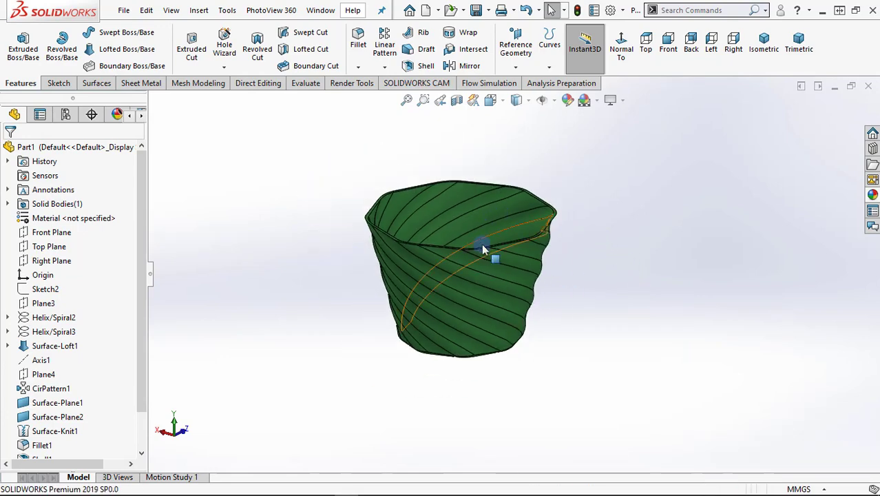
{"action": "scroll", "coordinate": [482, 246], "scroll_direction": "down", "scroll_amount": 1}
{"action": "middle_click_drag", "start_coordinate": [482, 251], "coordinate": [577, 292]}
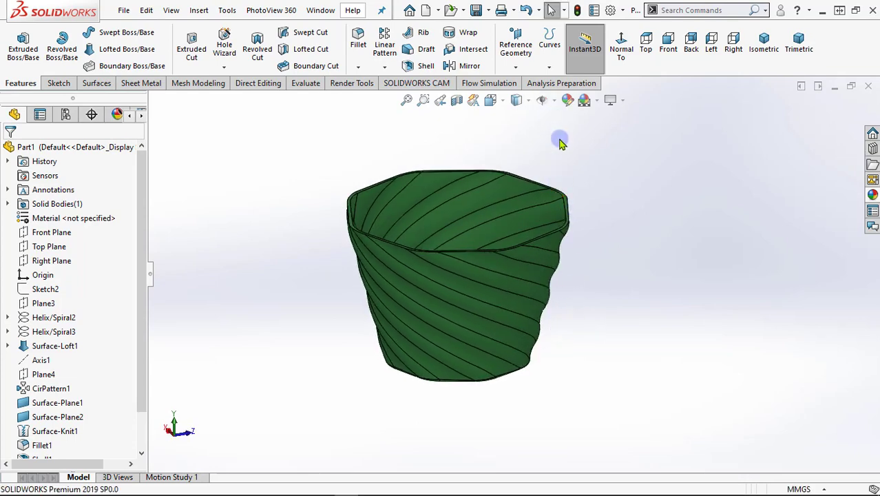
{"action": "left_click", "coordinate": [527, 100]}
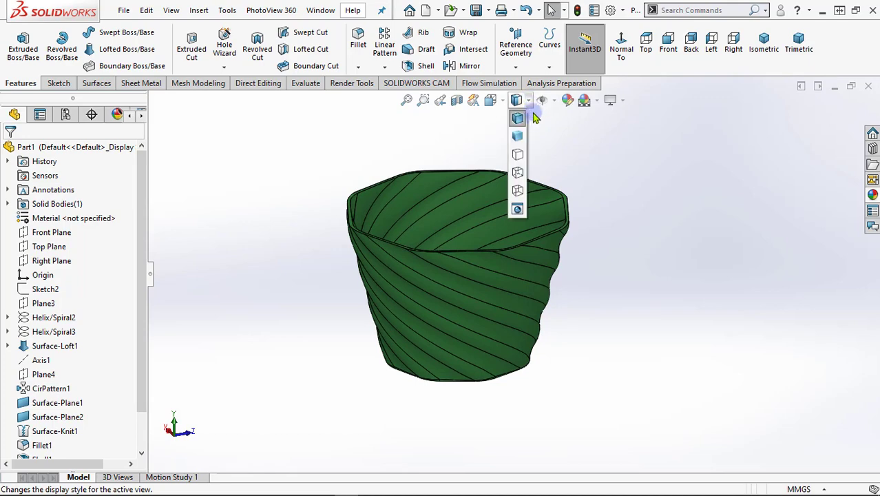
{"action": "left_click", "coordinate": [519, 136]}
{"action": "middle_click_drag", "start_coordinate": [511, 308], "coordinate": [469, 130]}
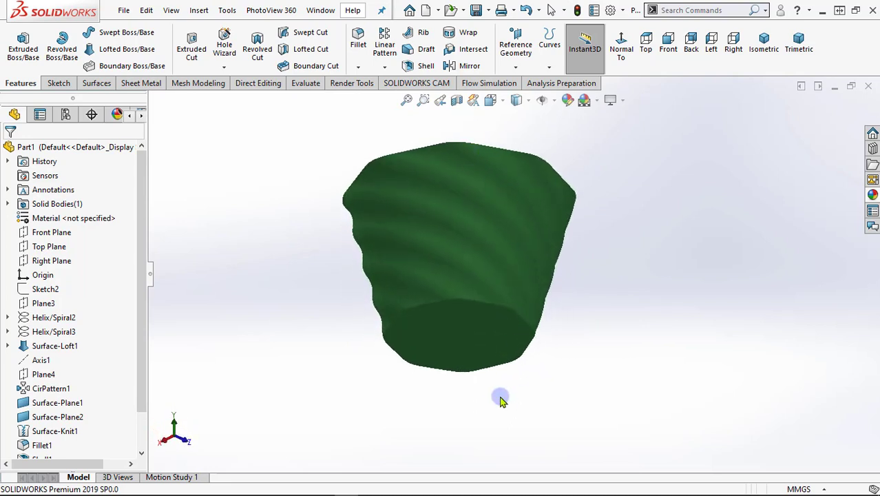
- Start a sketch on the vessel's flat base face and draw a circle about 14 mm in diameter centred on the origin
{"action": "left_click", "coordinate": [462, 341]}
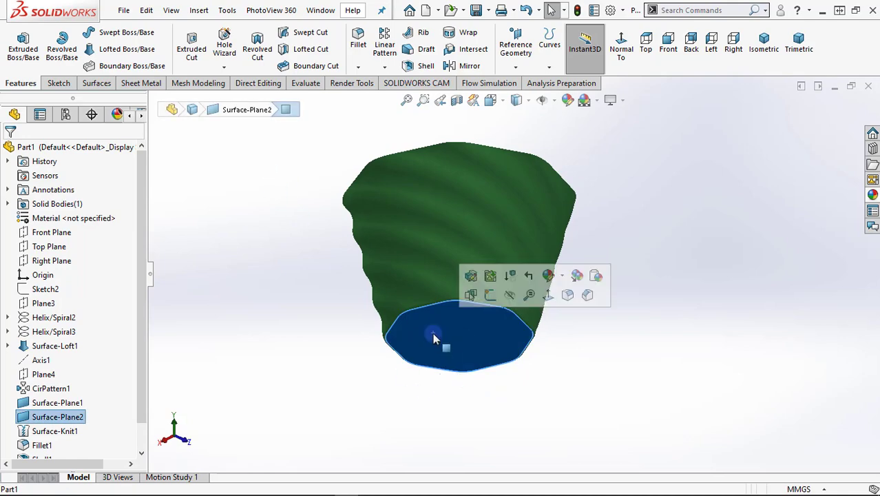
{"action": "left_click", "coordinate": [489, 295]}
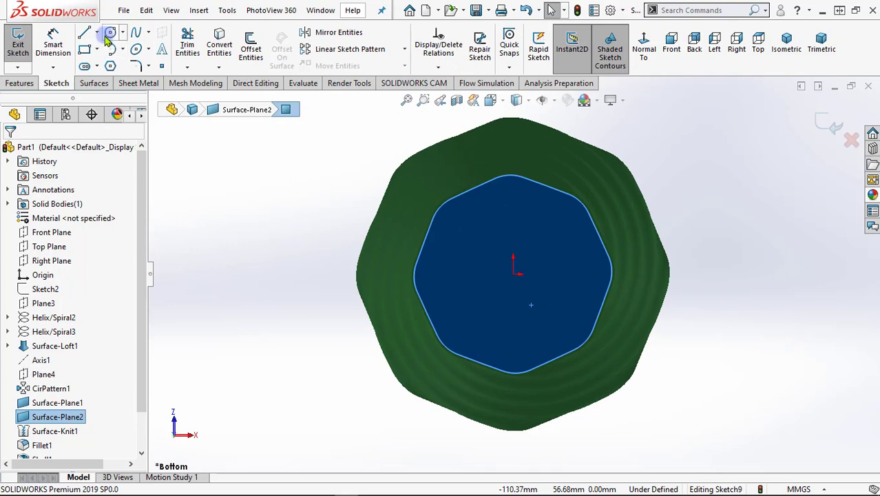
{"action": "left_click", "coordinate": [110, 33]}
{"action": "scroll", "coordinate": [539, 273], "scroll_direction": "down", "scroll_amount": 2}
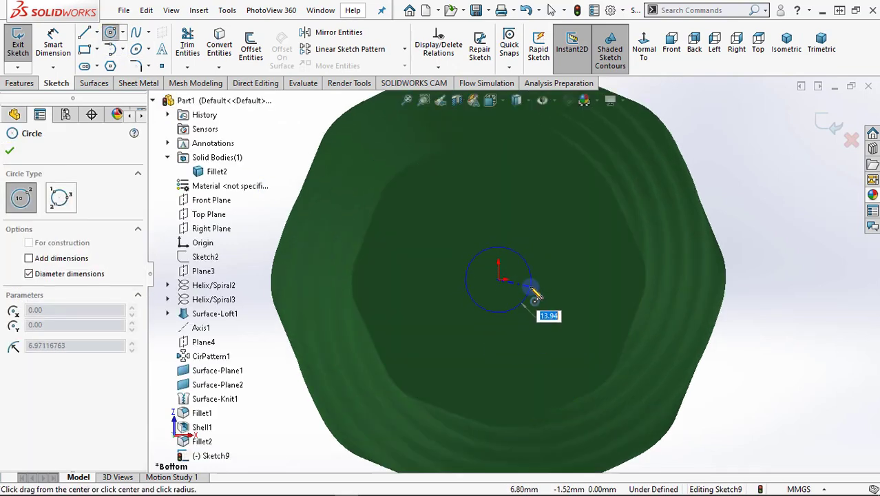
{"action": "left_click", "coordinate": [535, 295]}
{"action": "scroll", "coordinate": [513, 293], "scroll_direction": "up", "scroll_amount": 2}
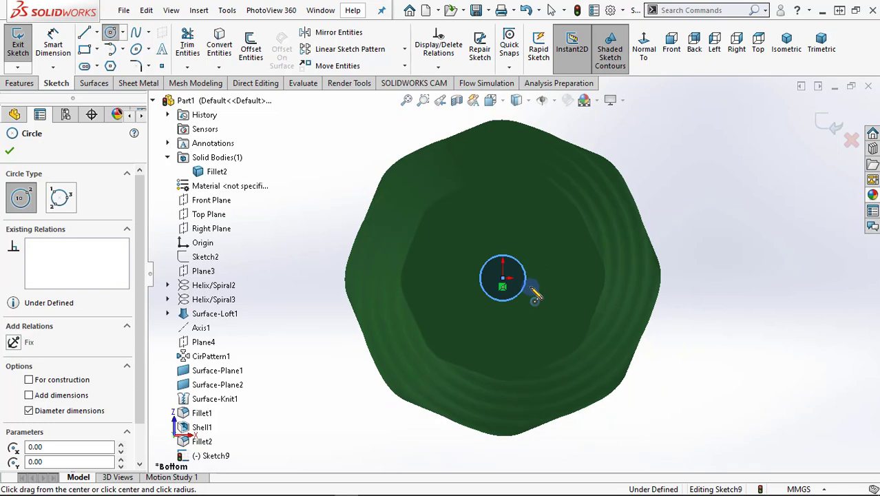
- Dimension the base circle's diameter and set it to 10 mm
{"action": "left_click", "coordinate": [58, 49]}
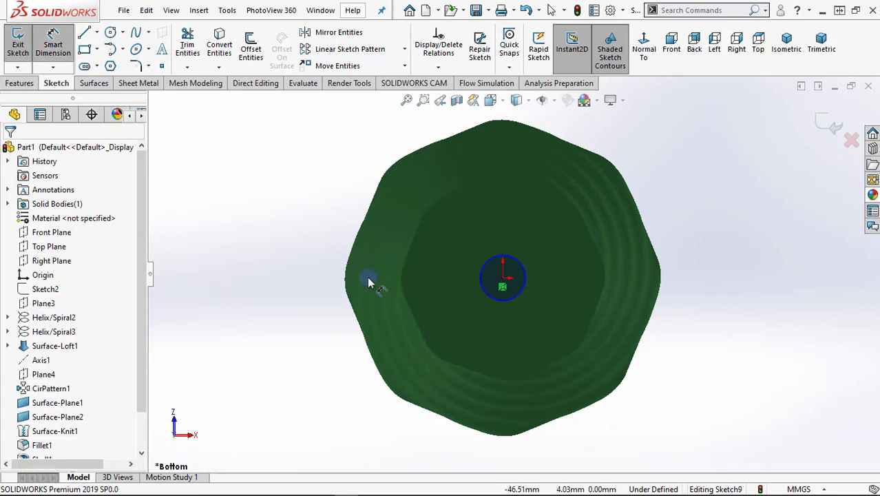
{"action": "left_click", "coordinate": [482, 294]}
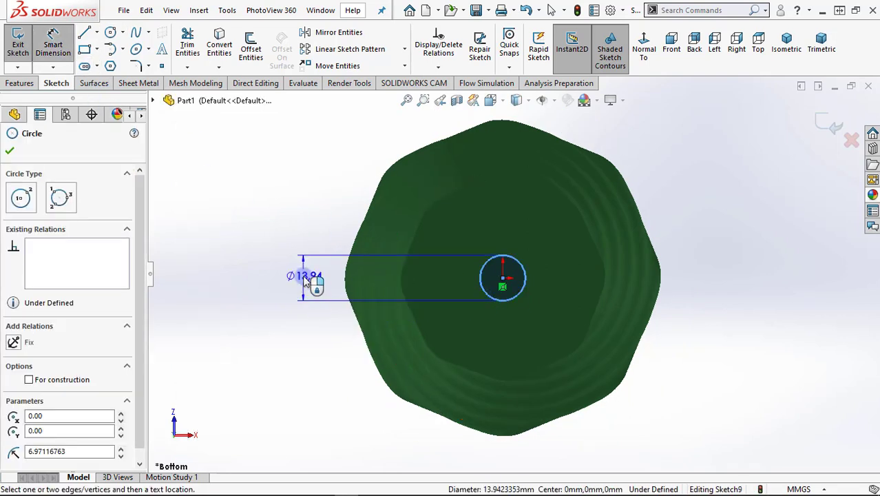
{"action": "left_click", "coordinate": [303, 276]}
{"action": "type", "text": "10"}
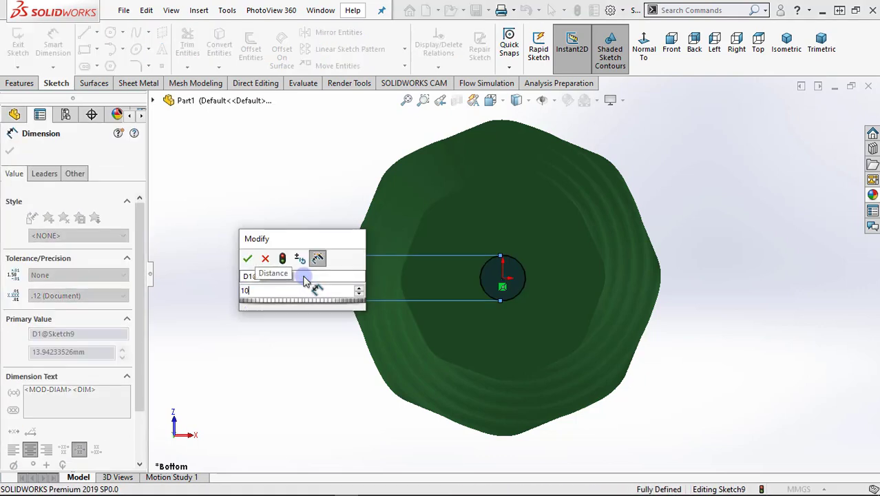
{"action": "key", "text": "Return"}
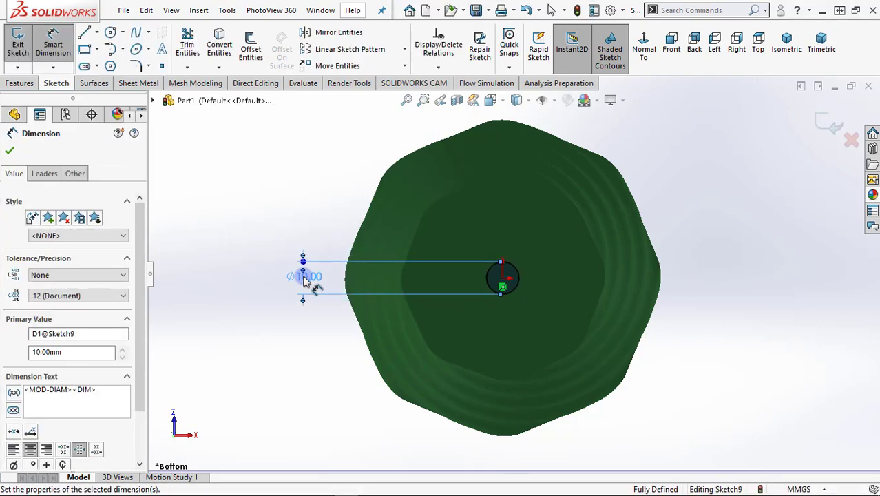
- Cut-extrude the circle through the vessel's base with a blind depth of 10 mm to make a drainage hole
{"action": "left_click", "coordinate": [24, 82]}
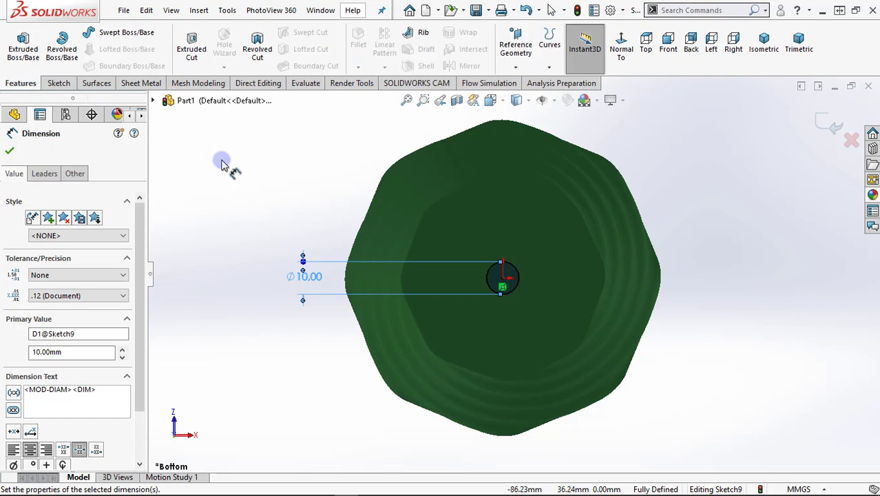
{"action": "left_click", "coordinate": [191, 45]}
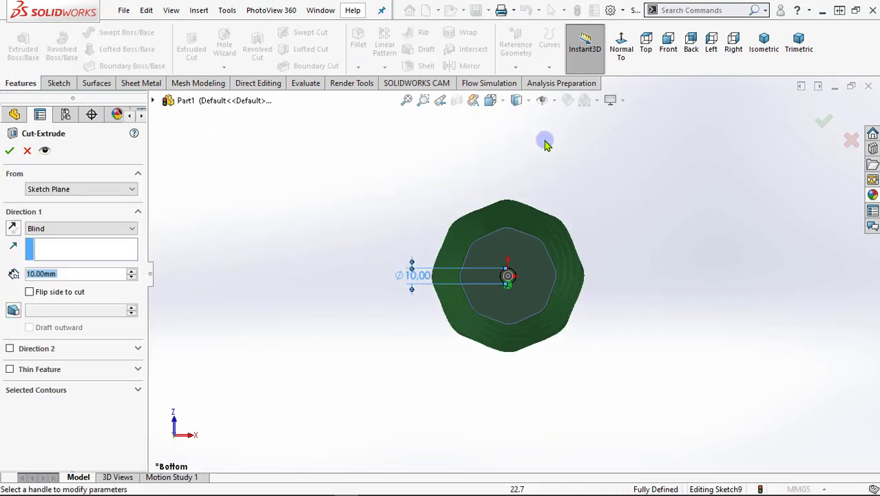
{"action": "middle_click_drag", "start_coordinate": [546, 141], "coordinate": [458, 443]}
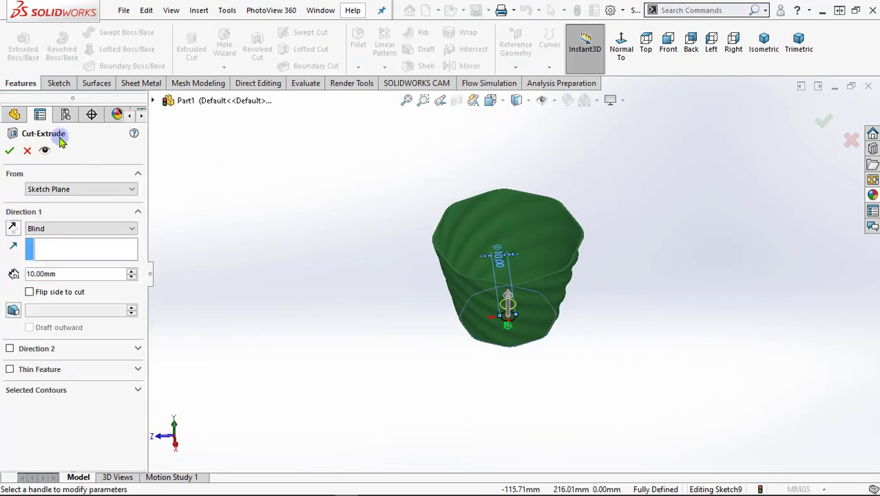
{"action": "left_click", "coordinate": [10, 152]}
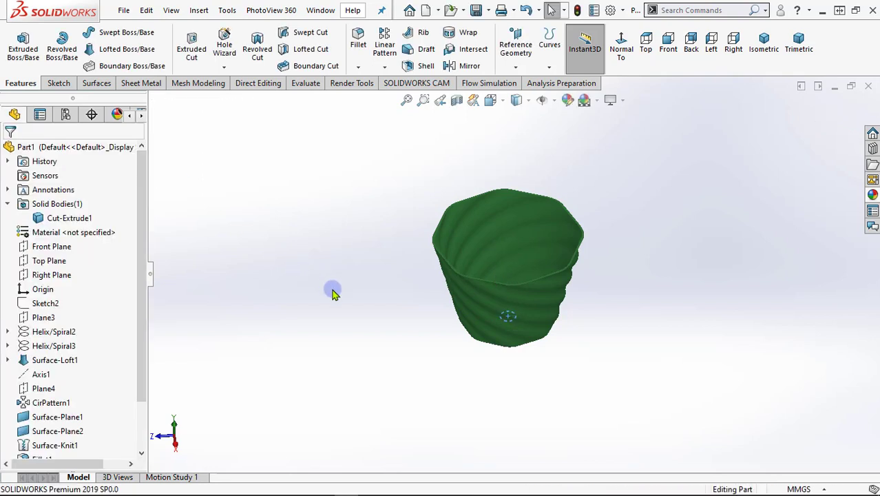
- Apply the blue high gloss plastic appearance to the whole body
{"action": "middle_click_drag", "start_coordinate": [501, 289], "coordinate": [562, 248]}
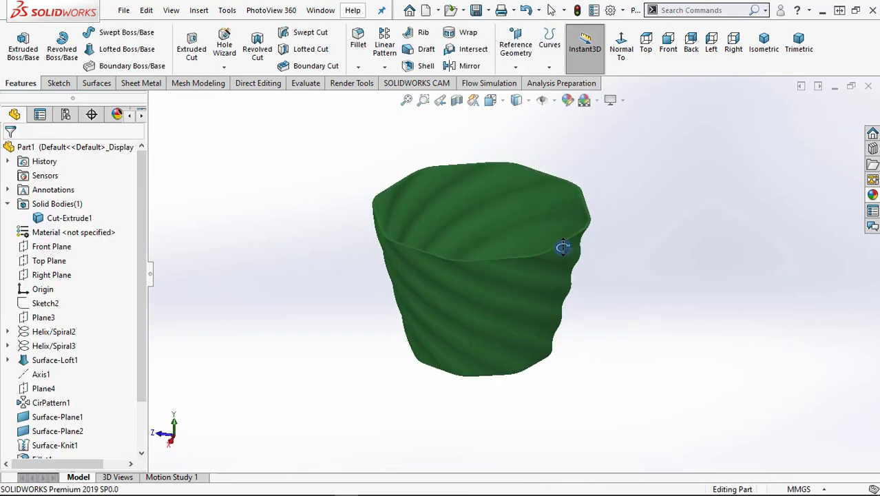
{"action": "scroll", "coordinate": [566, 249], "scroll_direction": "down", "scroll_amount": 3}
{"action": "scroll", "coordinate": [444, 282], "scroll_direction": "down", "scroll_amount": 1}
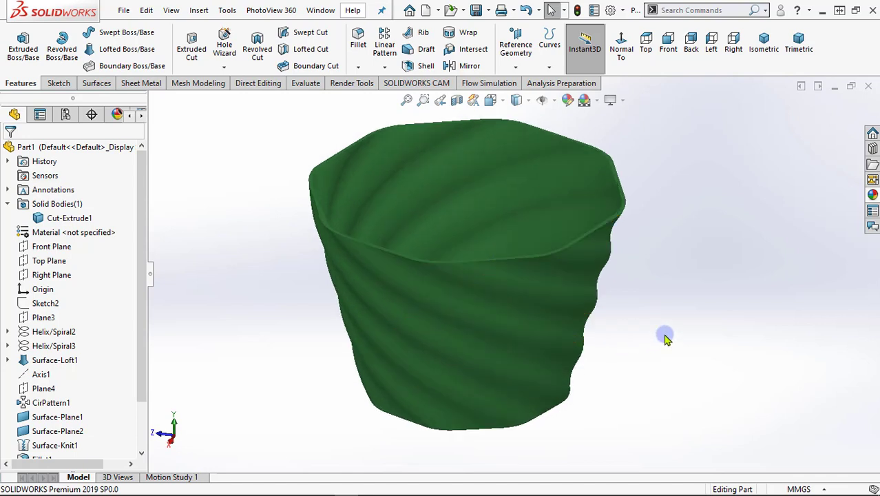
{"action": "scroll", "coordinate": [665, 337], "scroll_direction": "up", "scroll_amount": 3}
{"action": "left_click", "coordinate": [872, 194]}
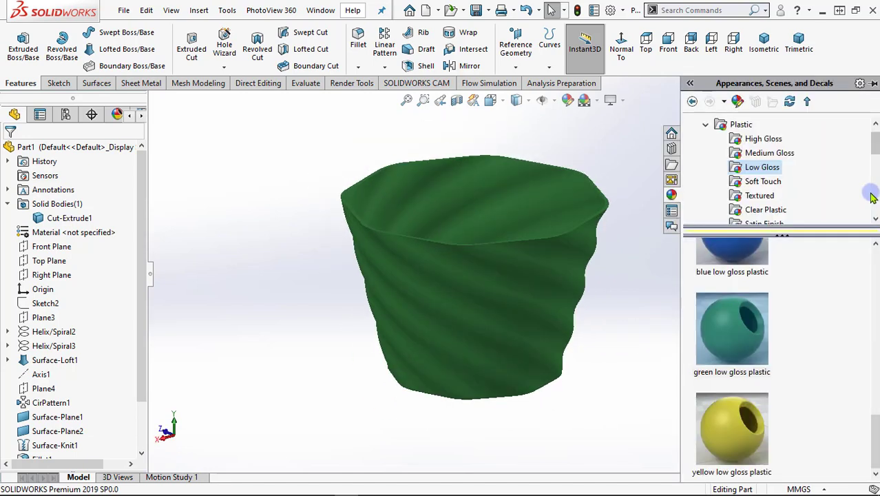
{"action": "left_click", "coordinate": [763, 139]}
{"action": "scroll", "coordinate": [763, 341], "scroll_direction": "down", "scroll_amount": 5}
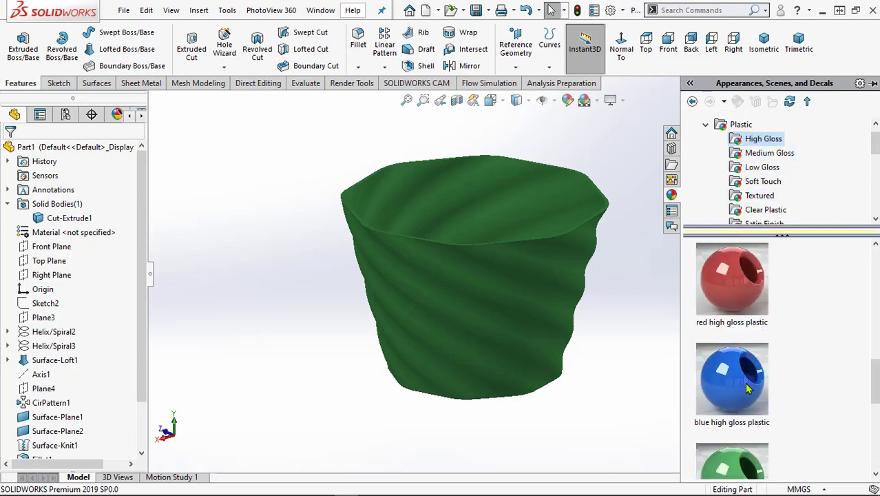
{"action": "left_click_drag", "start_coordinate": [749, 388], "coordinate": [520, 293]}
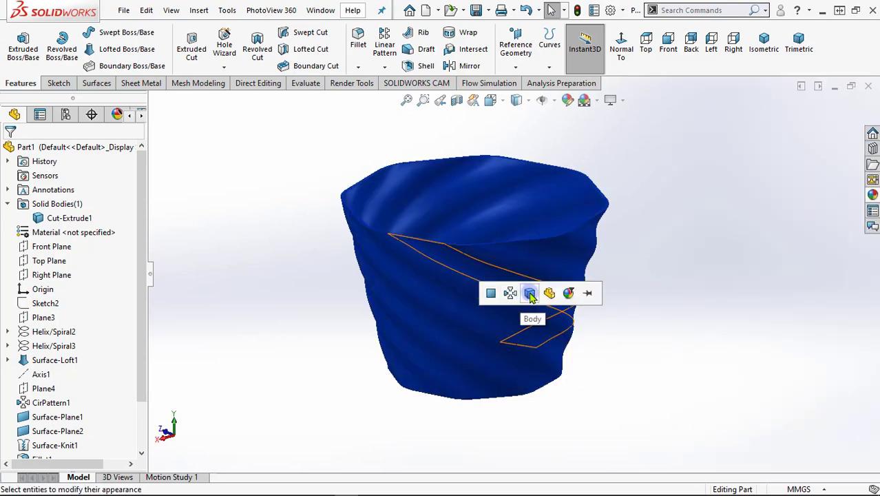
{"action": "left_click", "coordinate": [530, 292]}
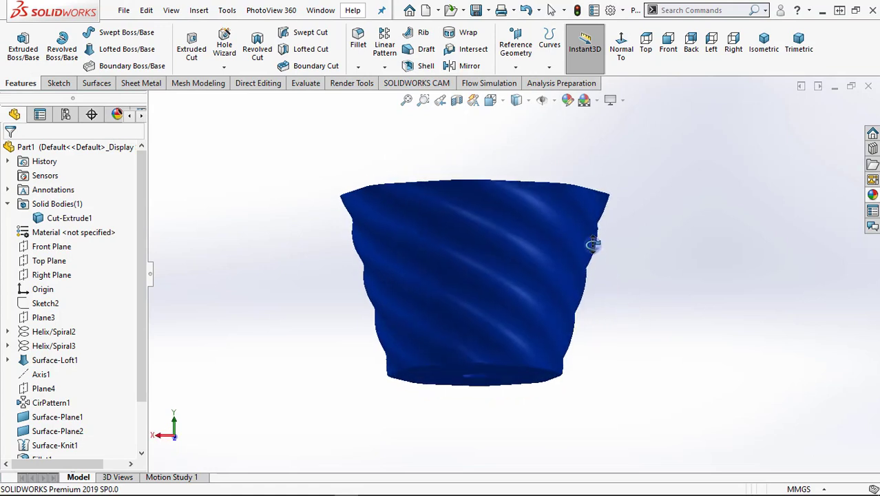